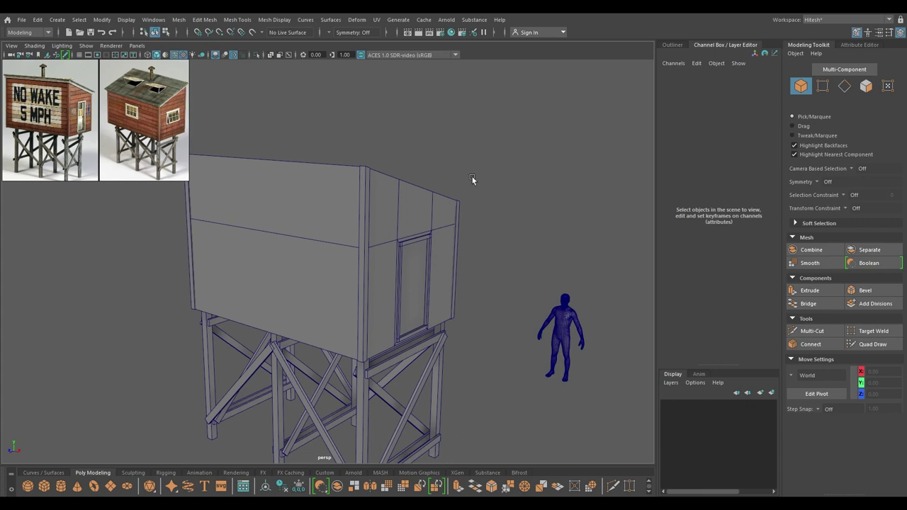
- Examine the stilted cabin's walls, roof and supports from several sides
scroll(446, 186, down, 2)
alt+drag(446, 187, 481, 277)
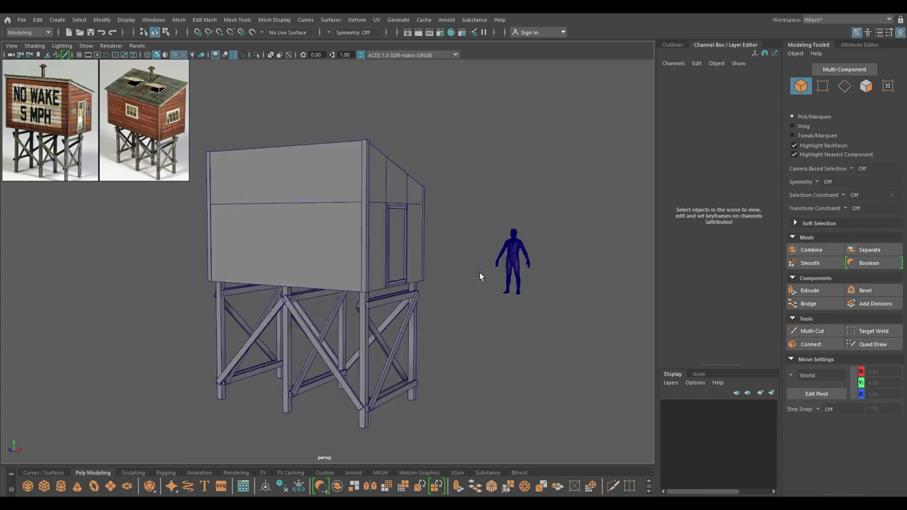
alt+drag(384, 230, 386, 234)
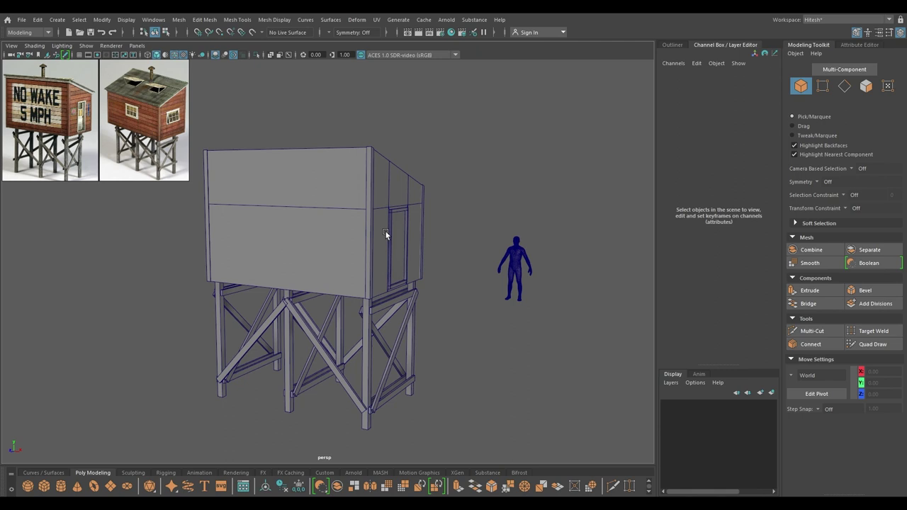
alt+drag(421, 232, 502, 172)
alt+drag(375, 142, 359, 195)
alt+drag(358, 301, 402, 283)
alt+drag(258, 146, 272, 169)
mouse_move(220, 109)
alt+mouse_down()
mouse_move(338, 107)
mouse_move(308, 123)
mouse_move(168, 83)
mouse_move(242, 146)
mouse_move(210, 110)
alt+mouse_up()
scroll(294, 198, up, 3)
alt+drag(295, 198, 405, 183)
alt+drag(489, 235, 461, 262)
- Insert a horizontal edge loop around the cabin walls with Multi-Cut, at about 42% along the lower vertical edges
click(370, 238)
alt+drag(371, 238, 298, 198)
shift+right_drag(298, 198, 244, 199)
alt+drag(269, 193, 319, 214)
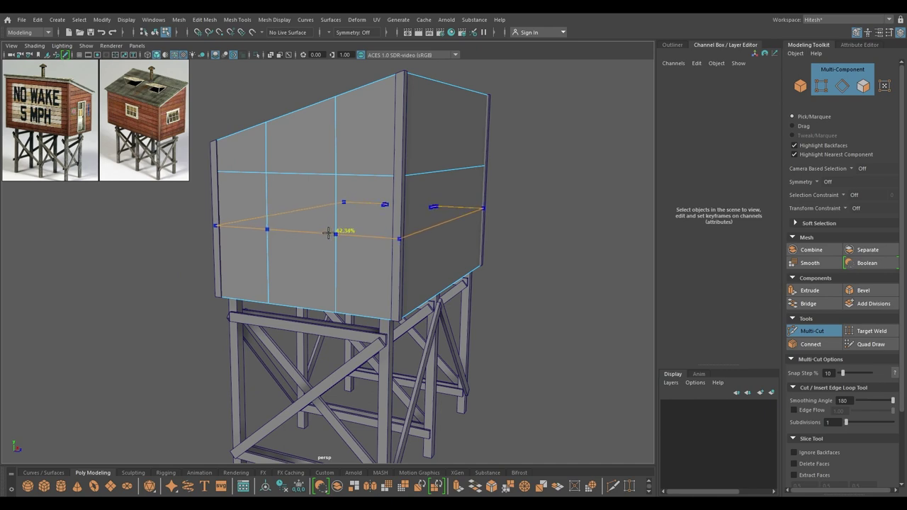
click(328, 232)
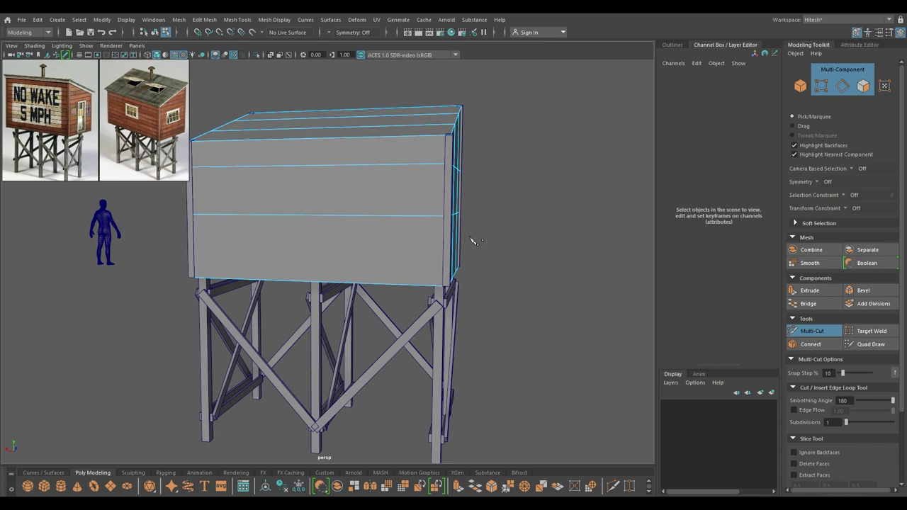
alt+drag(328, 213, 369, 221)
key(w)
- Add a central edge loop across the back wall and roof, and bevel it into two separate loops
alt+drag(277, 209, 323, 195)
right_drag(323, 197, 291, 195)
alt+drag(304, 202, 273, 204)
mouse_move(365, 181)
alt+mouse_down()
mouse_move(336, 202)
mouse_move(335, 187)
mouse_move(326, 186)
mouse_move(360, 185)
alt+mouse_up()
key(w)
right_drag(359, 183, 235, 167)
click(354, 174)
mouse_move(340, 220)
alt+mouse_down()
mouse_move(263, 213)
mouse_move(300, 168)
mouse_move(302, 112)
mouse_move(356, 184)
mouse_move(340, 211)
alt+mouse_up()
shift+right_drag(341, 209, 371, 207)
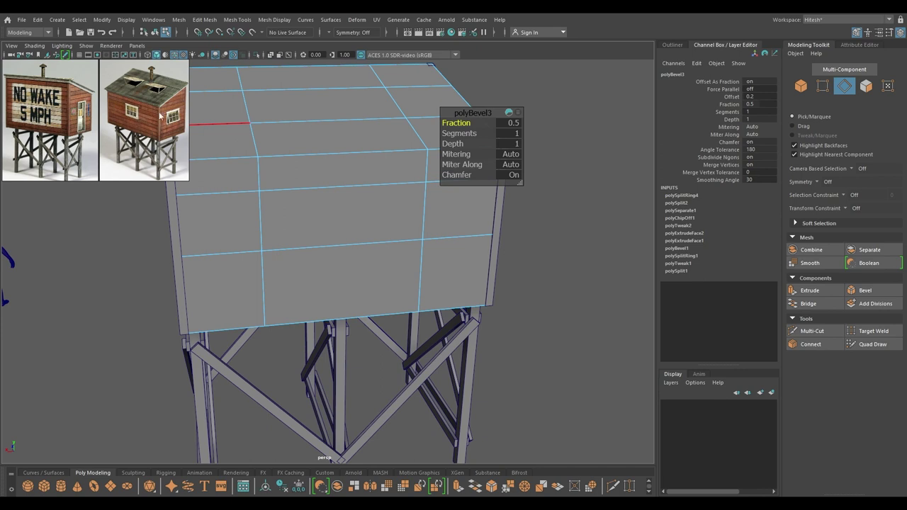
drag(464, 122, 435, 125)
- Lower the edge beneath the back wall's middle panel to about Y 127.5
alt+drag(412, 164, 376, 212)
key(w)
click(318, 222)
drag(310, 177, 308, 188)
- Extrude the middle faces of the back wall and the adjacent side wall inward as window recesses
alt+drag(485, 239, 343, 226)
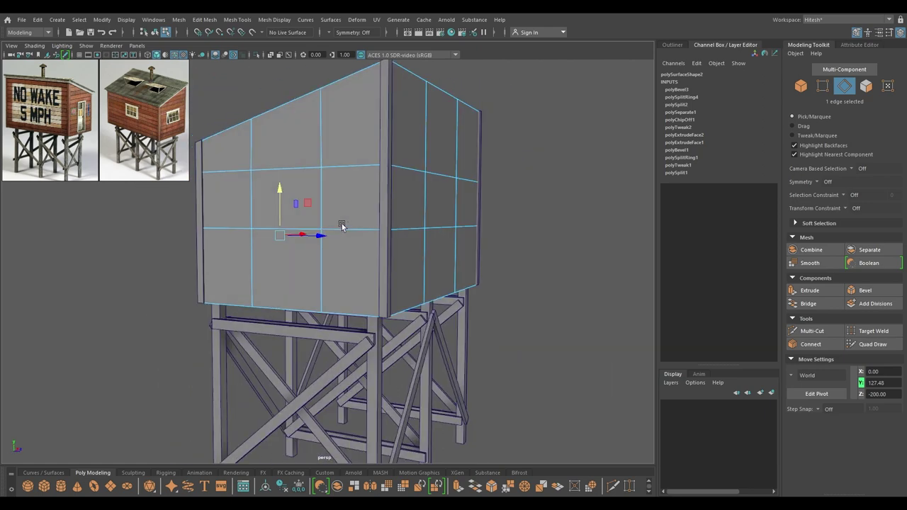
scroll(343, 226, down, 1)
alt+drag(323, 188, 298, 196)
scroll(296, 199, up, 2)
right_drag(283, 189, 278, 217)
click(277, 216)
alt+drag(280, 219, 365, 245)
shift+click(310, 206)
alt+drag(341, 273, 334, 277)
key(ctrl+e)
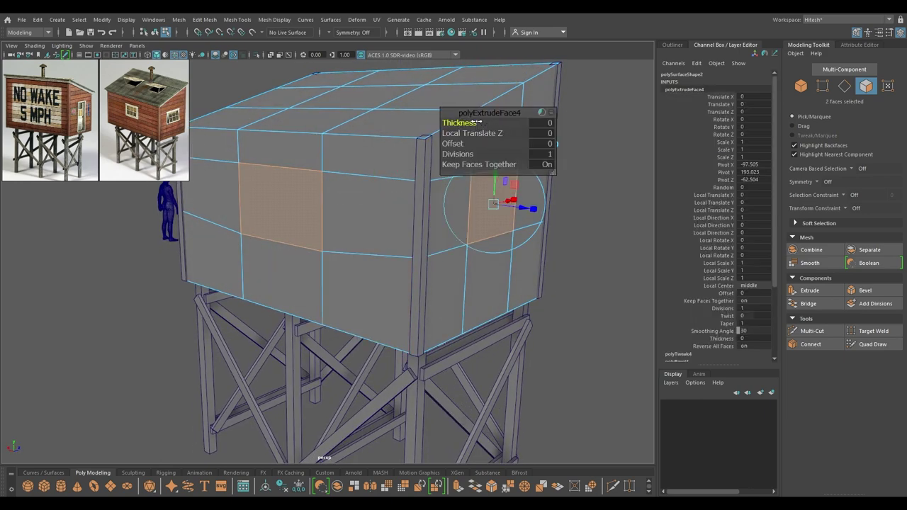
drag(426, 132, 208, 159)
- Extract the two recessed window faces from the cabin mesh as separate objects
alt+drag(354, 215, 398, 233)
key(w)
shift+right_drag(398, 232, 400, 394)
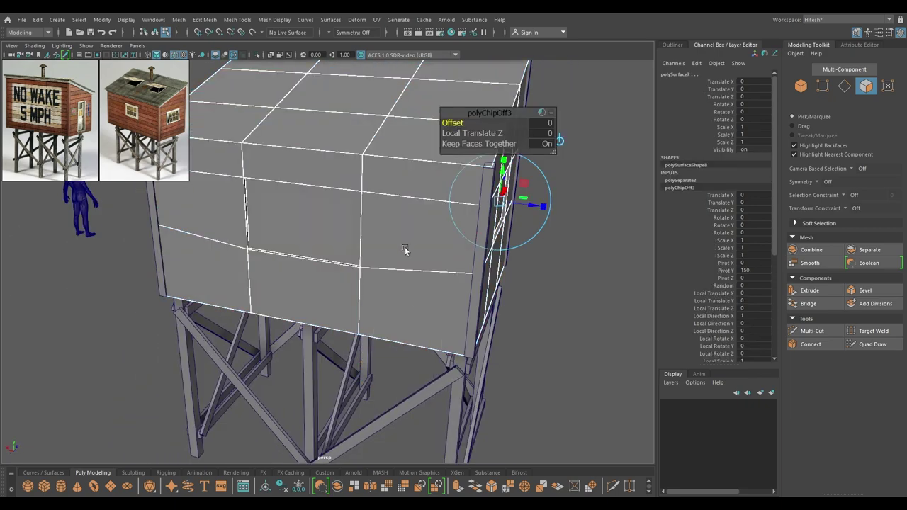
right_drag(384, 219, 434, 188)
- Center the pivot of the extracted back wall window panel
click(329, 228)
alt+drag(468, 254, 374, 224)
click(319, 173)
alt+drag(318, 177, 408, 235)
key(space)
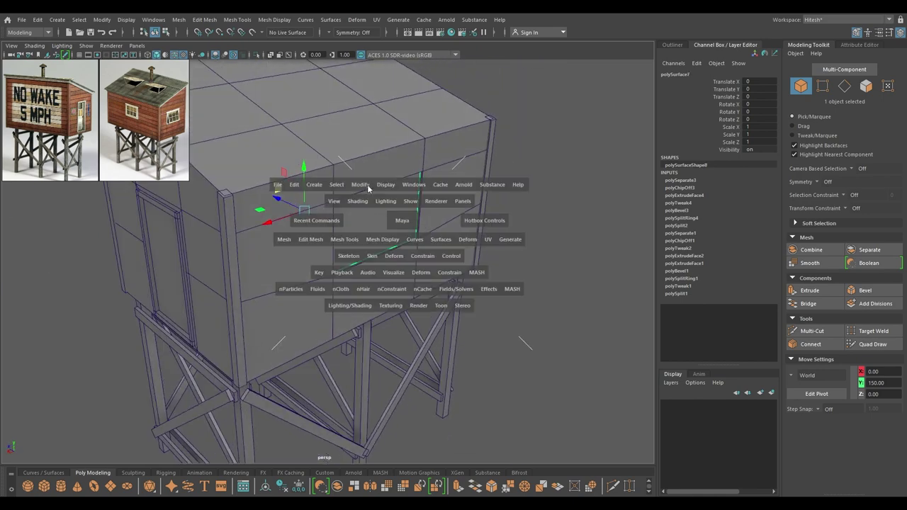
click(364, 187)
click(382, 256)
click(533, 239)
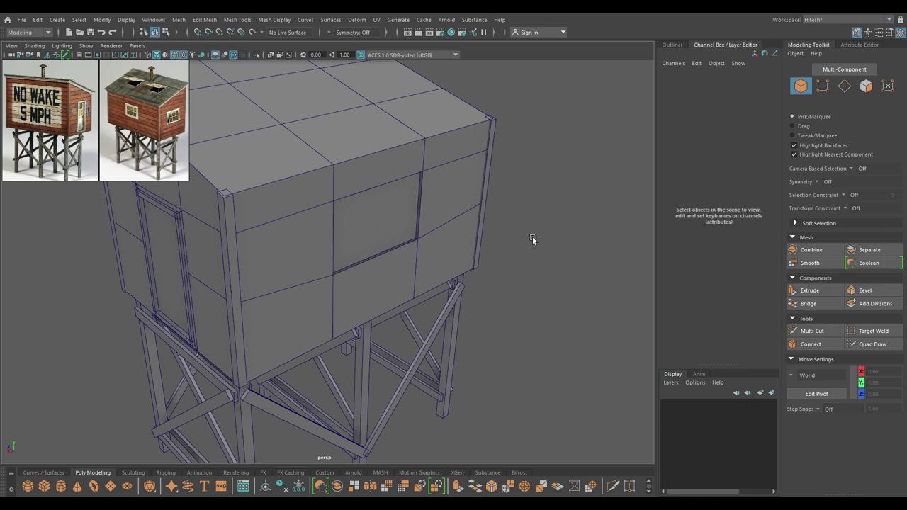
- Add a vertical center loop to the back window panel and bevel it with a fraction of 0.89
alt+drag(533, 239, 459, 210)
alt+right_drag(363, 191, 362, 278)
click(367, 169)
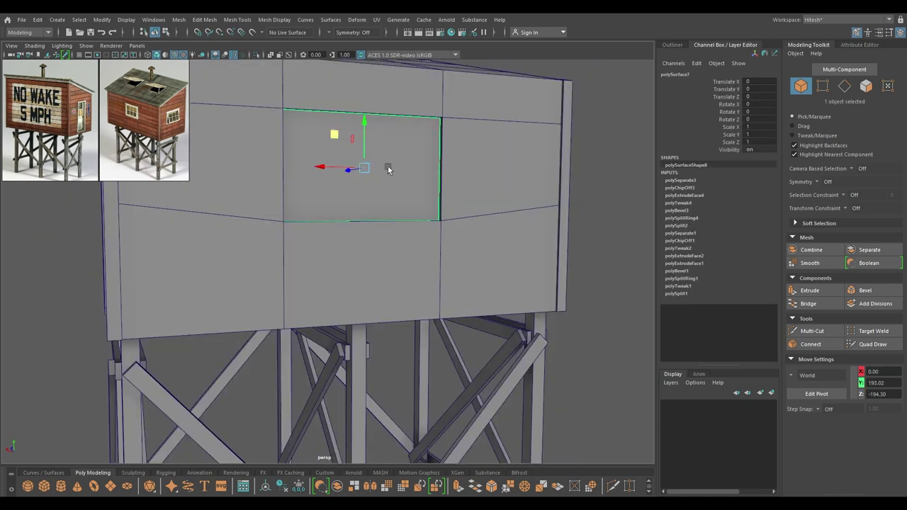
right_click(388, 169)
right_drag(388, 168, 412, 167)
click(387, 123)
alt+drag(412, 168, 347, 178)
drag(449, 123, 470, 123)
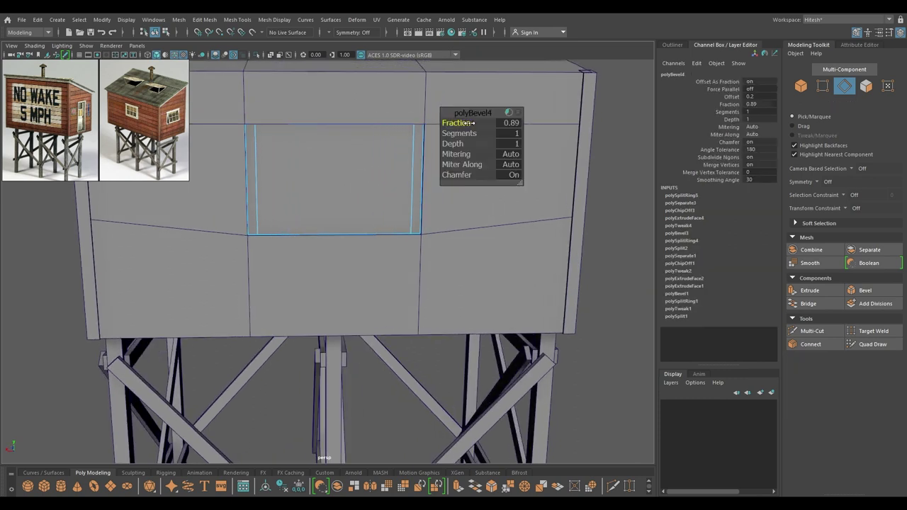
- Add a horizontal center loop to the back window panel and bevel it with a fraction of 0.85
key(w)
click(257, 168)
ctrl+right_drag(258, 169, 256, 212)
shift+right_drag(331, 187, 377, 188)
drag(445, 123, 468, 123)
alt+drag(362, 155, 369, 152)
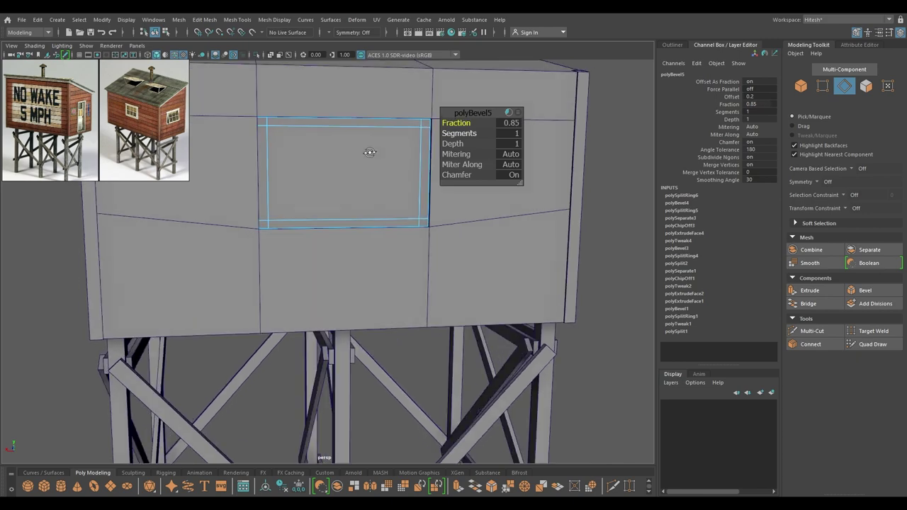
key(w)
- Extract the large central face of the back window panel from its surrounding border
alt+drag(326, 177, 352, 185)
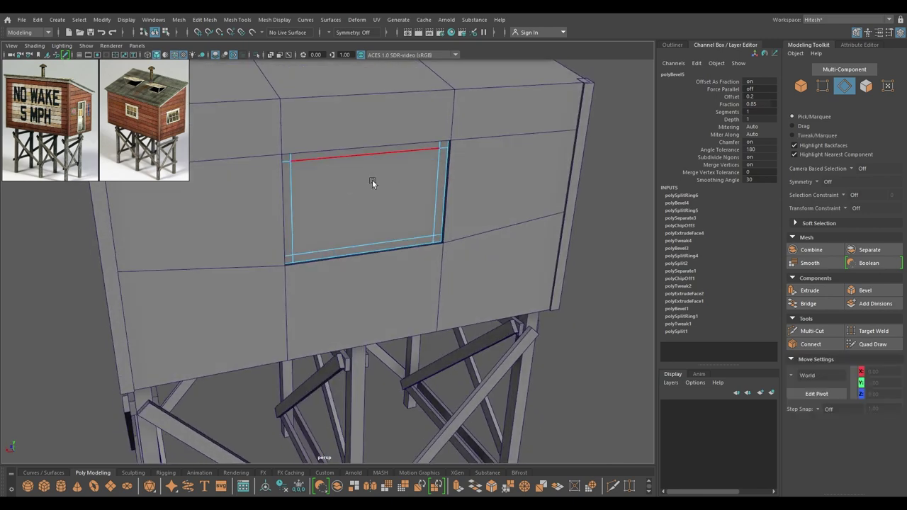
right_drag(365, 187, 372, 205)
double_click(372, 204)
alt+drag(368, 208, 392, 234)
click(387, 207)
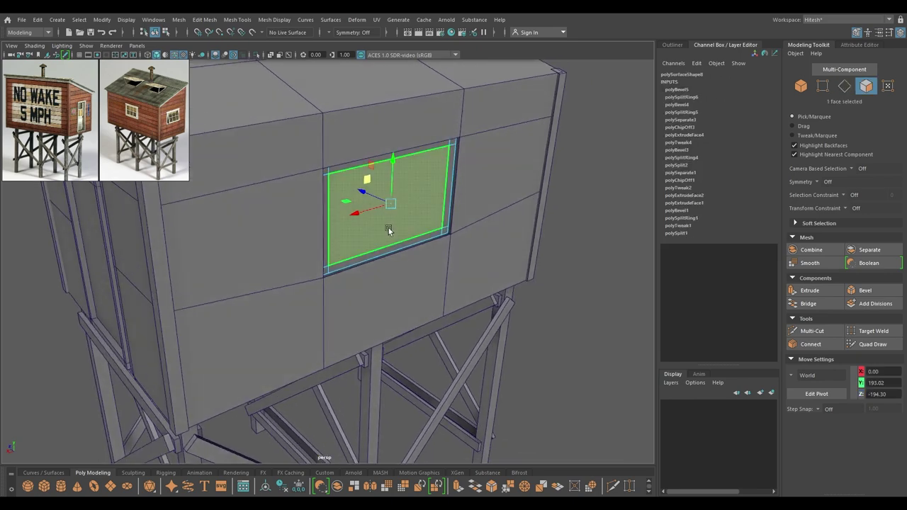
shift+right_drag(401, 186, 402, 347)
key(w)
- Center the pivot of the back window's border frame
right_drag(406, 202, 484, 159)
click(451, 155)
click(450, 148)
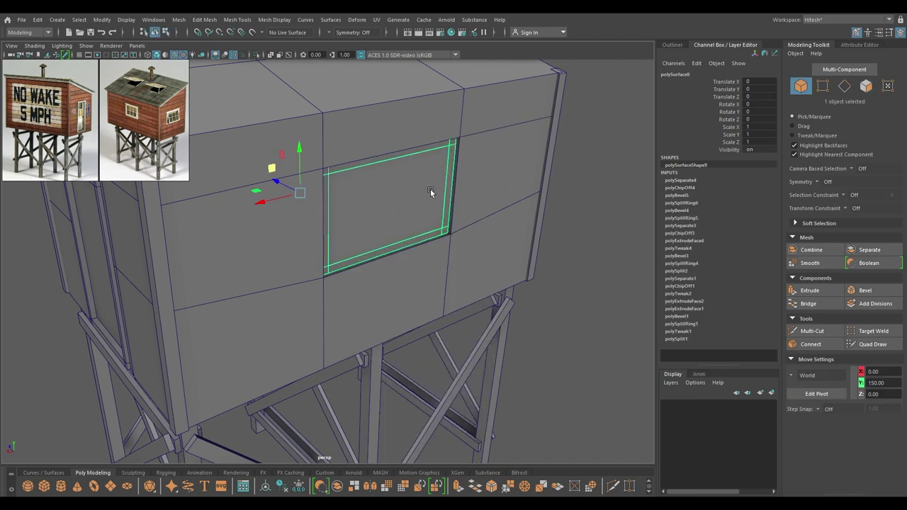
alt+drag(430, 188, 450, 189)
key(space)
drag(408, 153, 418, 194)
click(422, 225)
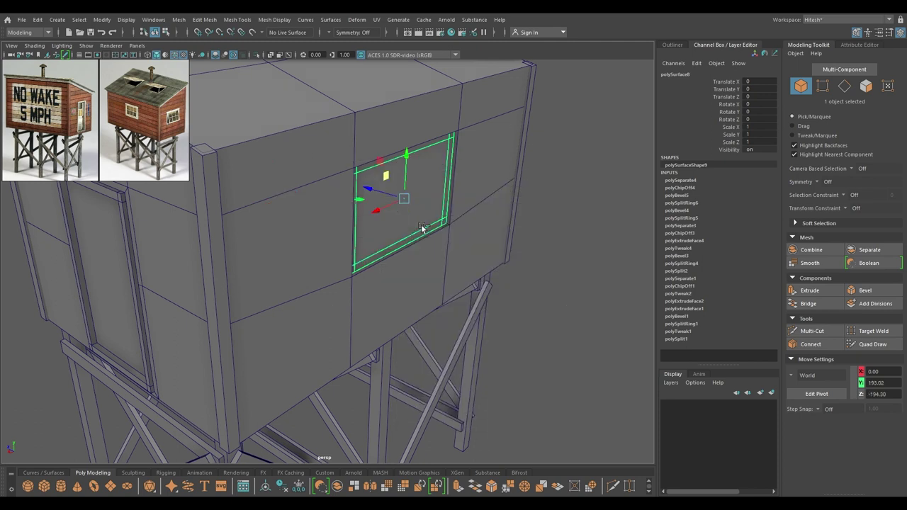
- Extrude the window frame with a thickness of 7
key(ctrl+e)
drag(447, 124, 817, 199)
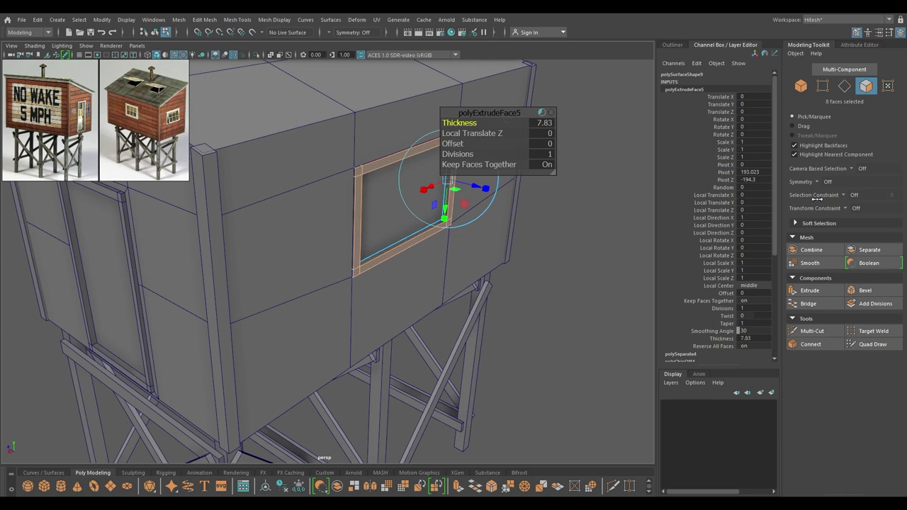
click(548, 123)
key(Return)
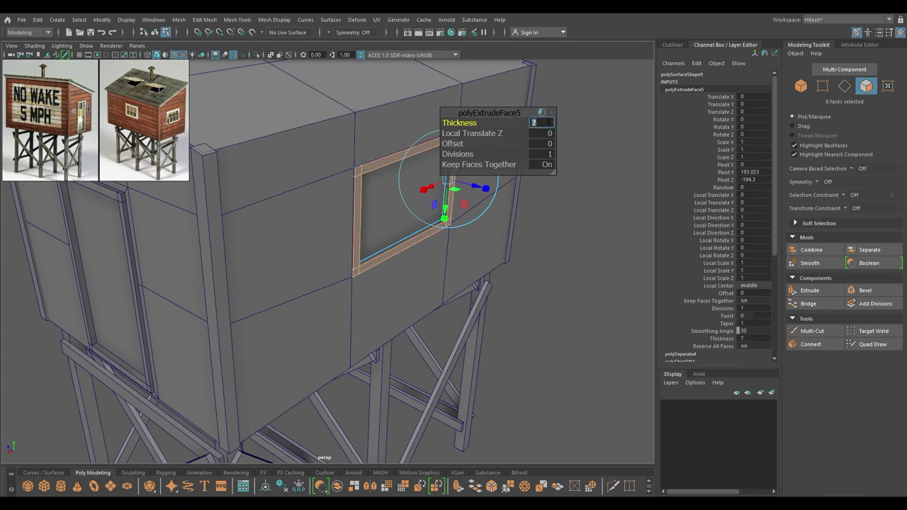
key(w)
- Move the window frame outward from the back wall to about -1.9 in Translate Z
right_drag(431, 166, 489, 132)
alt+drag(394, 285, 445, 278)
drag(391, 195, 387, 189)
click(534, 220)
- Move the window's inner pane outward to about -4.56 in Translate Z
alt+drag(535, 221, 450, 285)
click(346, 240)
alt+drag(305, 324, 369, 345)
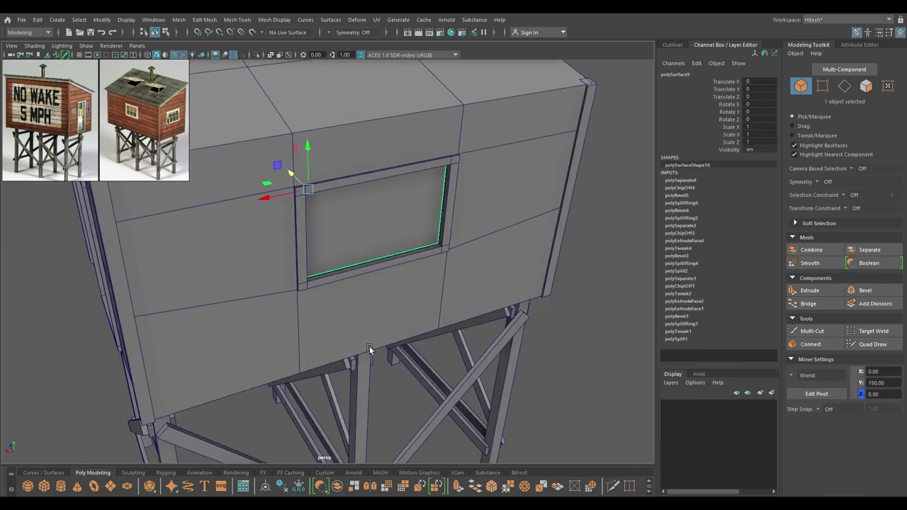
alt+drag(335, 168, 351, 170)
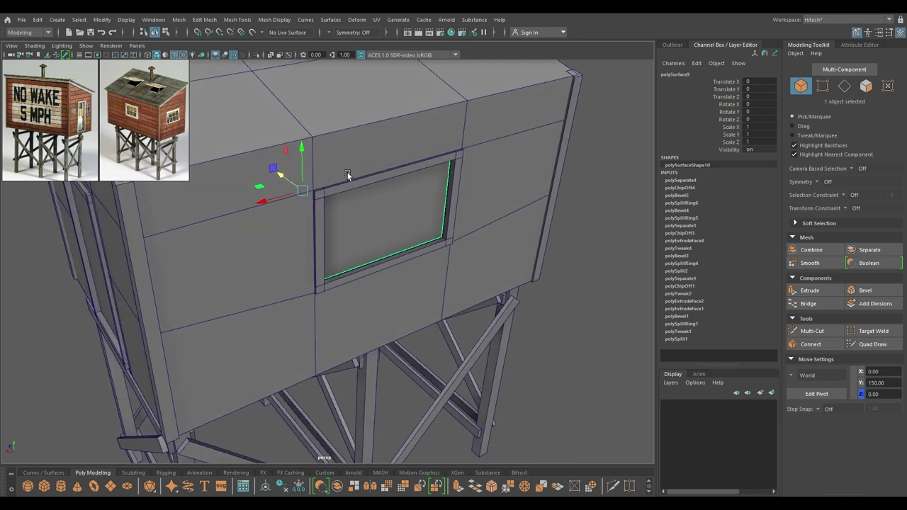
drag(277, 175, 279, 176)
alt+drag(280, 176, 80, 104)
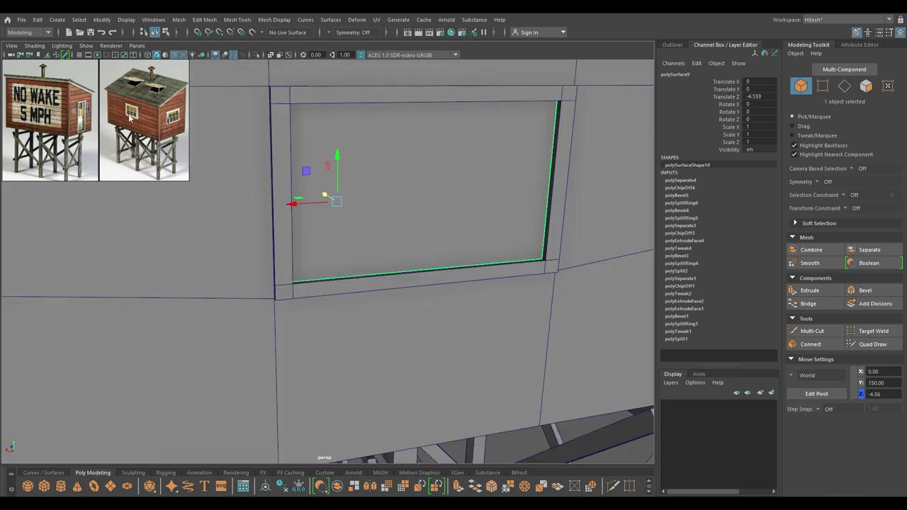
- Extrude both end faces of the window frame's top bar sideways with a thickness of 8.75, following the reference photo
scroll(130, 118, up, 5)
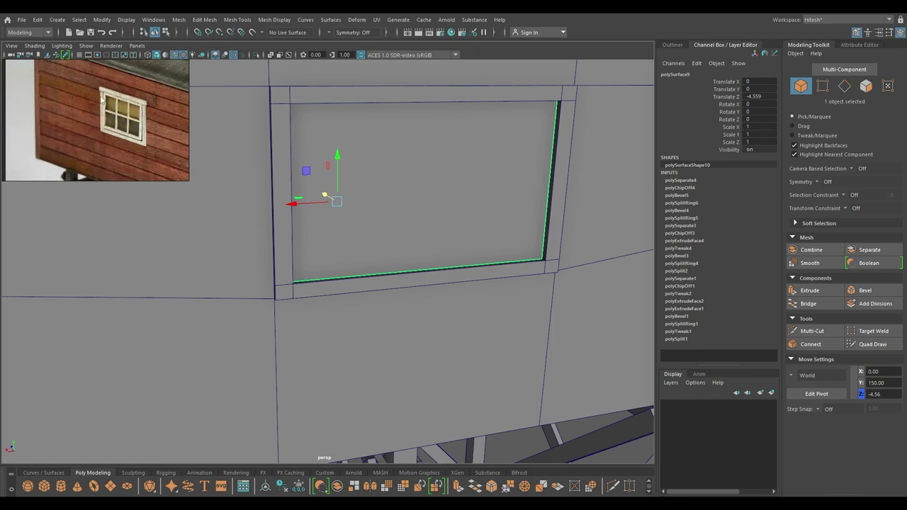
scroll(168, 152, down, 3)
middle_drag(169, 153, 135, 116)
scroll(152, 115, down, 2)
alt+drag(273, 183, 362, 215)
click(377, 142)
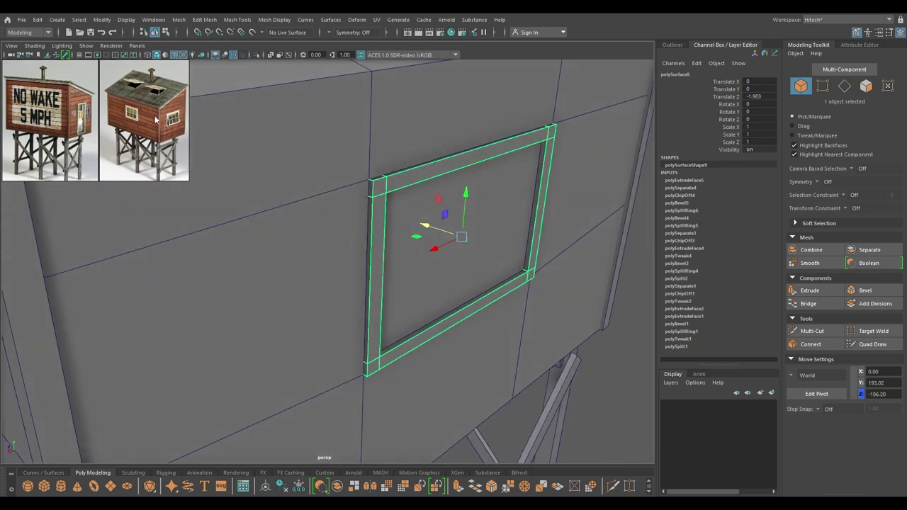
right_drag(397, 184, 395, 207)
click(368, 192)
alt+drag(493, 185, 336, 211)
shift+click(307, 275)
alt+drag(306, 273, 354, 258)
key(ctrl+e)
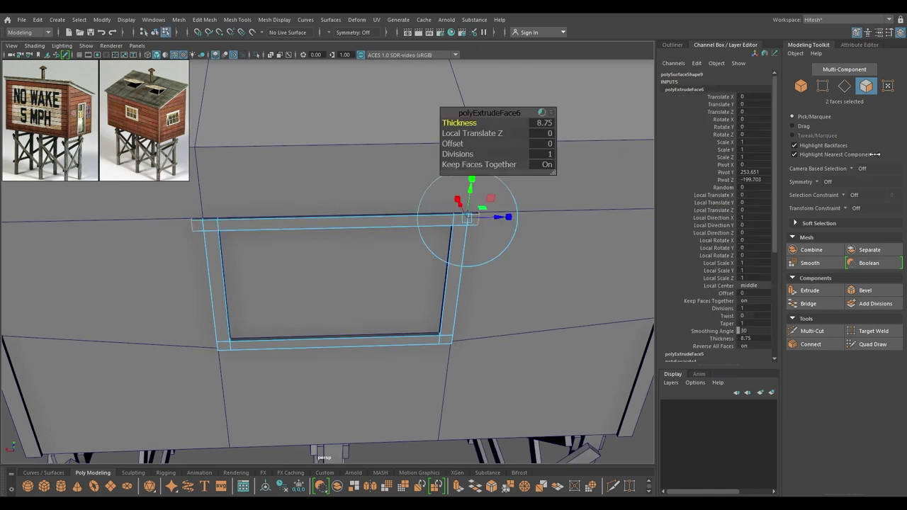
key(w)
right_drag(412, 221, 458, 209)
- Add a vertical center loop to the inner pane and bevel it with a fraction of 0.93
scroll(438, 282, down, 1)
scroll(438, 282, down, 3)
alt+drag(438, 282, 530, 258)
click(597, 335)
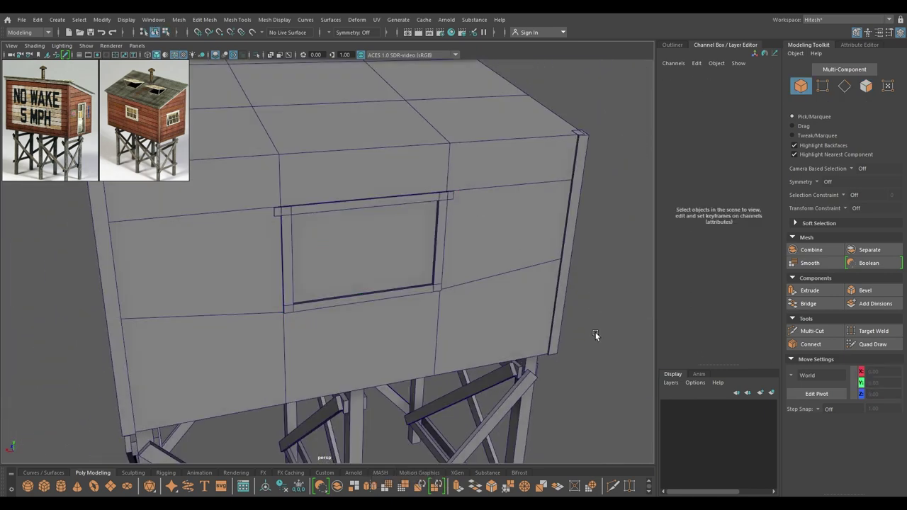
alt+drag(597, 335, 619, 320)
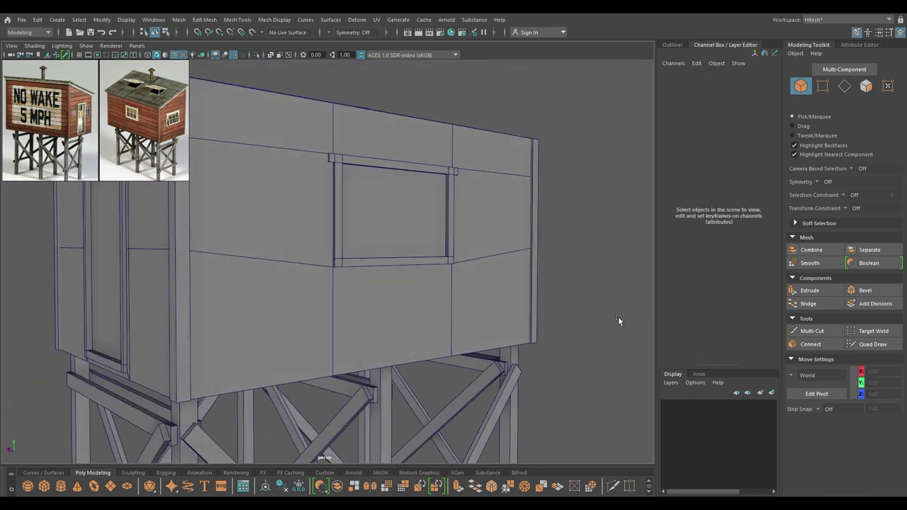
scroll(376, 166, up, 4)
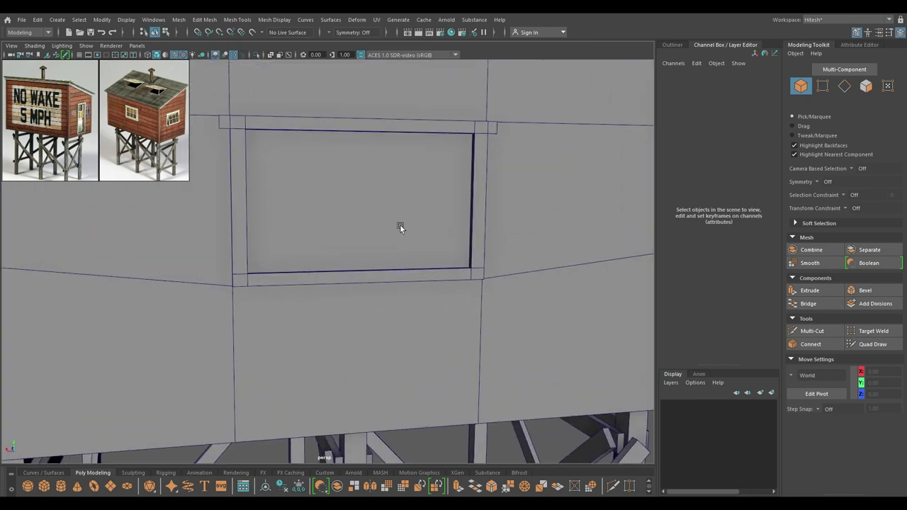
click(382, 214)
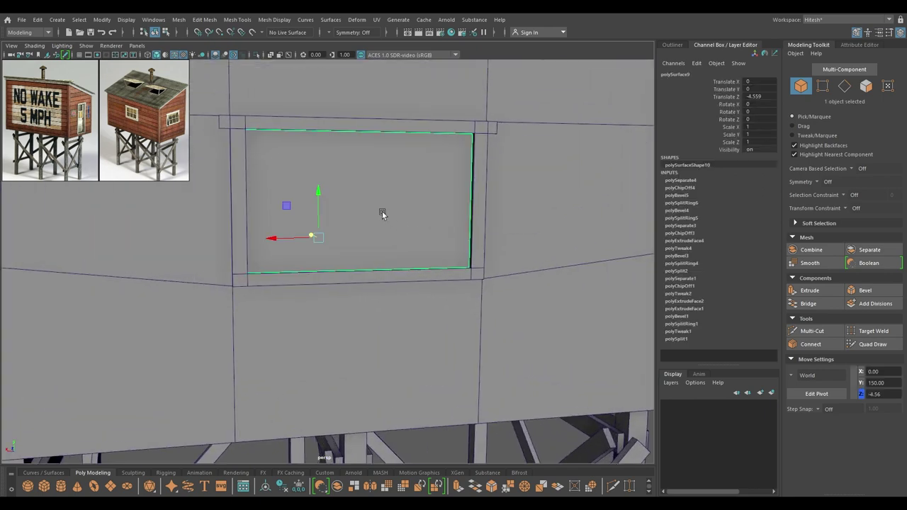
right_drag(382, 214, 405, 197)
click(367, 146)
ctrl+right_click(367, 146)
drag(457, 123, 477, 123)
alt+drag(319, 228, 316, 237)
key(w)
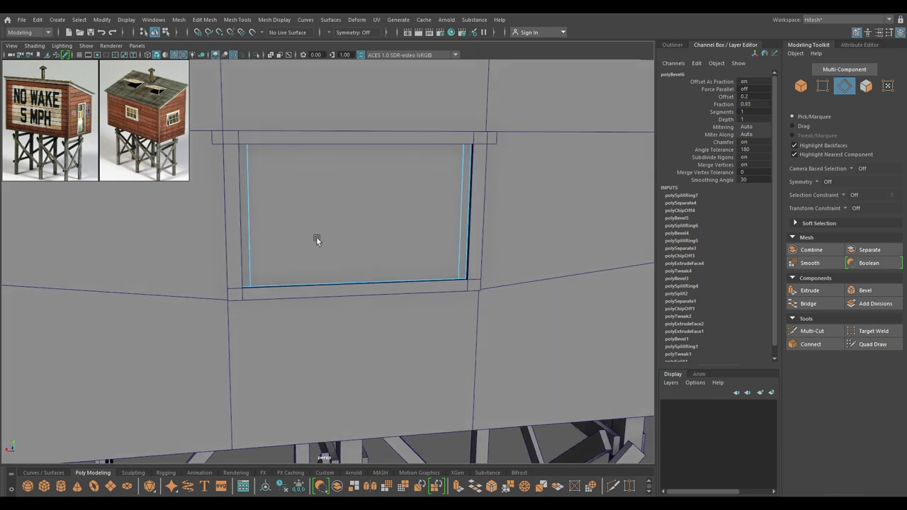
- Add a horizontal center loop to the inner pane and bevel it with a fraction of 0.89
click(265, 217)
ctrl+right_drag(90, 278, 166, 291)
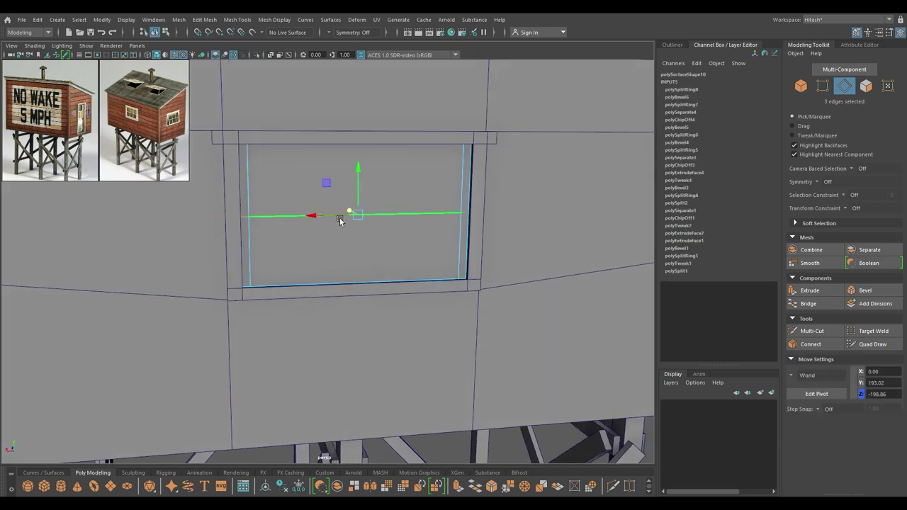
shift+right_drag(369, 198, 411, 200)
drag(455, 123, 471, 118)
middle_drag(470, 116, 473, 117)
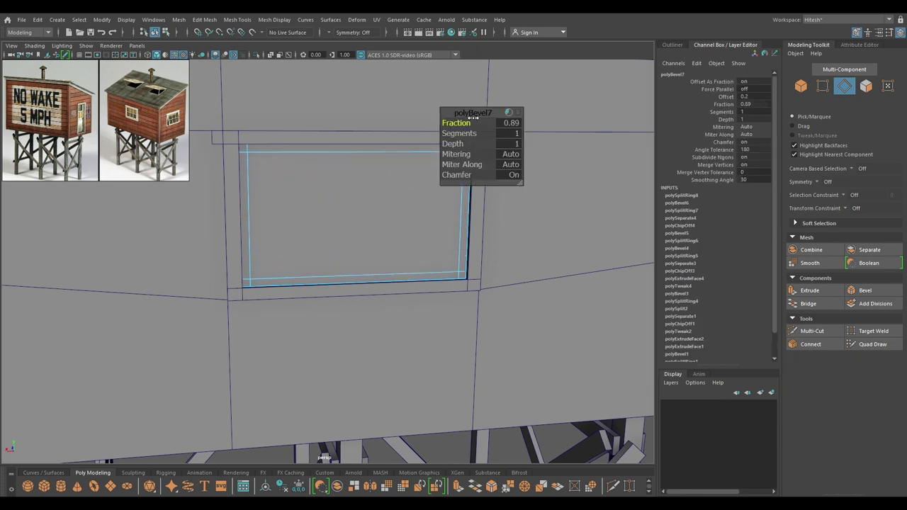
key(w)
- Extract the large central face of the inner pane from its narrow border
alt+drag(277, 246, 335, 204)
right_drag(335, 204, 380, 190)
alt+drag(362, 213, 354, 210)
double_click(358, 213)
right_drag(351, 189, 370, 367)
click(360, 214)
- Hide the extracted central glass pane of the back window
right_drag(375, 202, 429, 168)
click(389, 201)
key(Delete)
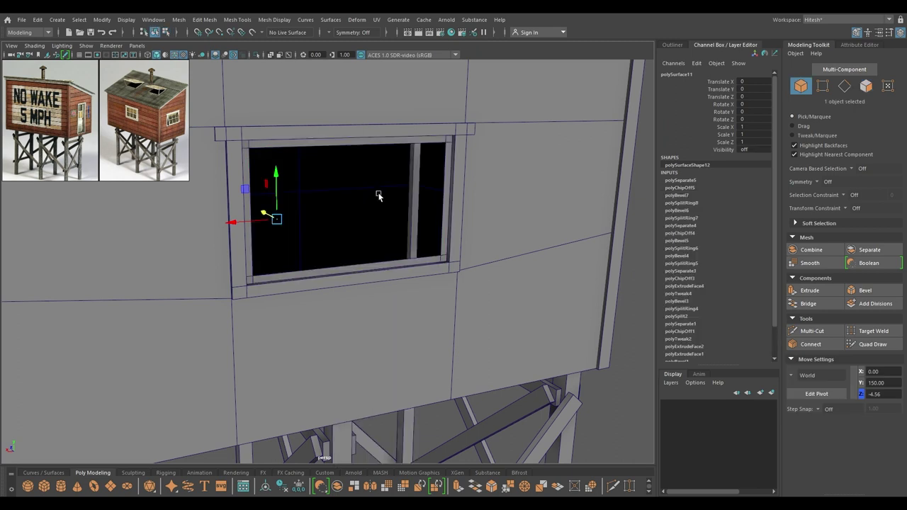
- Center the pivot of the narrow inner border frame in the back window
click(369, 143)
alt+drag(377, 172, 409, 174)
alt+middle_drag(409, 174, 359, 201)
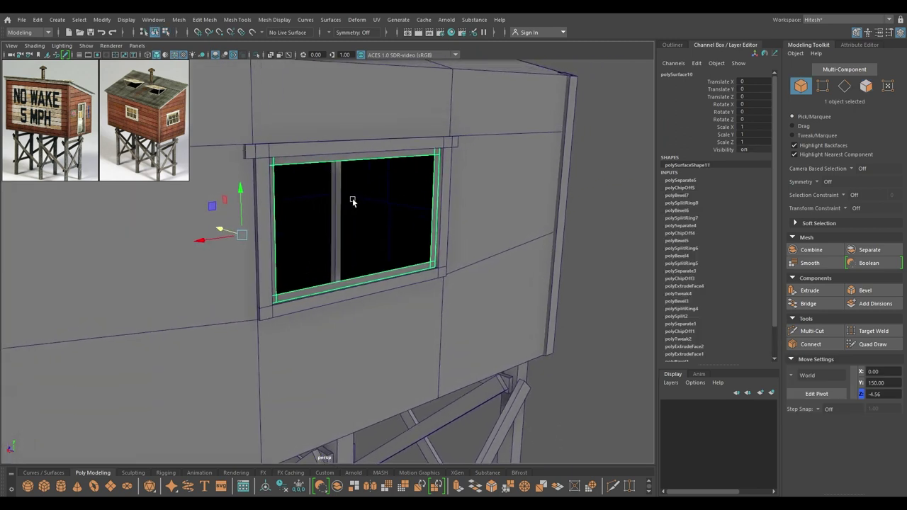
key(space)
click(259, 126)
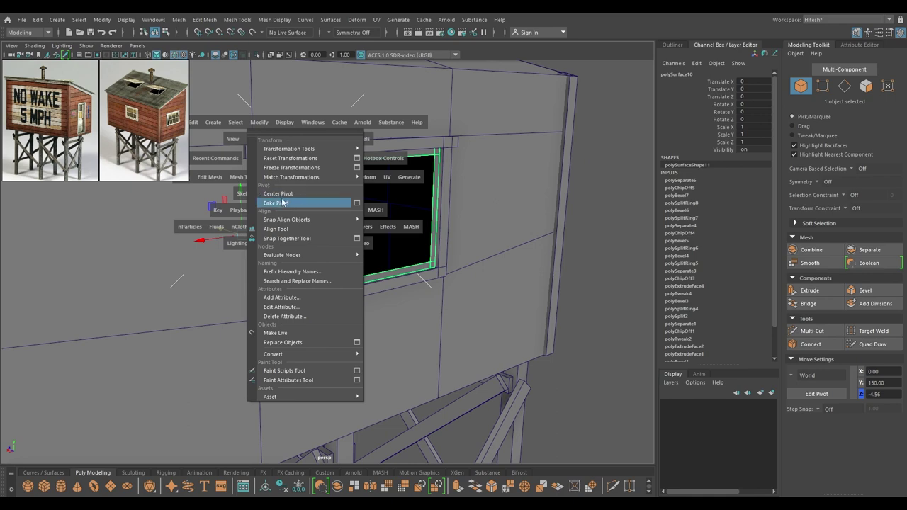
click(279, 194)
- Extrude the inner border frame with a thickness of 4 and return to object mode
alt+drag(337, 195, 350, 218)
alt+middle_drag(350, 219, 382, 287)
alt+drag(382, 288, 325, 249)
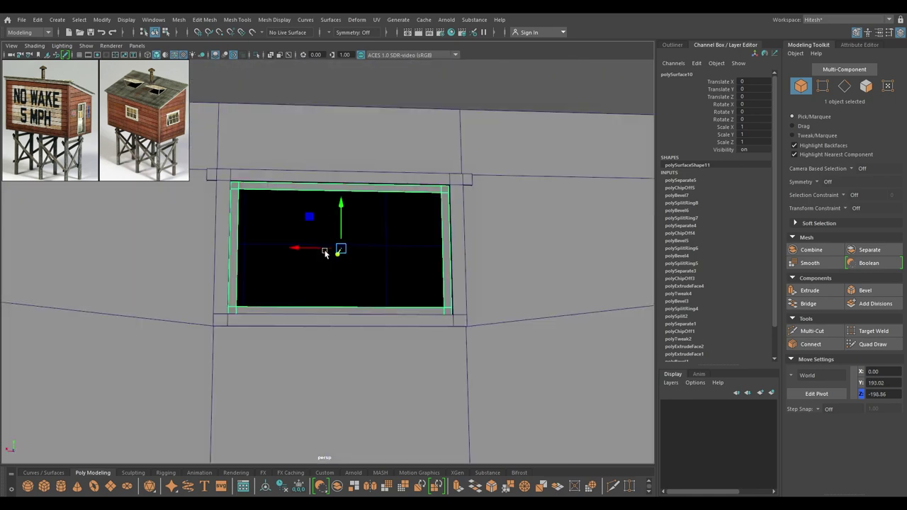
alt+drag(339, 211, 359, 271)
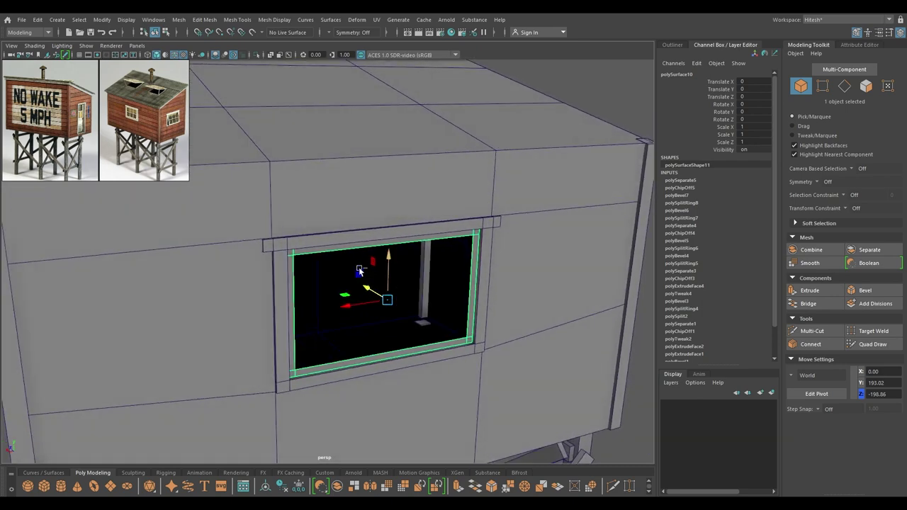
key(ctrl+e)
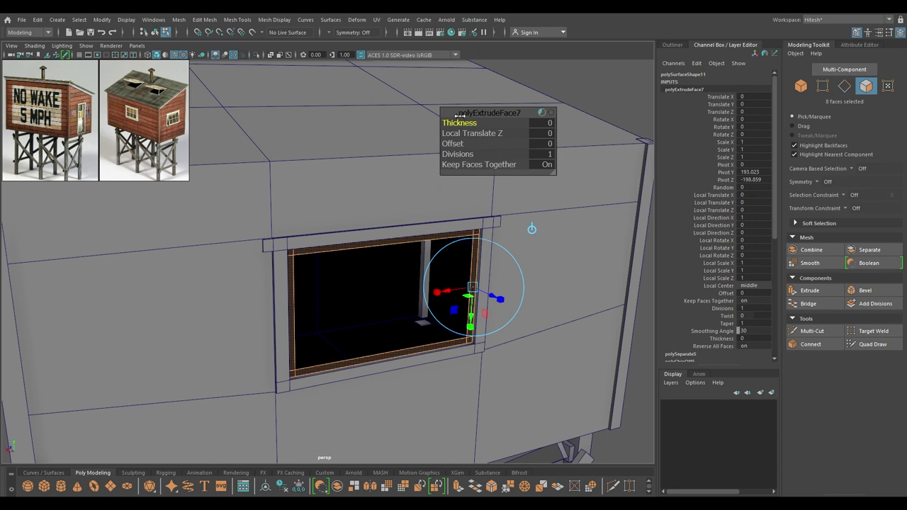
drag(459, 123, 585, 134)
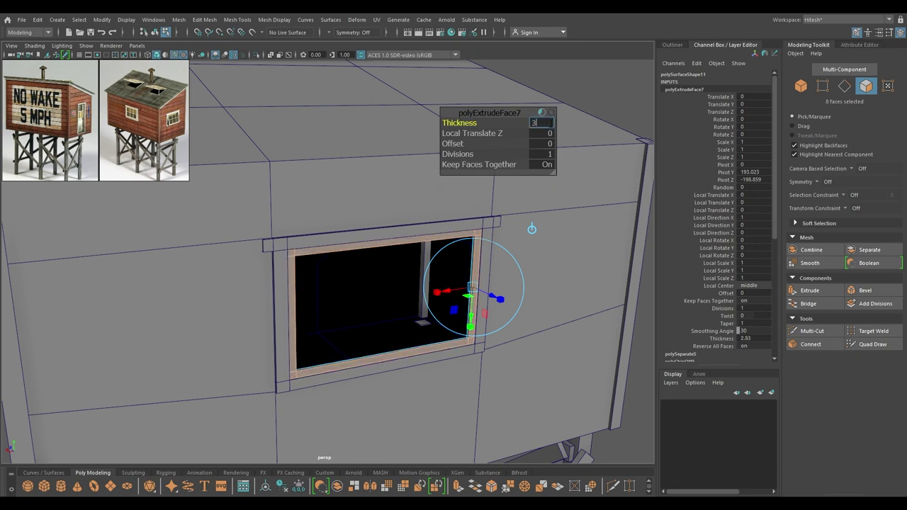
text(4)
key(Return)
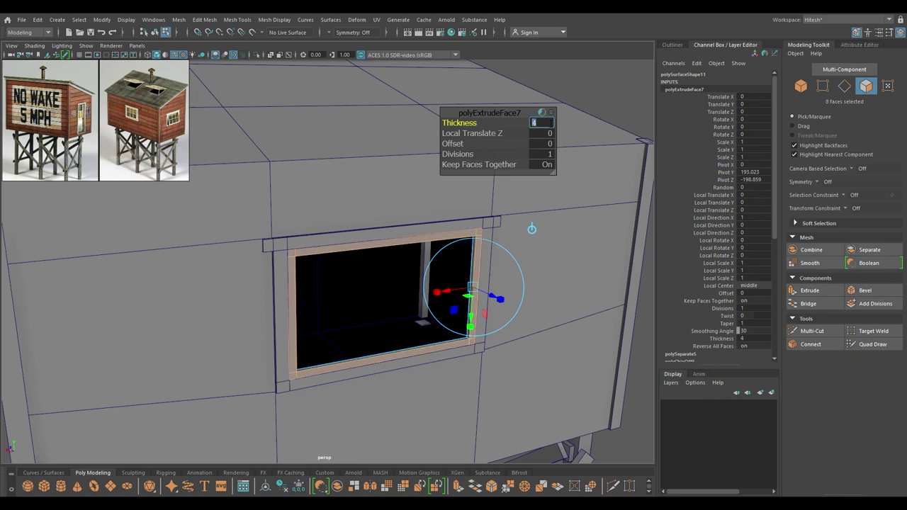
click(502, 111)
key(w)
right_drag(463, 212, 501, 195)
- Move the thickened inner frame into the window opening, to a Translate Z of about 3.024
alt+drag(340, 272, 399, 281)
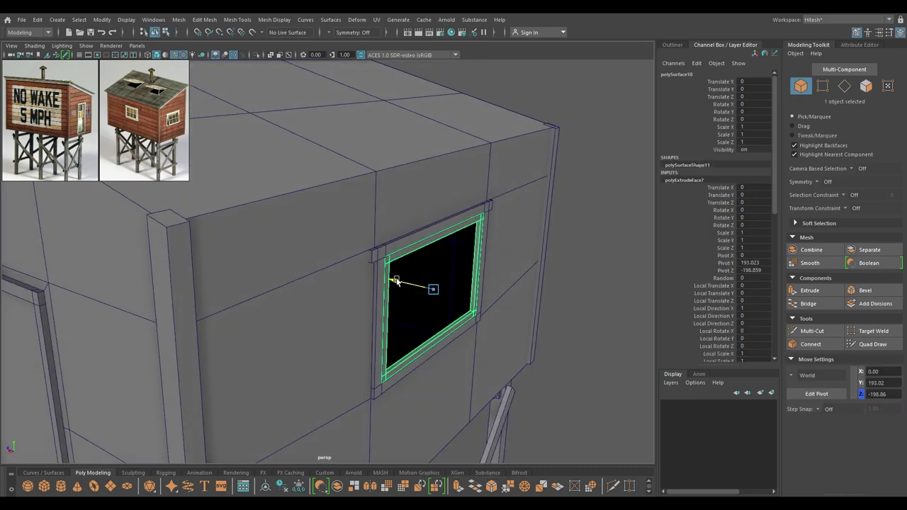
click(582, 343)
alt+drag(583, 343, 407, 362)
click(396, 366)
- Add a centered edge loop across the upper rail and another across the lower rail of the inner frame
right_click(397, 365)
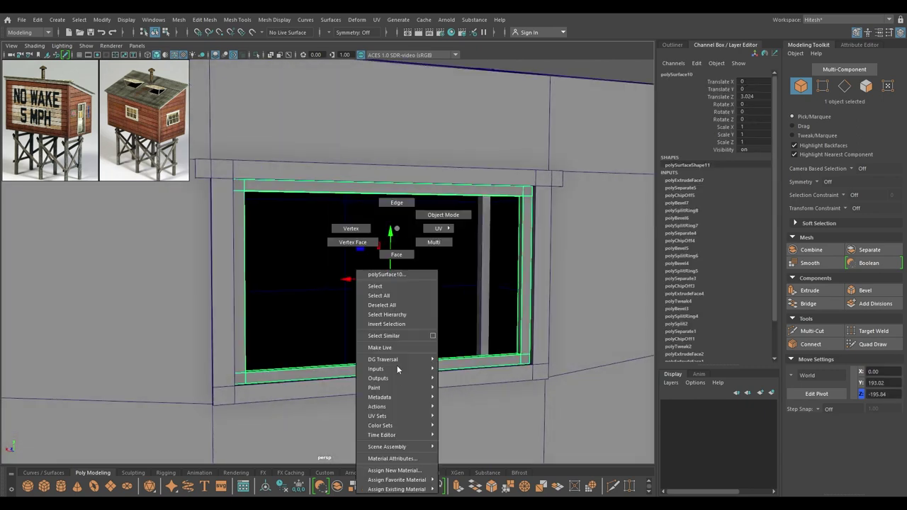
click(396, 203)
click(391, 193)
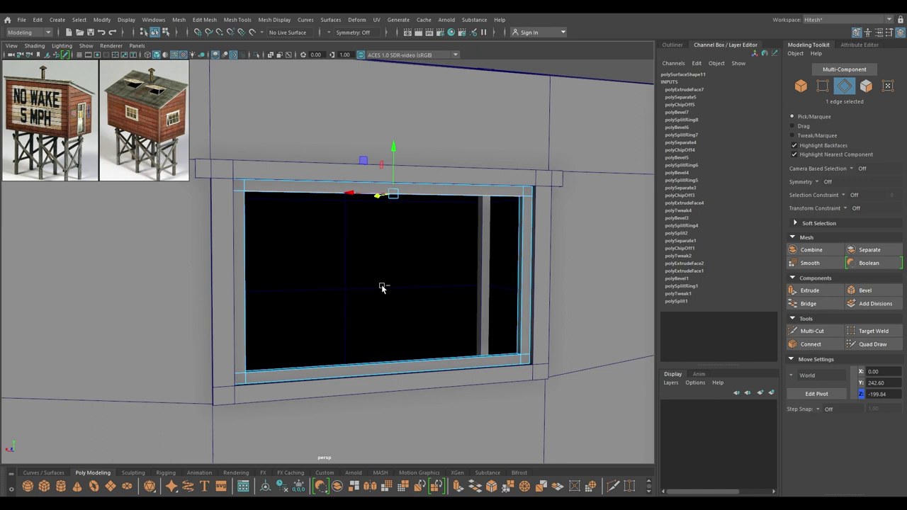
ctrl+right_drag(369, 195, 361, 243)
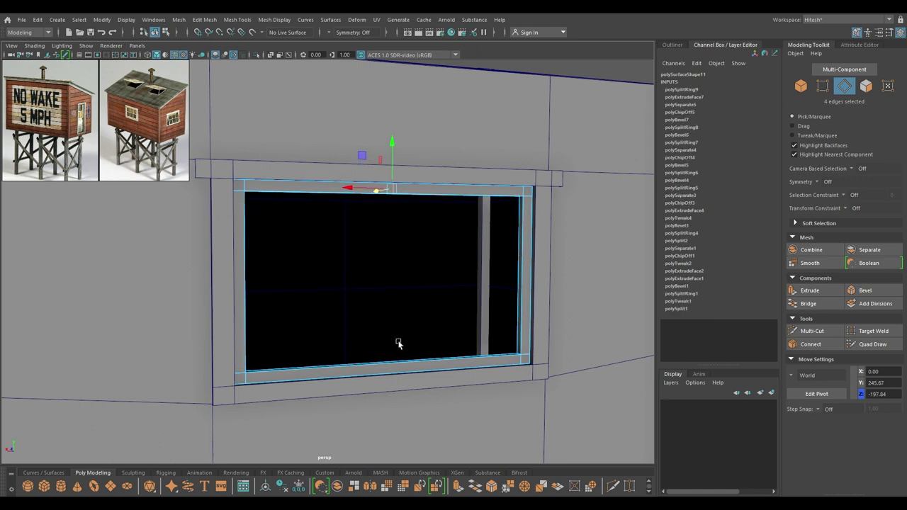
click(399, 366)
ctrl+right_drag(398, 366, 385, 394)
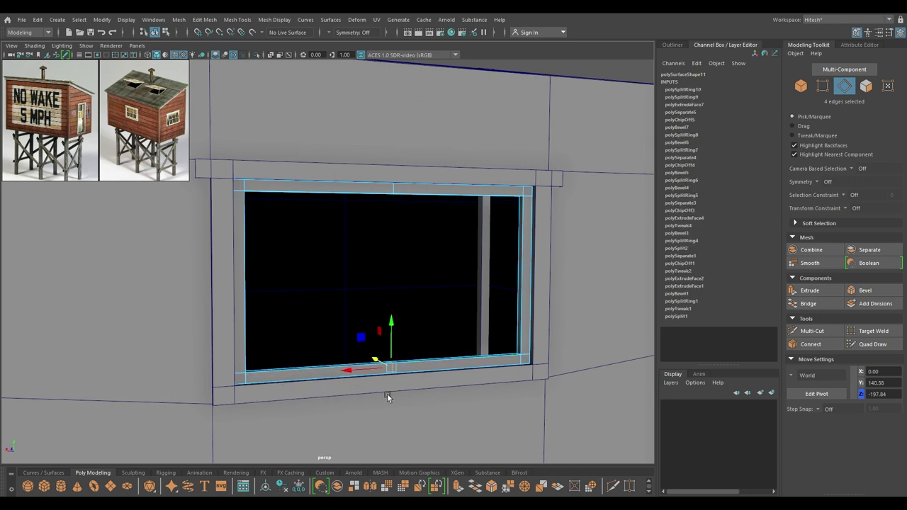
- Bevel the upper and lower rails' center loops with a fraction of 0.47 to divide the window width into three
shift+click(395, 188)
shift+right_drag(394, 190, 428, 189)
alt+drag(428, 188, 396, 193)
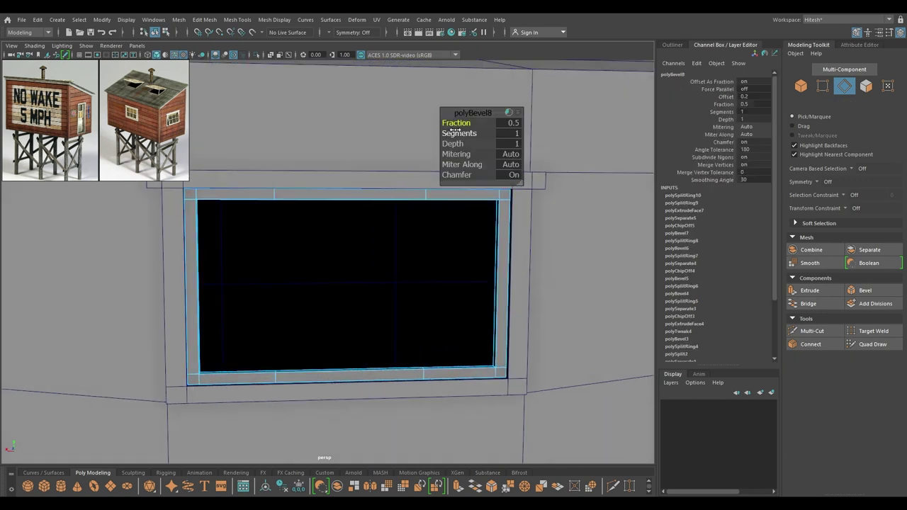
key(w)
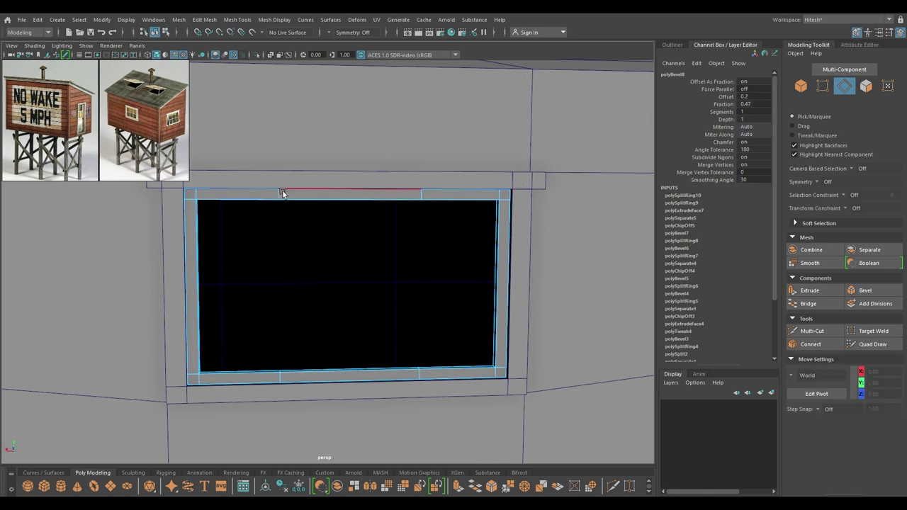
- Bevel the dividing loops on both rails with a fraction of 0.04 to form narrow strips for the vertical bars
double_click(280, 194)
right_drag(280, 194, 276, 301)
shift+right_drag(298, 204, 374, 201)
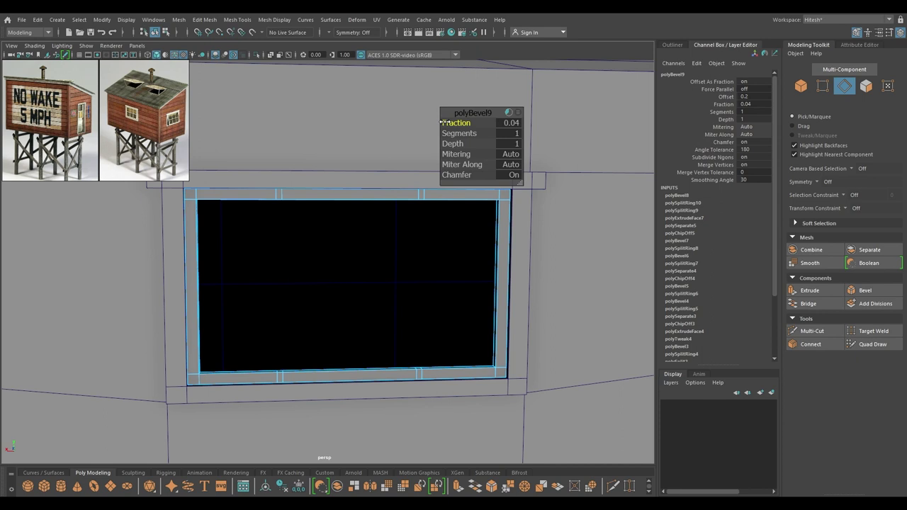
key(w)
- Add centered edge loops to both side rails of the inner frame and bevel them with a fraction of 0.03
alt+drag(239, 203, 277, 203)
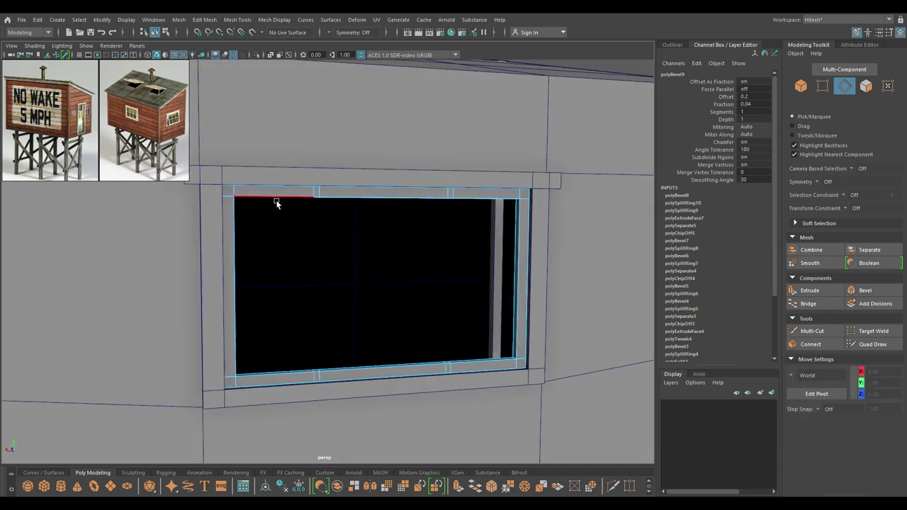
click(232, 286)
ctrl+right_drag(233, 285, 197, 348)
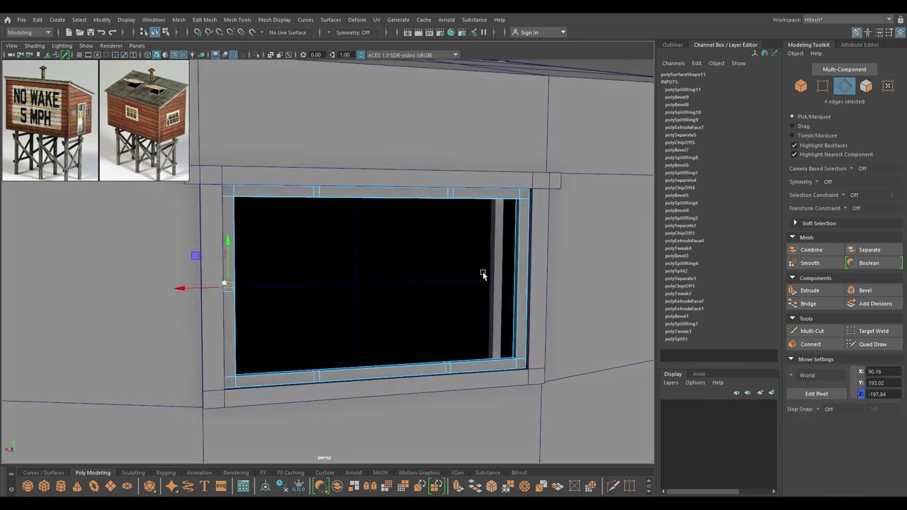
click(515, 269)
key(g)
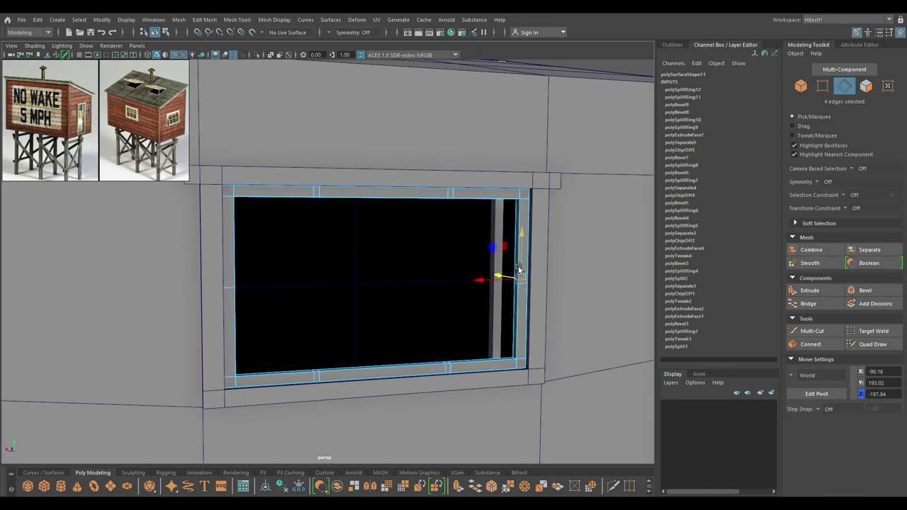
shift+double_click(227, 288)
shift+right_drag(227, 288, 254, 288)
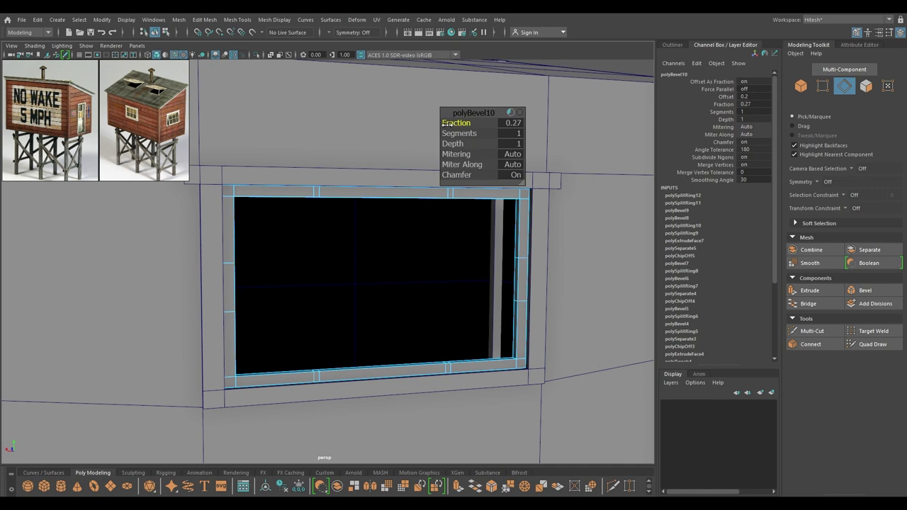
key(w)
- Zoom the reference photo onto the window and bridge the first pair of narrow faces between the upper and lower rails
alt+middle_drag(225, 308, 235, 312)
alt+right_drag(241, 211, 264, 253)
scroll(152, 114, up, 5)
scroll(90, 122, up, 2)
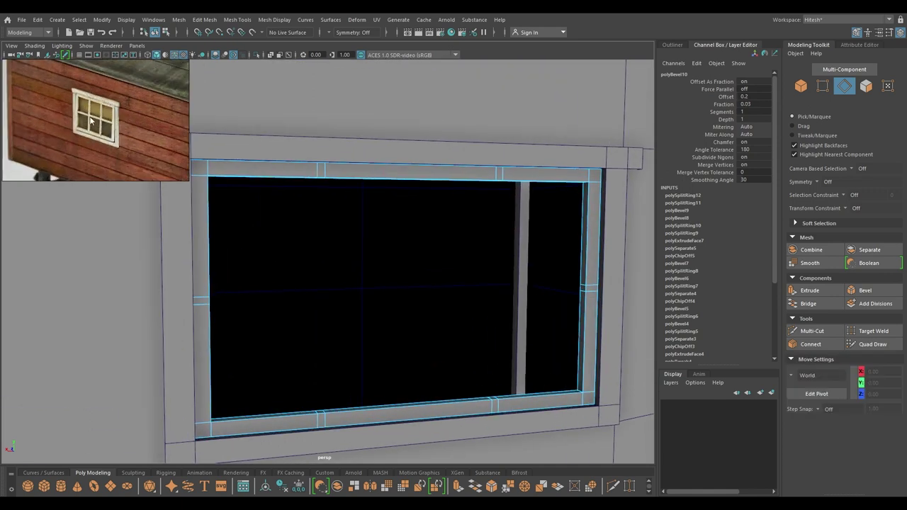
alt+drag(347, 183, 306, 127)
alt+middle_drag(306, 127, 310, 176)
right_drag(359, 116, 359, 137)
click(321, 121)
alt+drag(321, 125, 333, 260)
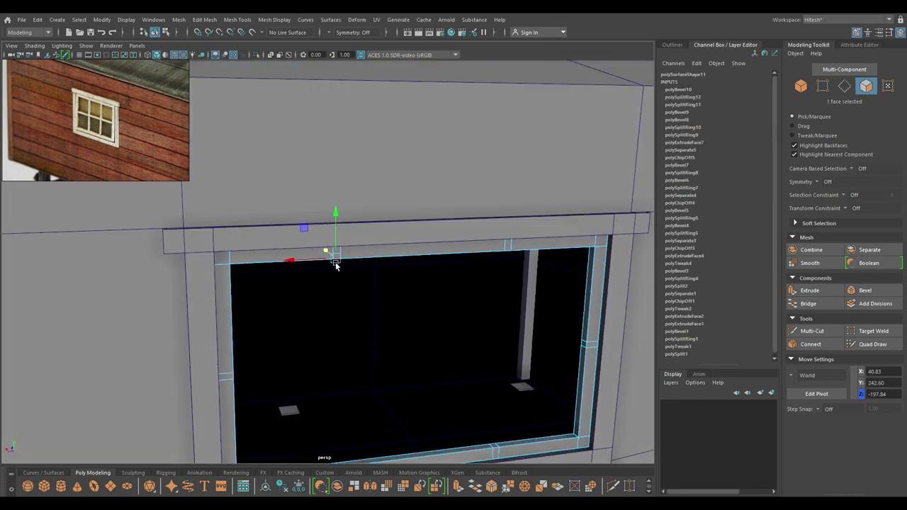
alt+middle_drag(333, 260, 338, 90)
alt+drag(369, 184, 362, 211)
shift+click(330, 270)
alt+drag(330, 263, 360, 213)
shift+right_drag(372, 225, 354, 363)
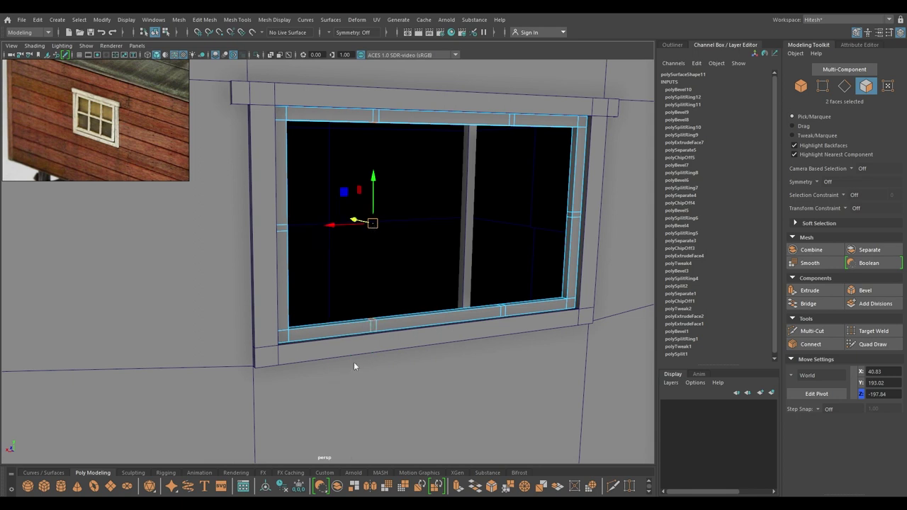
- Bridge the second pair of narrow faces between the upper and lower rails into a vertical bar and return to object mode
click(503, 306)
alt+drag(500, 306, 496, 353)
alt+right_drag(496, 352, 447, 410)
click(486, 341)
alt+drag(487, 342, 447, 241)
shift+click(432, 105)
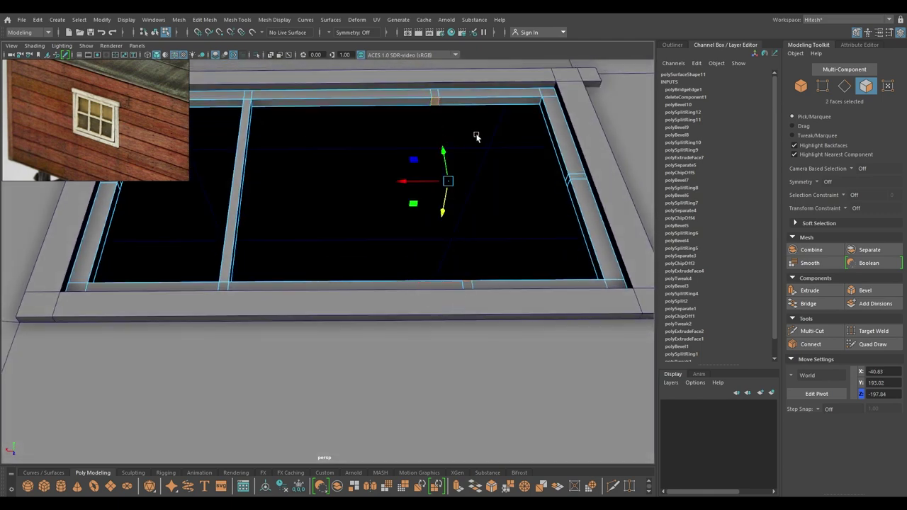
key(g)
key(w)
alt+drag(526, 154, 385, 238)
right_drag(500, 163, 565, 144)
alt+drag(565, 144, 595, 260)
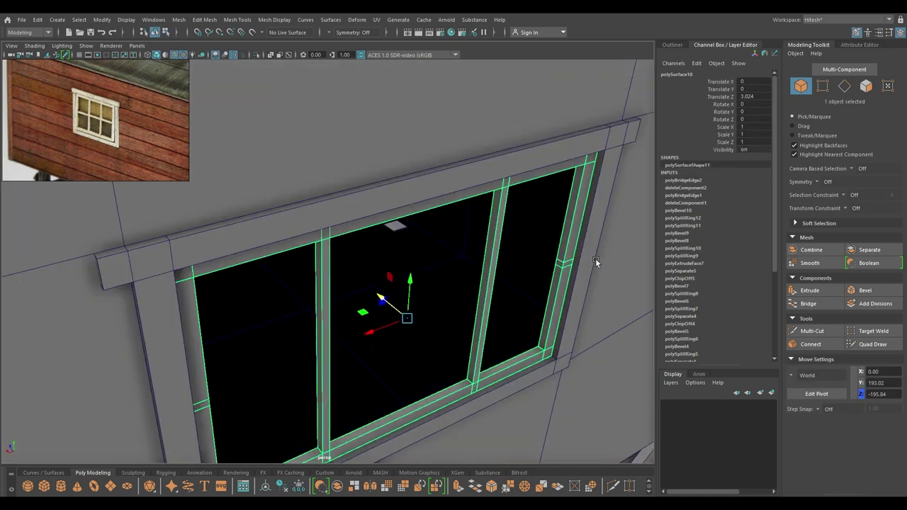
- Delete the beveled mid-height edge loops from both side rails of the inner frame
alt+drag(559, 233, 454, 243)
right_drag(561, 228, 559, 204)
double_click(560, 233)
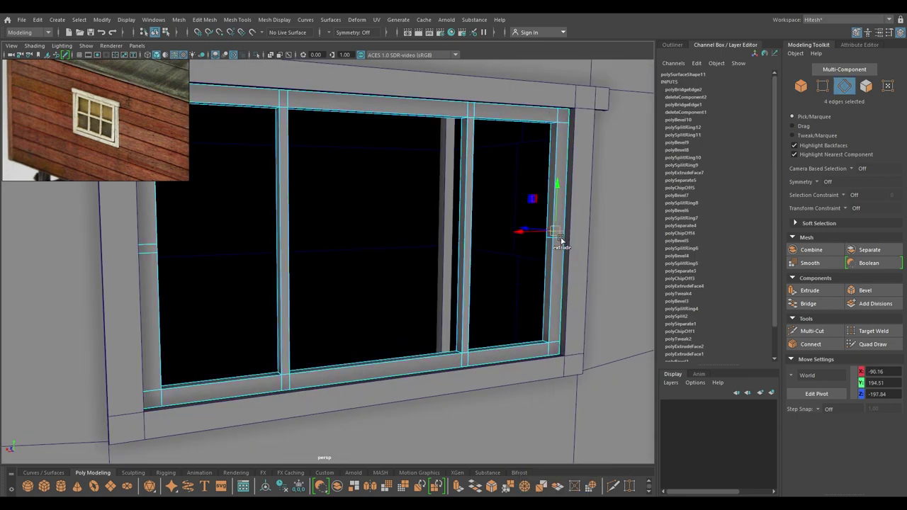
shift+click(153, 275)
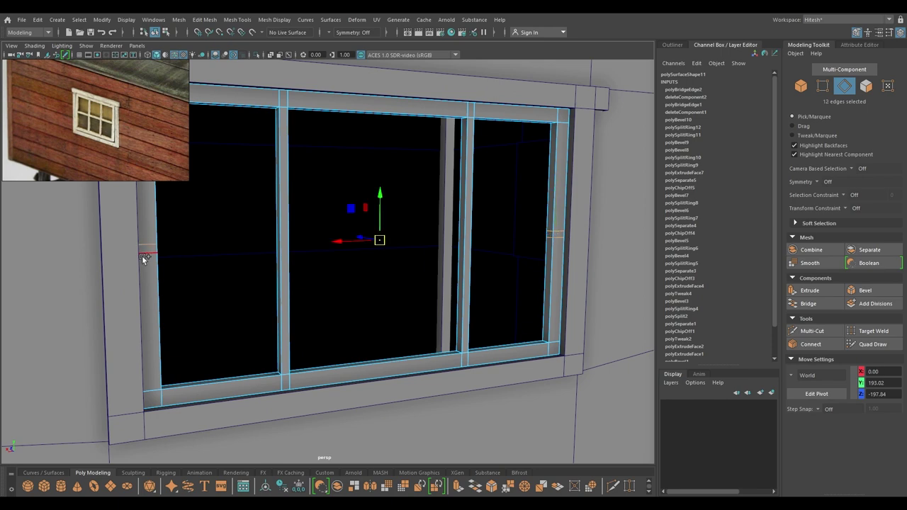
key(Delete)
- Add a centered edge loop at mid-height to each side rail and to both vertical bars
click(158, 246)
ctrl+right_drag(158, 246, 172, 330)
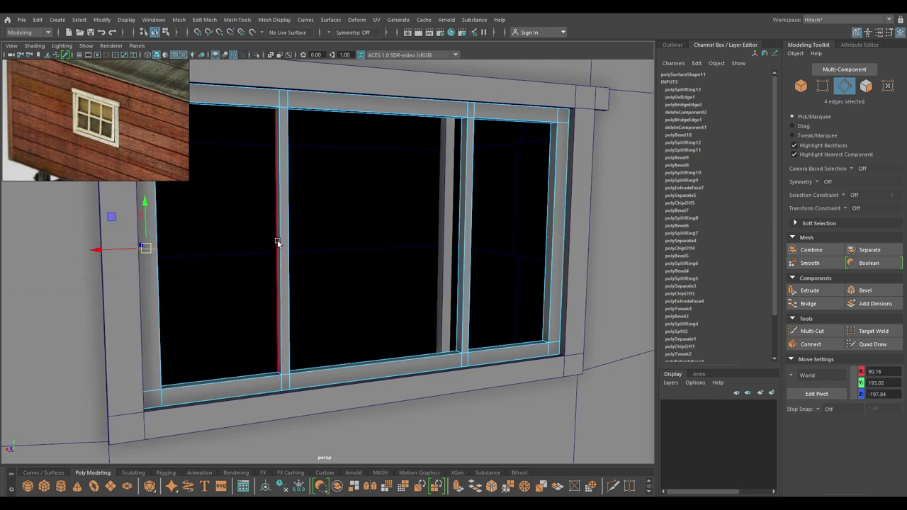
click(278, 242)
key(g)
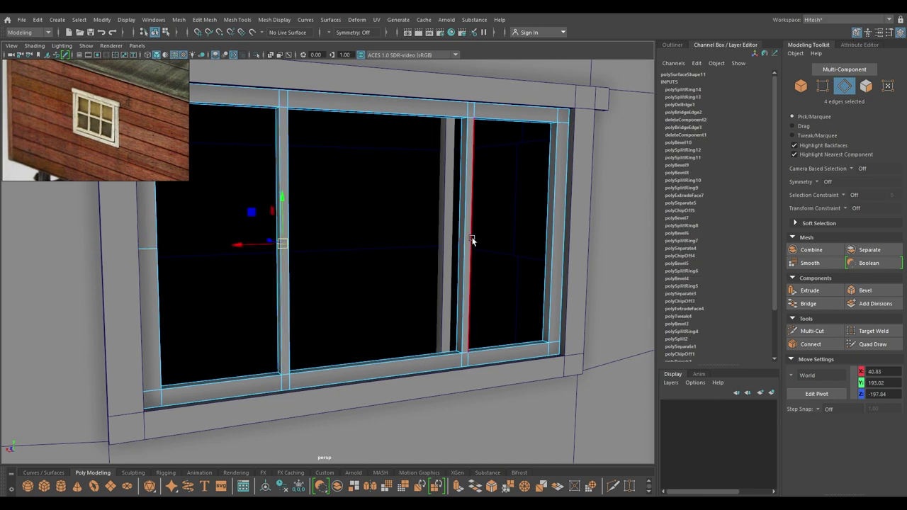
click(465, 237)
key(g)
shift+right_drag(550, 232, 551, 234)
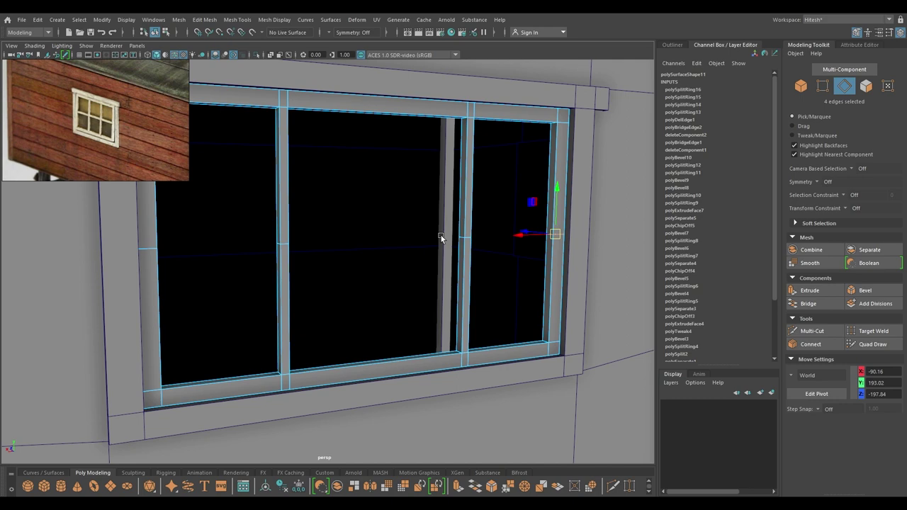
- Bevel the mid-height loops on the side rails and both vertical bars with a fraction of 0.01
scroll(441, 235, down, 2)
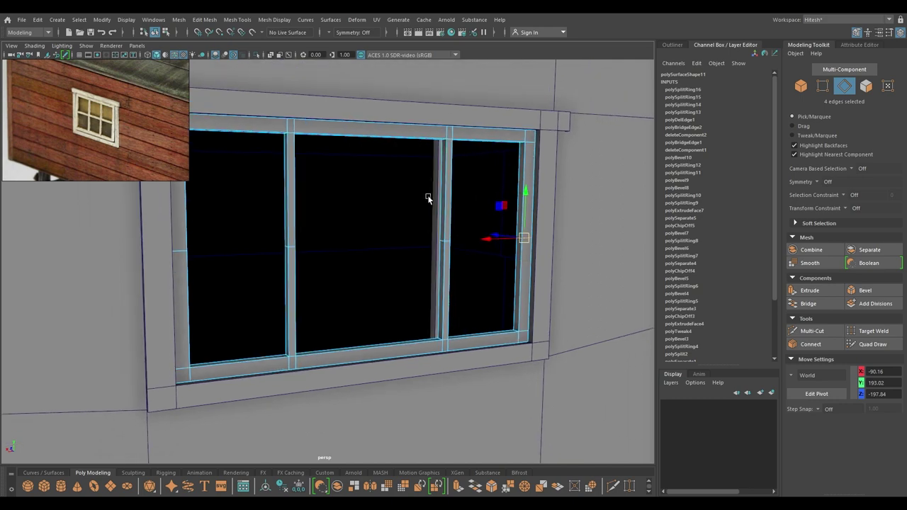
shift+double_click(447, 241)
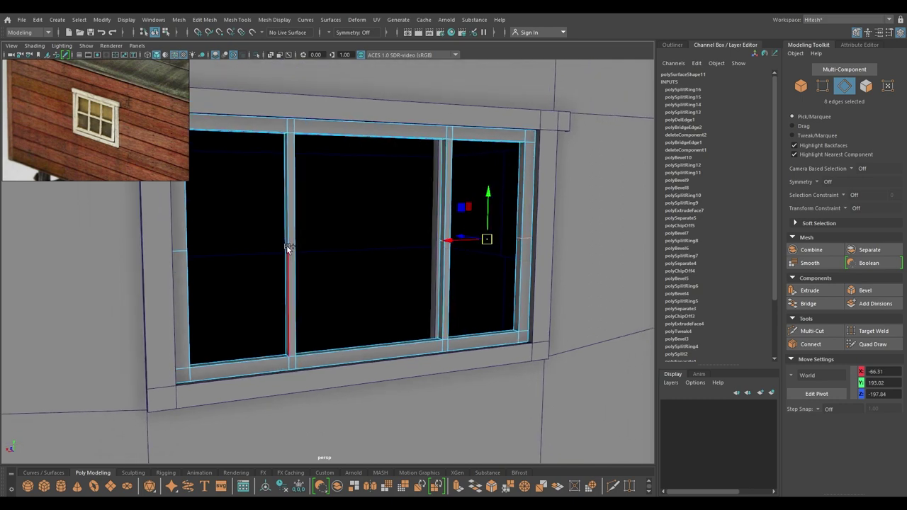
shift+double_click(291, 247)
shift+double_click(175, 253)
shift+right_drag(175, 252, 234, 251)
shift+right_drag(175, 252, 231, 249)
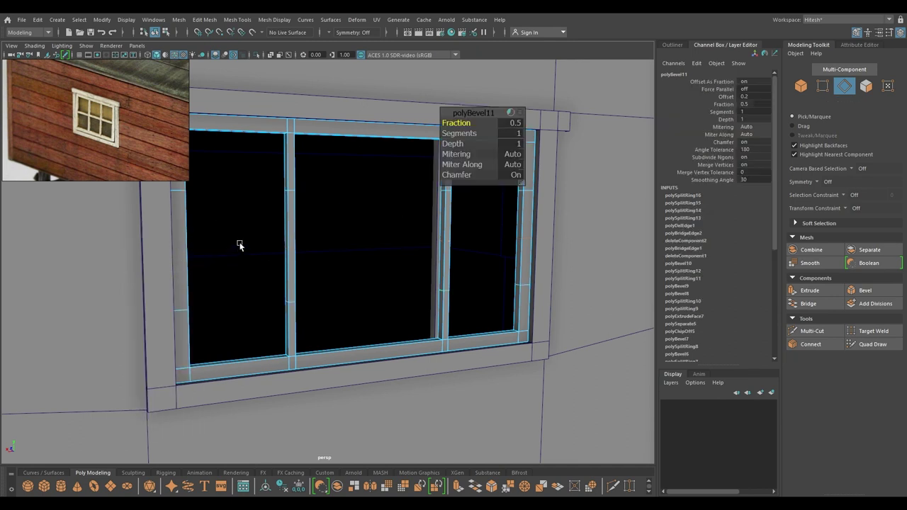
scroll(355, 195, up, 2)
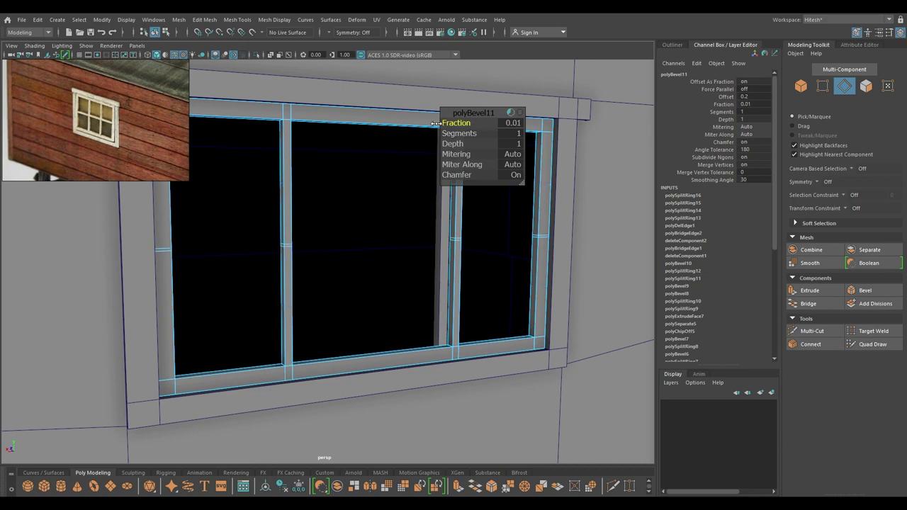
key(w)
- Bridge the facing mid-height faces of the left side rail and the adjacent vertical bar into a horizontal bar
alt+drag(249, 243, 153, 245)
alt+middle_drag(152, 246, 250, 244)
alt+right_drag(249, 245, 437, 344)
alt+middle_drag(437, 343, 581, 306)
right_drag(237, 195, 237, 220)
click(253, 209)
alt+drag(239, 232, 354, 219)
shift+click(340, 204)
shift+right_drag(341, 203, 330, 345)
key(w)
- Bridge the facing mid-height faces of the two vertical bars to extend the horizontal bar across the middle opening
alt+drag(602, 203, 545, 253)
click(575, 156)
key(g)
alt+drag(602, 268, 582, 302)
key(w)
- Bridge the second vertical bar to the right side rail at mid-height, completing the window grid, and return to object mode
click(382, 286)
alt+middle_drag(582, 303, 448, 316)
alt+drag(448, 316, 545, 265)
shift+click(545, 268)
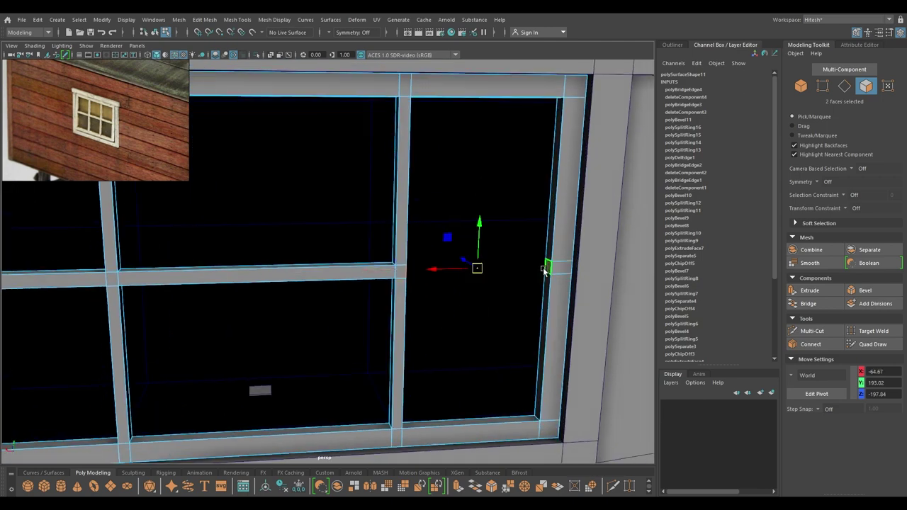
key(g)
right_drag(546, 229, 590, 202)
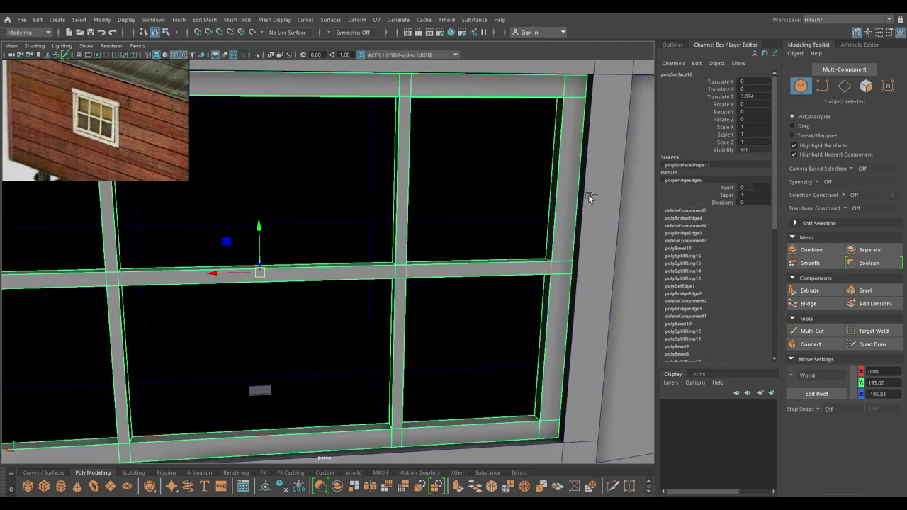
- Examine the finished window grid and the vertices where the horizontal bar crosses the vertical bars
scroll(527, 247, down, 2)
scroll(527, 247, down, 4)
click(462, 273)
alt+drag(510, 318, 552, 245)
scroll(552, 244, down, 3)
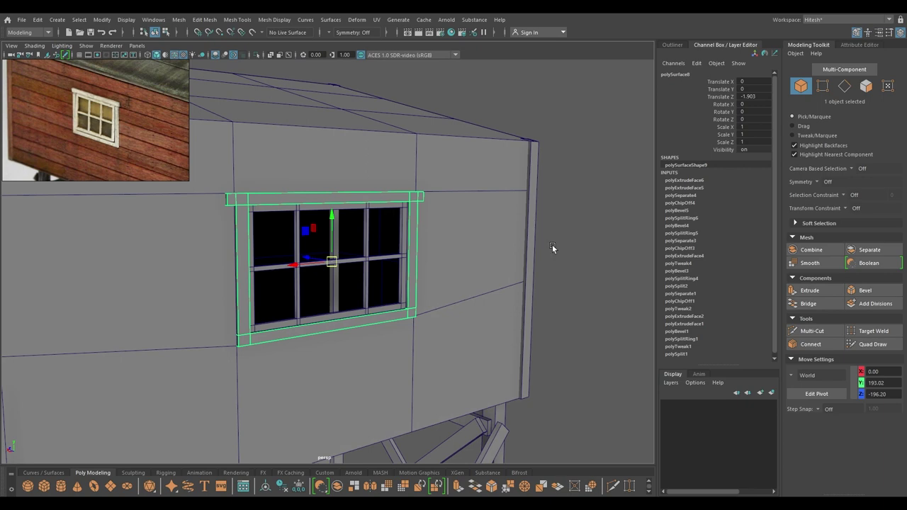
click(552, 245)
scroll(356, 246, up, 5)
alt+drag(253, 286, 300, 297)
scroll(299, 298, up, 2)
alt+middle_drag(316, 390, 359, 327)
right_drag(328, 228, 284, 229)
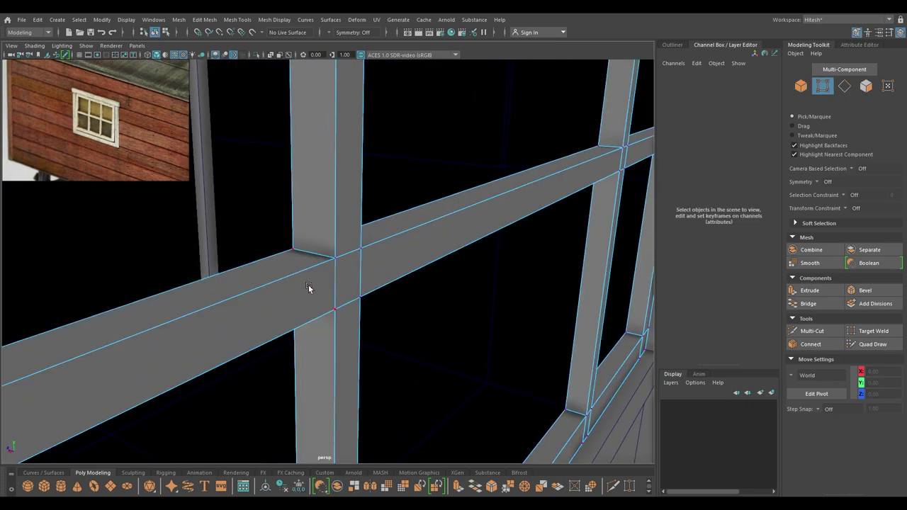
click(342, 262)
middle_drag(352, 286, 272, 148)
drag(272, 149, 350, 258)
right_drag(350, 258, 381, 327)
alt+drag(380, 327, 447, 280)
alt+right_drag(448, 281, 407, 156)
click(554, 304)
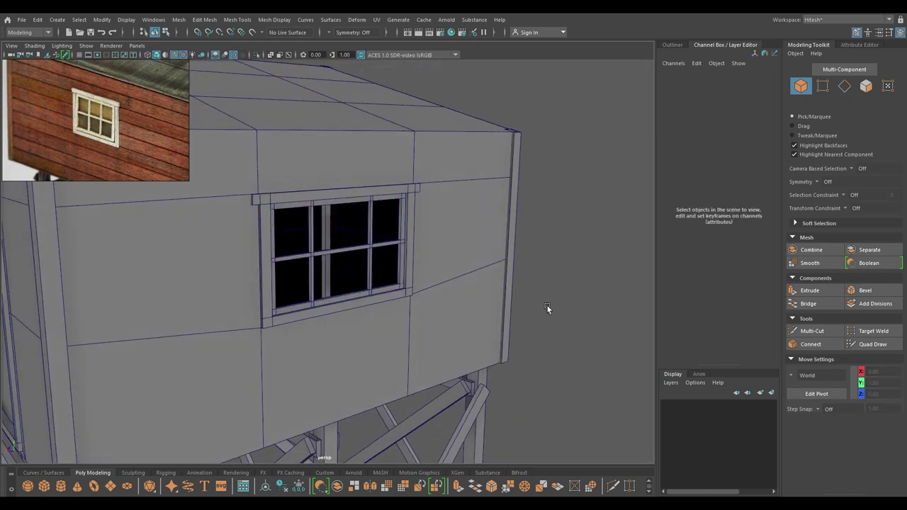
- Move all vertices of the left vertical bar slightly inward along X, to about 37.69
alt+drag(554, 303, 440, 301)
alt+right_drag(441, 301, 375, 272)
alt+drag(374, 272, 346, 258)
alt+right_drag(346, 258, 368, 339)
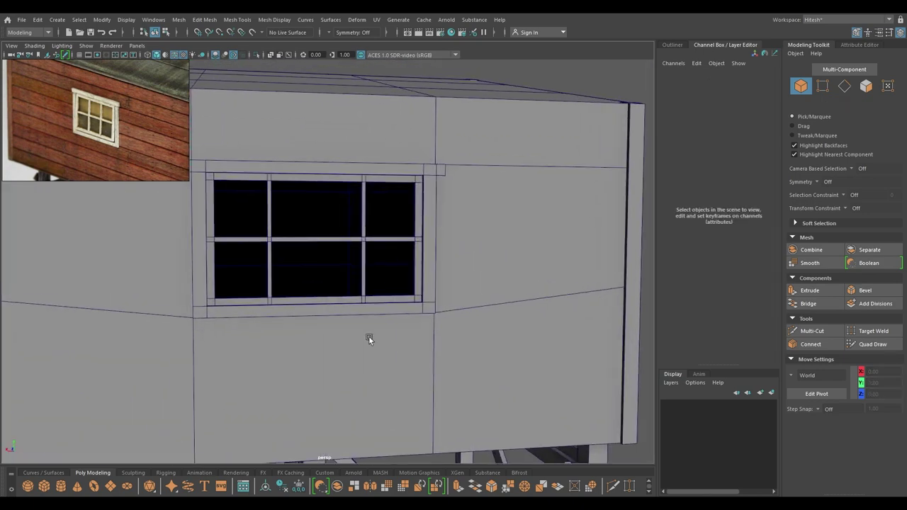
click(287, 177)
right_drag(287, 178, 248, 176)
drag(251, 149, 328, 375)
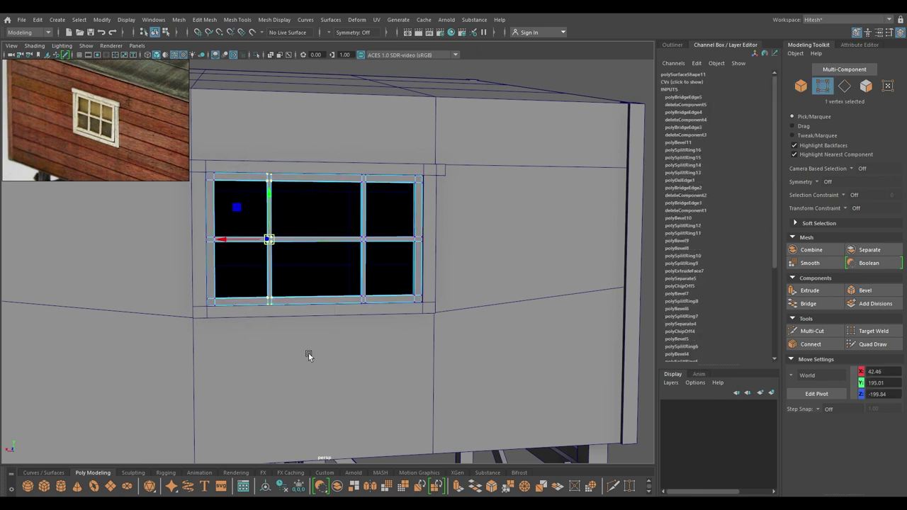
drag(219, 244, 224, 244)
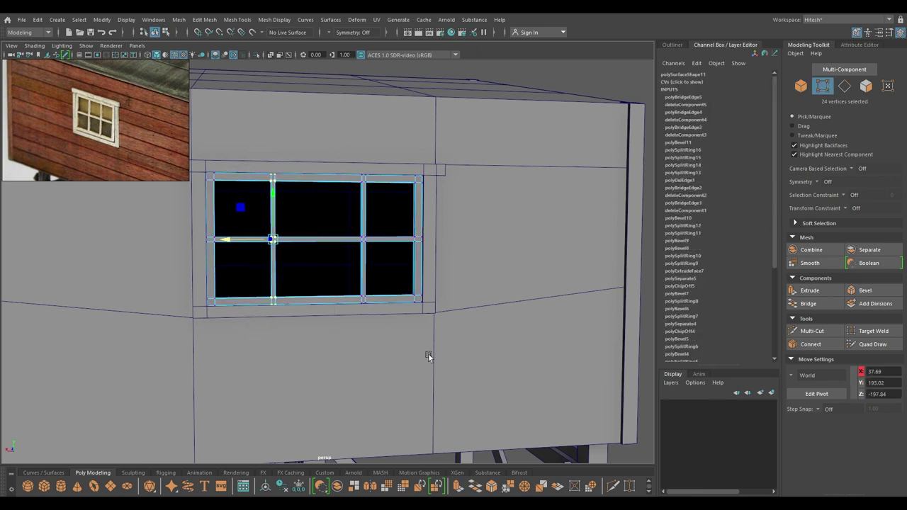
- Move all vertices of the right vertical bar slightly inward along X to about -40.83, and return to object mode
drag(377, 293, 323, 192)
drag(324, 241, 319, 241)
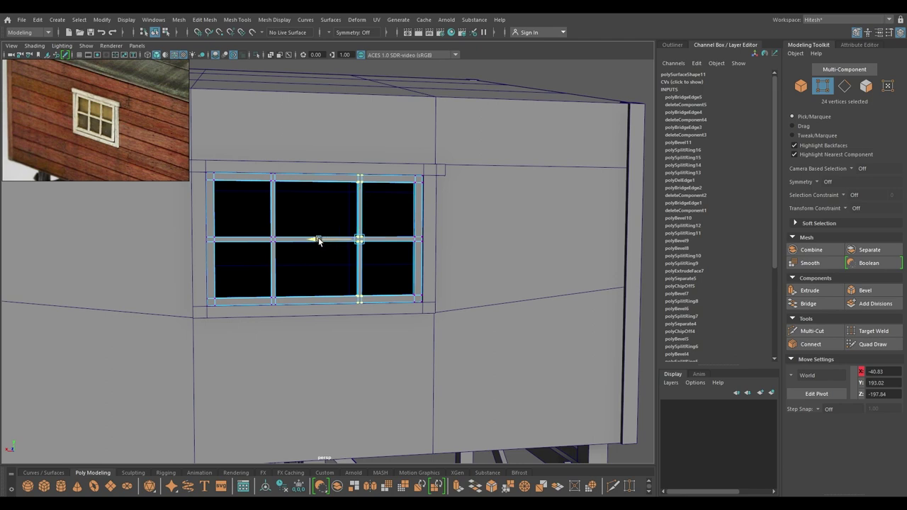
right_drag(326, 269, 372, 215)
scroll(405, 203, down, 3)
alt+drag(404, 203, 450, 215)
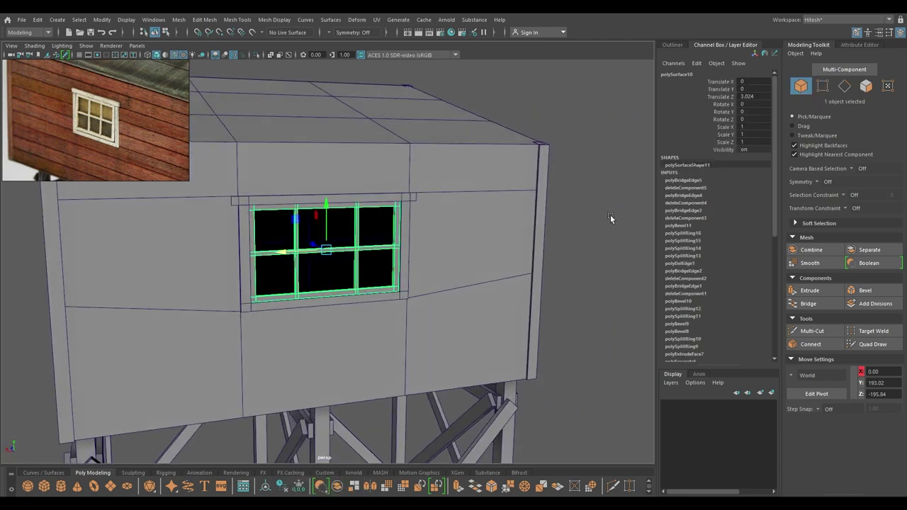
- Unhide the last hidden object, the glass pane behind the window grid
click(610, 215)
alt+drag(610, 214, 618, 252)
key(ctrl+shift+h)
alt+drag(284, 263, 331, 290)
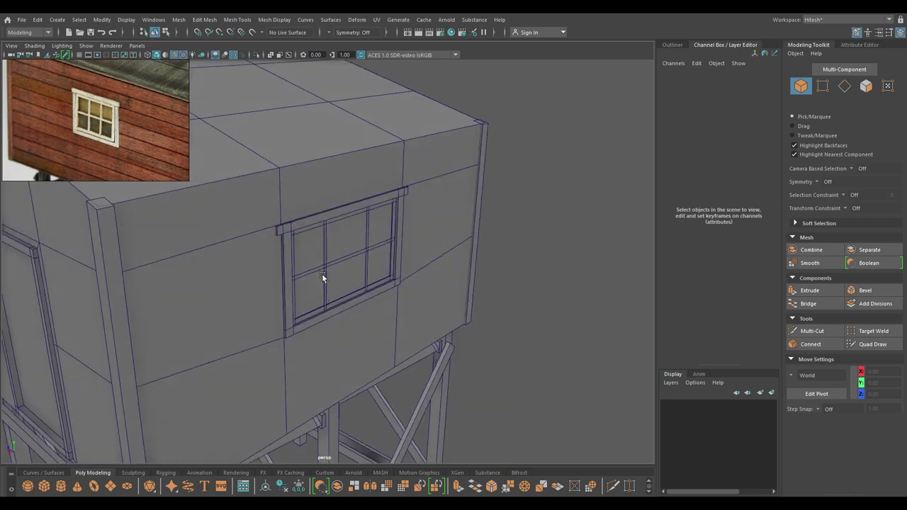
scroll(333, 287, up, 5)
- Center the glass pane's pivot and move the pane along Z behind the grid, to a Translate Z of about 1.792
click(360, 259)
alt+drag(370, 319, 418, 336)
key(space)
click(185, 205)
click(228, 279)
drag(339, 245, 340, 245)
middle_drag(340, 245, 337, 245)
click(608, 341)
alt+drag(607, 341, 473, 319)
- Extrude the glass pane's face with a thickness of 0.58 and return to object mode
click(335, 300)
alt+drag(334, 302, 381, 303)
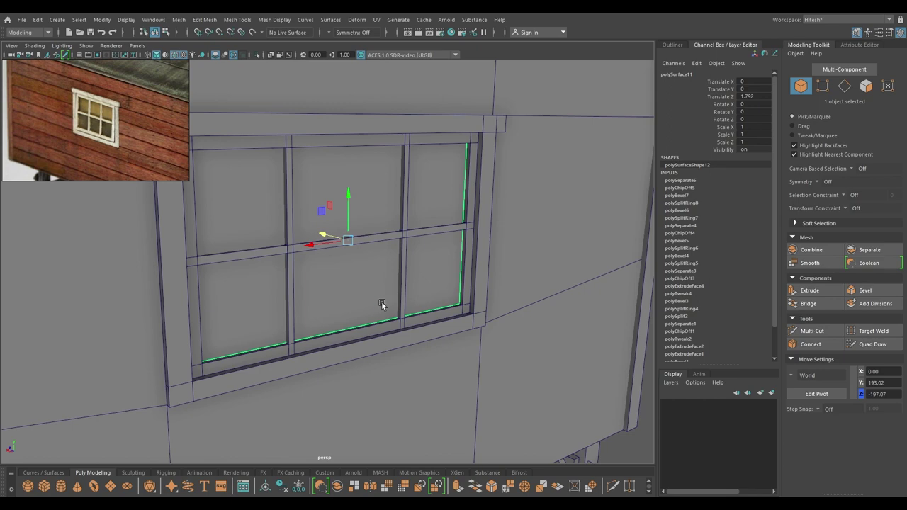
alt+drag(381, 301, 409, 278)
key(ctrl+e)
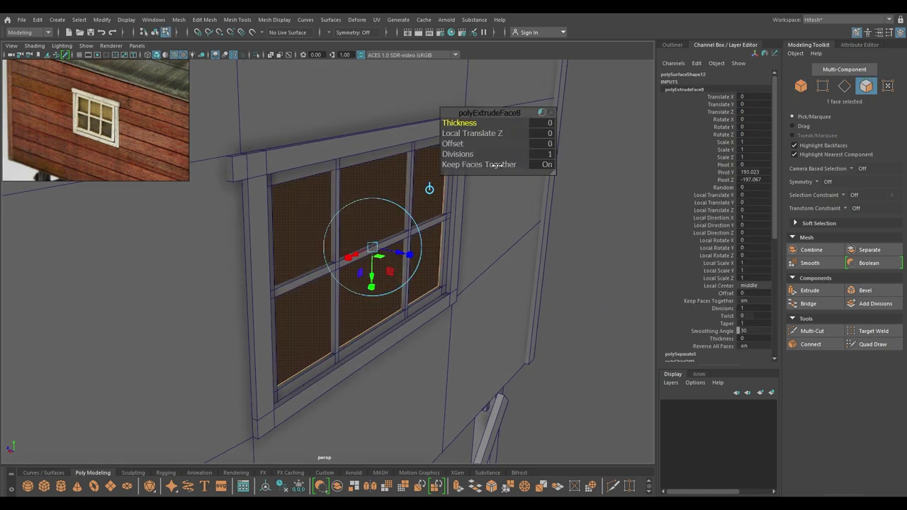
drag(457, 123, 458, 123)
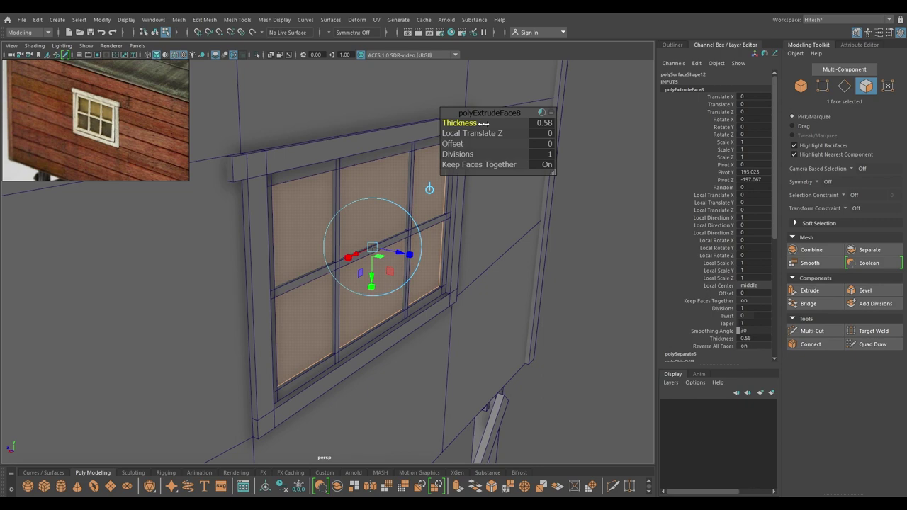
key(w)
right_drag(425, 187, 473, 174)
click(551, 277)
- Assign a new Blinn material to the glass pane and open its material attributes
alt+drag(551, 276, 397, 299)
scroll(340, 365, down, 4)
scroll(398, 300, up, 4)
click(328, 219)
right_drag(329, 220, 381, 412)
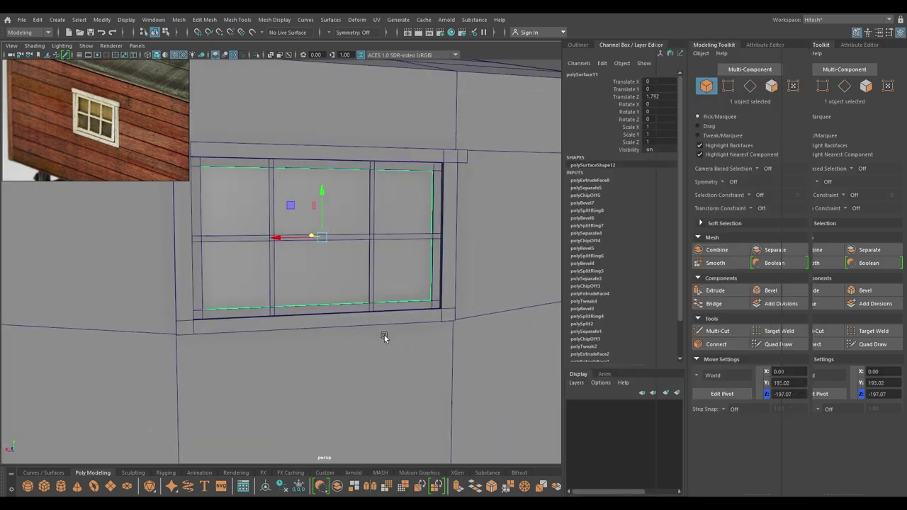
alt+drag(378, 293, 418, 302)
scroll(417, 302, up, 3)
click(373, 193)
alt+drag(373, 193, 385, 194)
right_drag(386, 195, 384, 427)
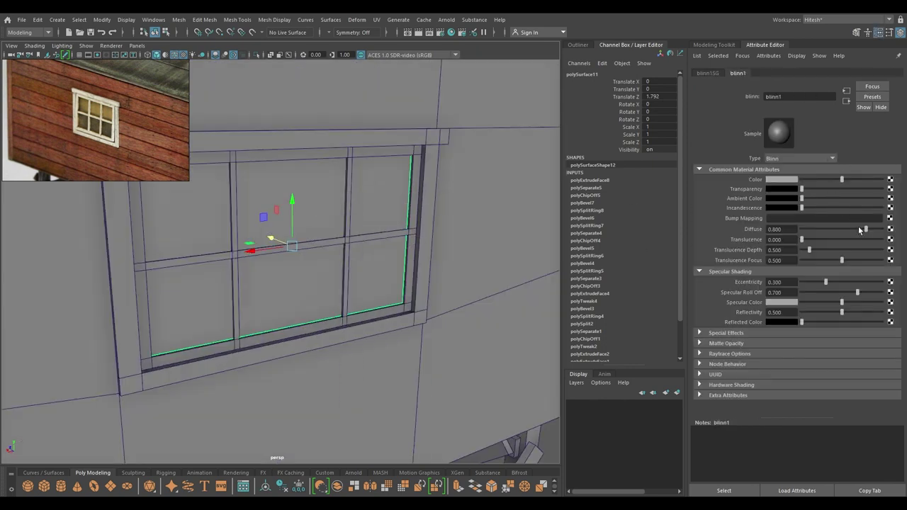
- Set the glass material's Diffuse to 1.000 and Eccentricity to 0.512, and darken its color to dark grey
drag(863, 231, 887, 230)
drag(829, 282, 842, 286)
drag(842, 180, 809, 182)
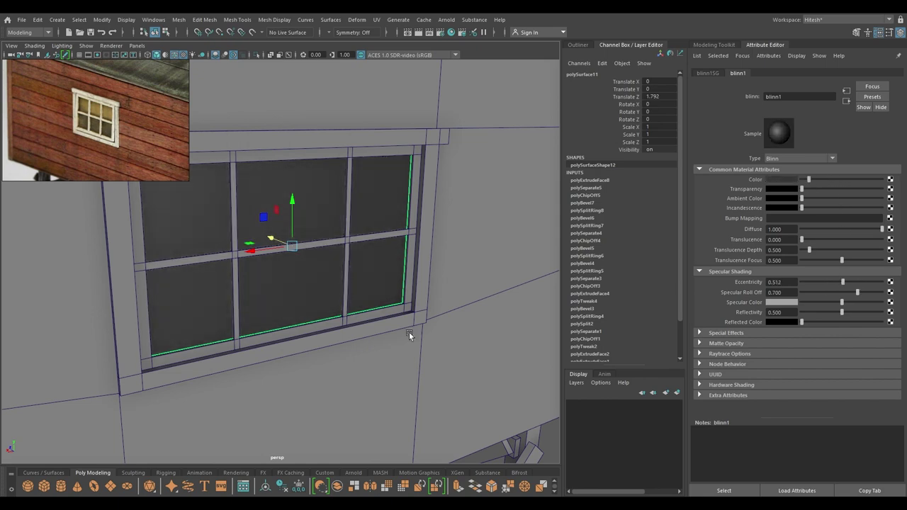
- Examine the darkened glass behind the window grid from several angles
alt+right_drag(447, 327, 340, 213)
alt+drag(340, 213, 298, 166)
click(497, 290)
alt+drag(497, 290, 425, 288)
alt+right_drag(284, 305, 329, 365)
alt+drag(329, 365, 430, 382)
alt+right_drag(416, 376, 394, 351)
alt+drag(393, 351, 354, 342)
alt+right_drag(283, 237, 323, 273)
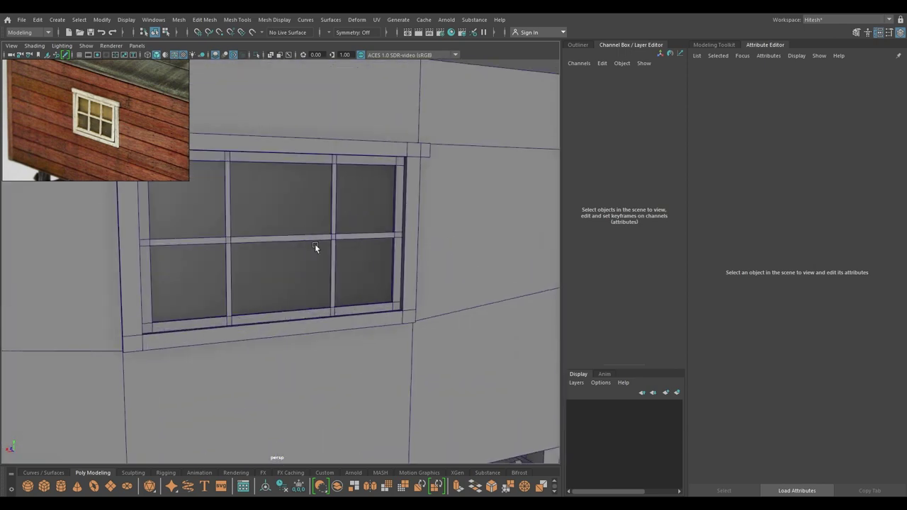
- Raise the glass material's transparency slightly and set its Translucence to 0.220
click(323, 273)
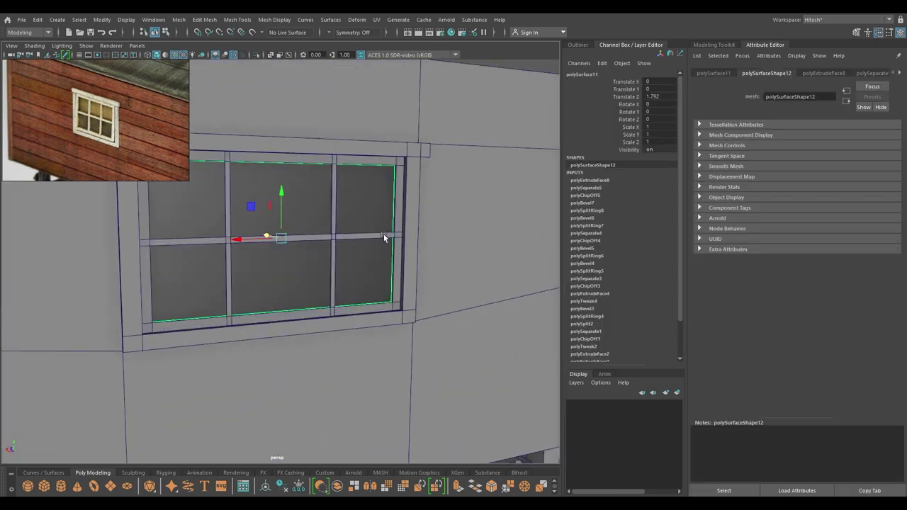
click(901, 72)
click(859, 369)
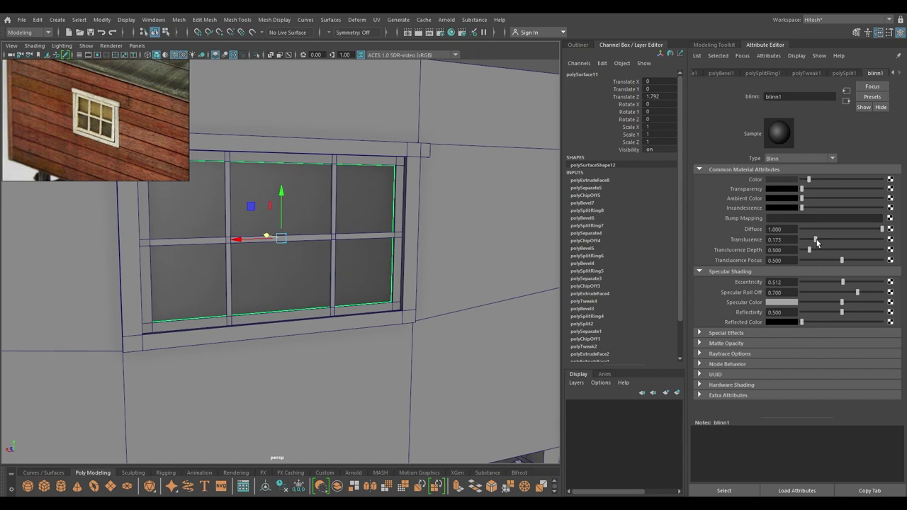
drag(830, 248, 746, 246)
drag(805, 189, 816, 189)
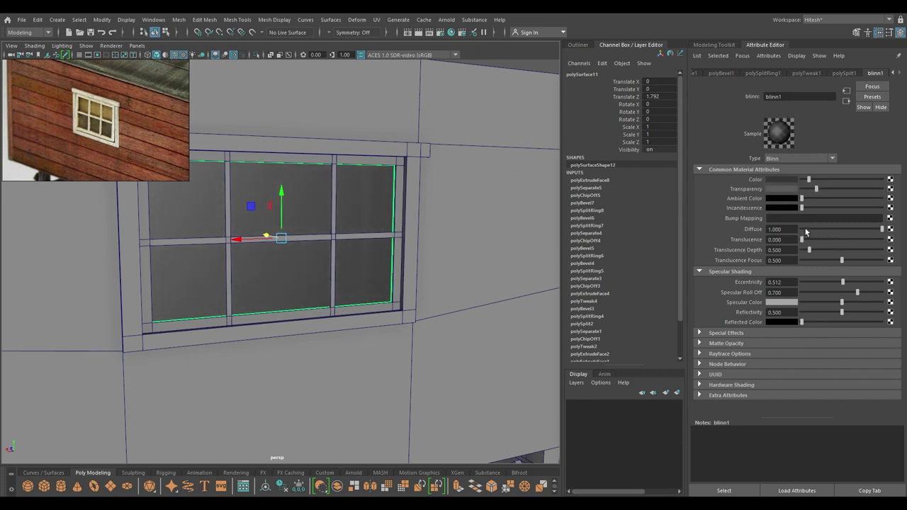
drag(803, 240, 820, 240)
scroll(426, 333, down, 2)
alt+drag(426, 333, 443, 273)
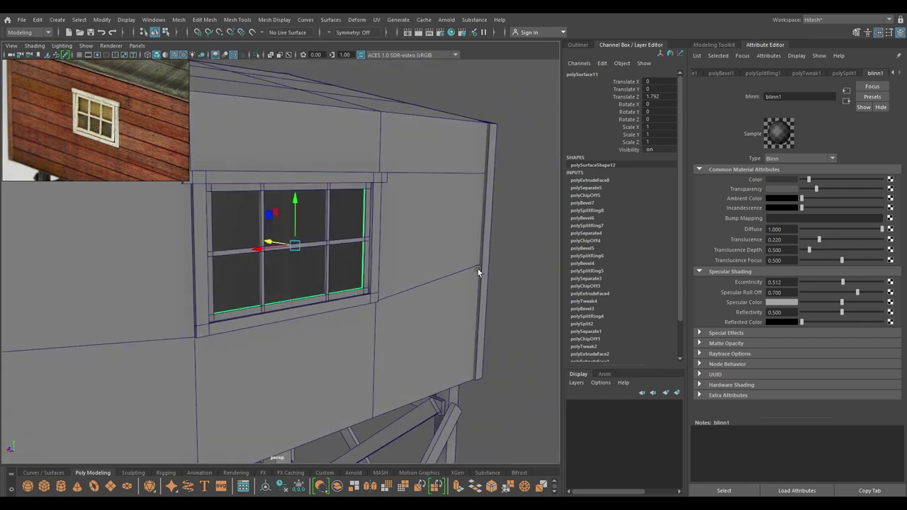
click(512, 263)
alt+drag(510, 266, 404, 306)
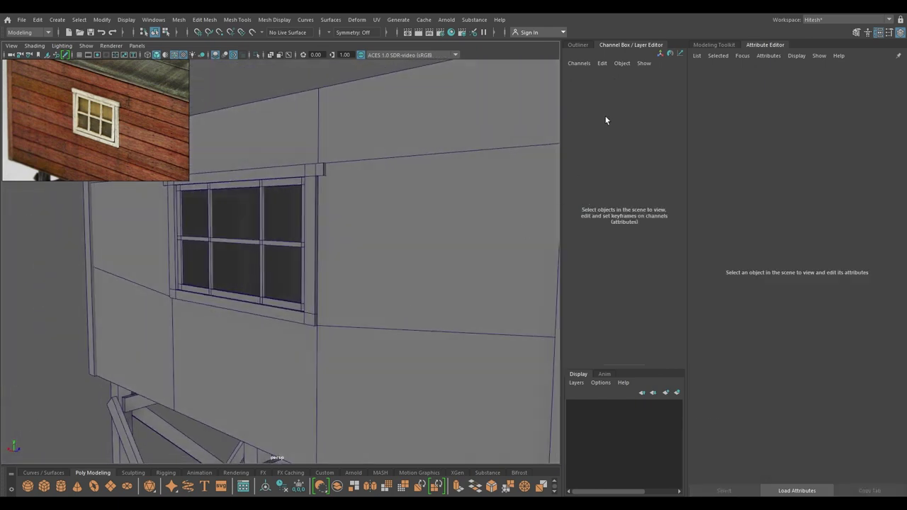
- Select the window's frame, grid and glass pane and move them out of the pCube1 hierarchy to the scene's top level
click(715, 45)
scroll(544, 309, down, 3)
alt+drag(545, 309, 478, 165)
alt+drag(522, 220, 505, 268)
scroll(458, 245, up, 3)
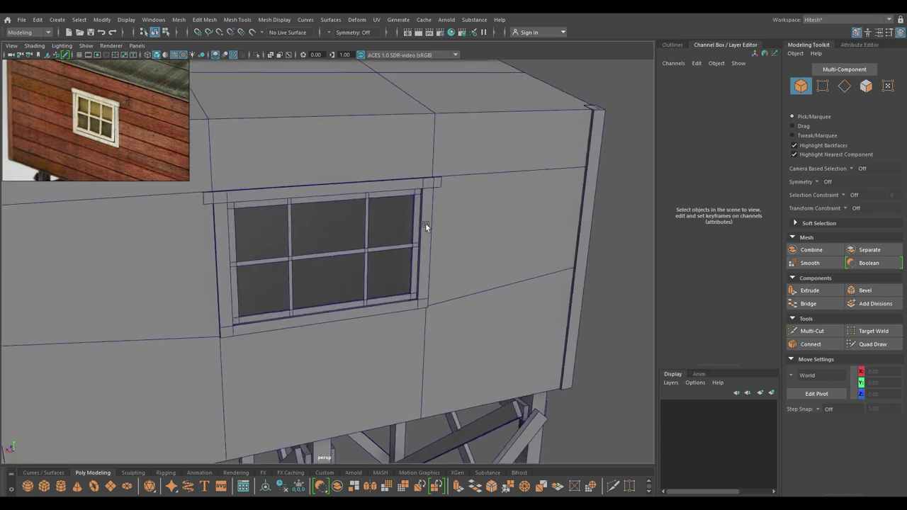
click(425, 225)
shift+click(384, 224)
alt+drag(457, 267, 521, 273)
scroll(363, 227, up, 3)
alt+drag(364, 301, 389, 323)
alt+drag(531, 321, 591, 253)
scroll(447, 217, down, 4)
alt+drag(447, 217, 354, 311)
scroll(354, 310, up, 2)
click(671, 45)
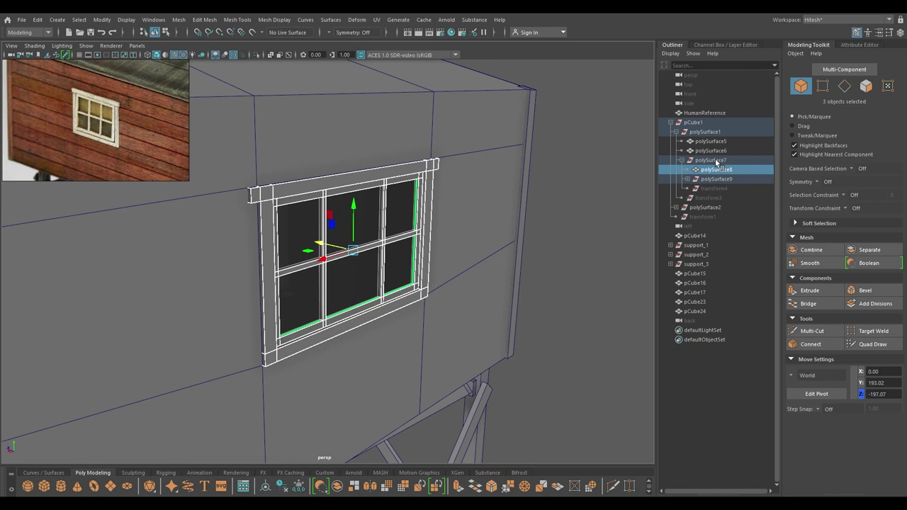
drag(717, 163, 716, 183)
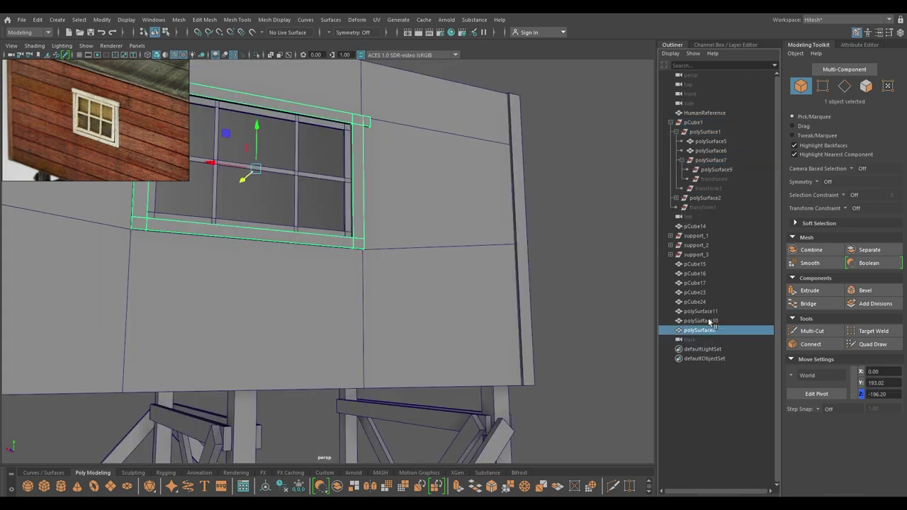
- Group polySurface8, polySurface10 and polySurface11 and name the group window
shift+click(700, 311)
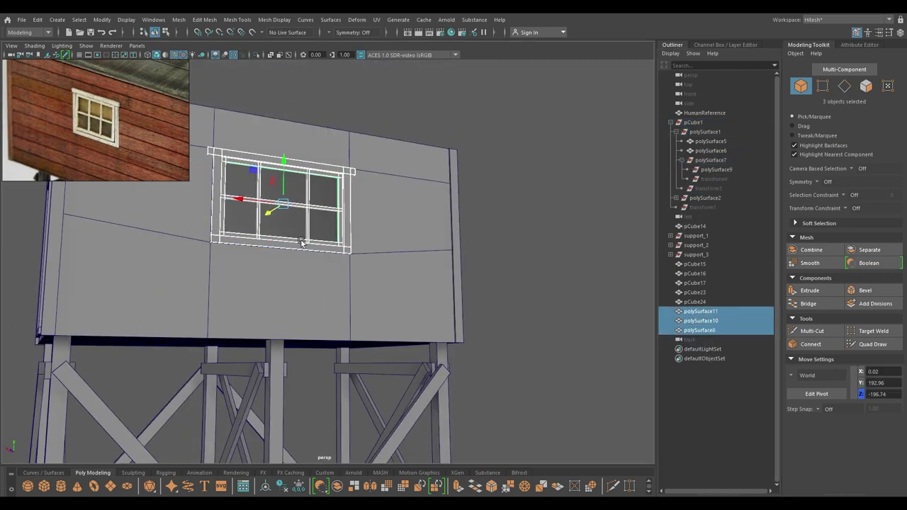
alt+drag(295, 243, 345, 275)
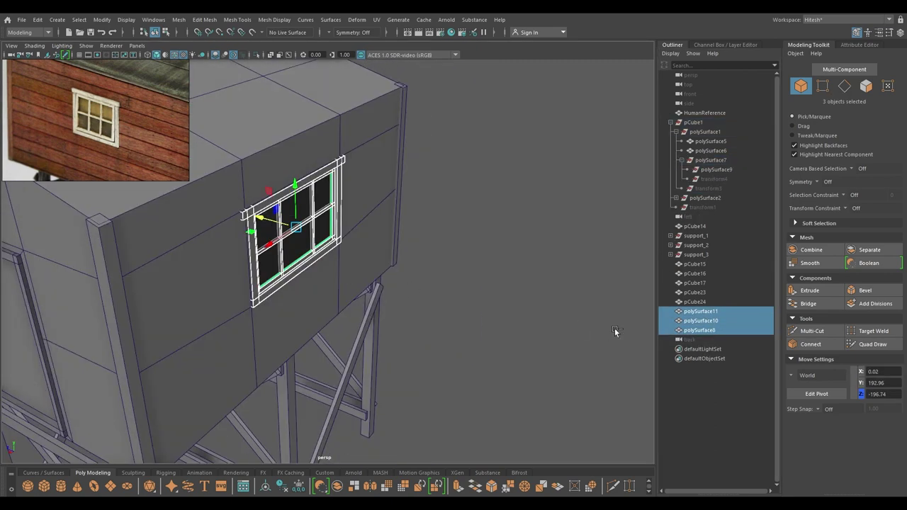
key(ctrl+g)
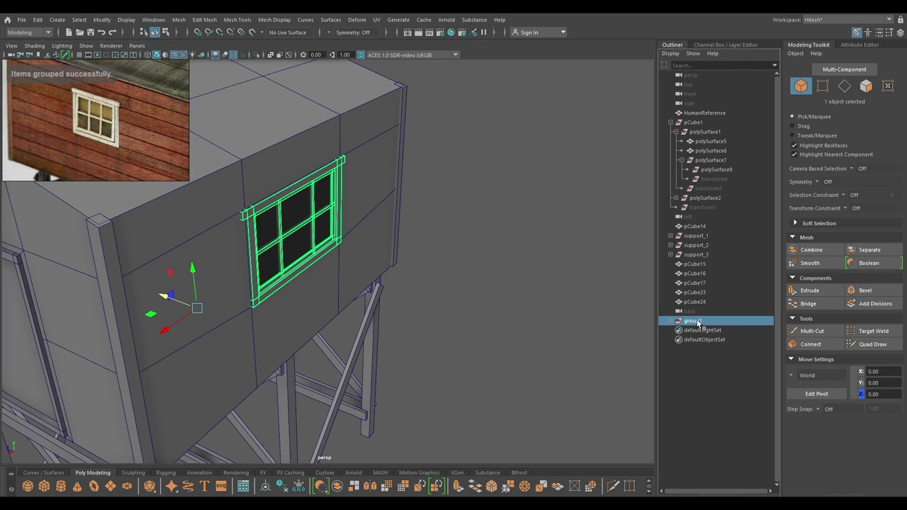
double_click(699, 323)
text(window)
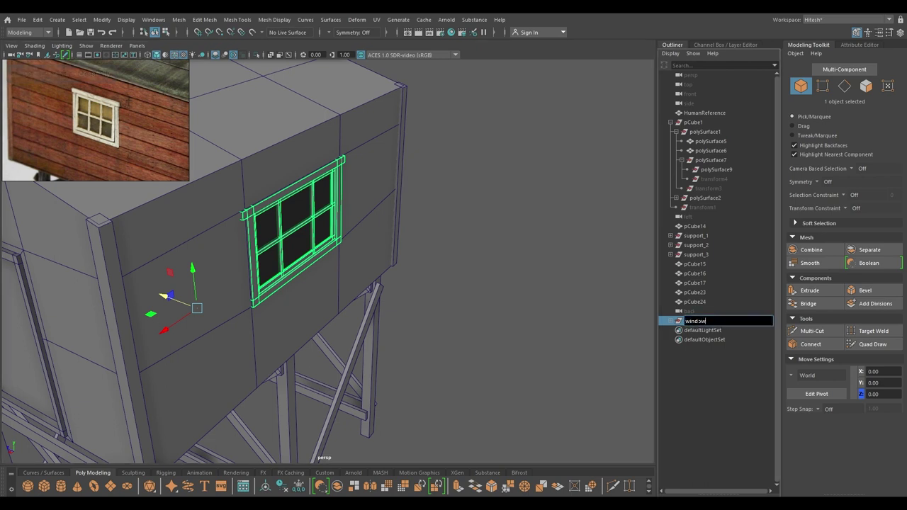
key(Return)
- Center the pivot of the window group
key(space)
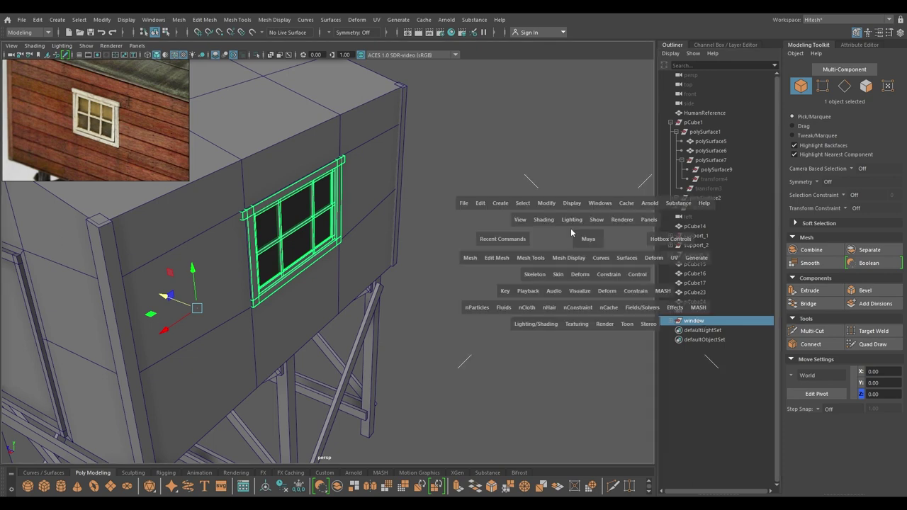
click(549, 204)
click(565, 274)
alt+drag(564, 274, 360, 234)
- Duplicate the window group and rotate the copy about Y so it lies parallel to the adjacent side wall
key(ctrl+d)
key(e)
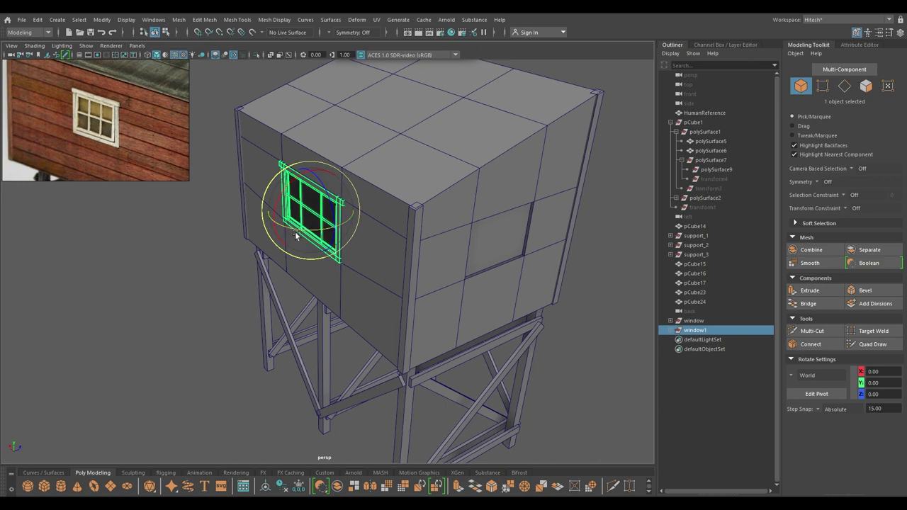
drag(294, 227, 431, 282)
key(w)
key(e)
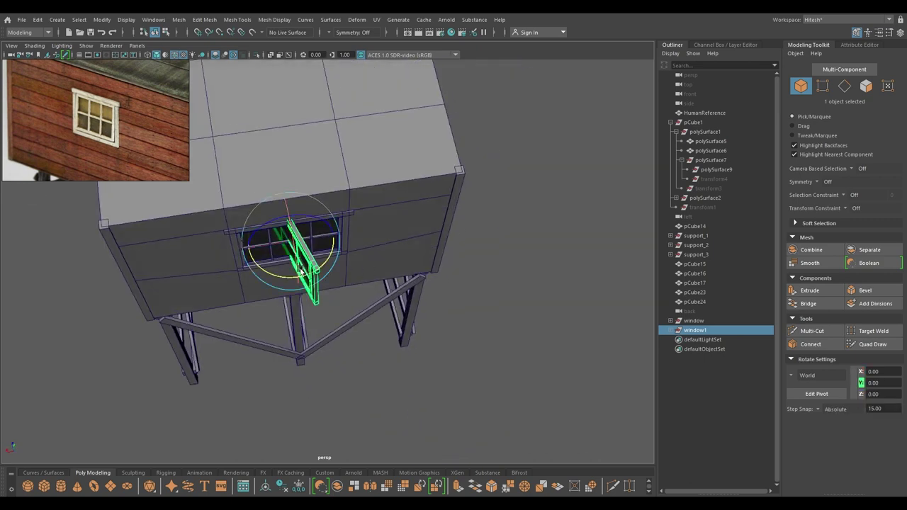
drag(305, 275, 285, 275)
- Move the duplicated window along X to the side wall, at about -299.68
key(w)
drag(264, 247, 421, 245)
alt+drag(421, 245, 397, 233)
- In the left orthographic view, move the duplicated window along Z to about 3.94, centering it over the wall opening
key(space)
scroll(406, 285, down, 2)
key(space)
drag(375, 168, 323, 158)
alt+middle_drag(326, 190, 370, 302)
alt+right_drag(369, 301, 417, 479)
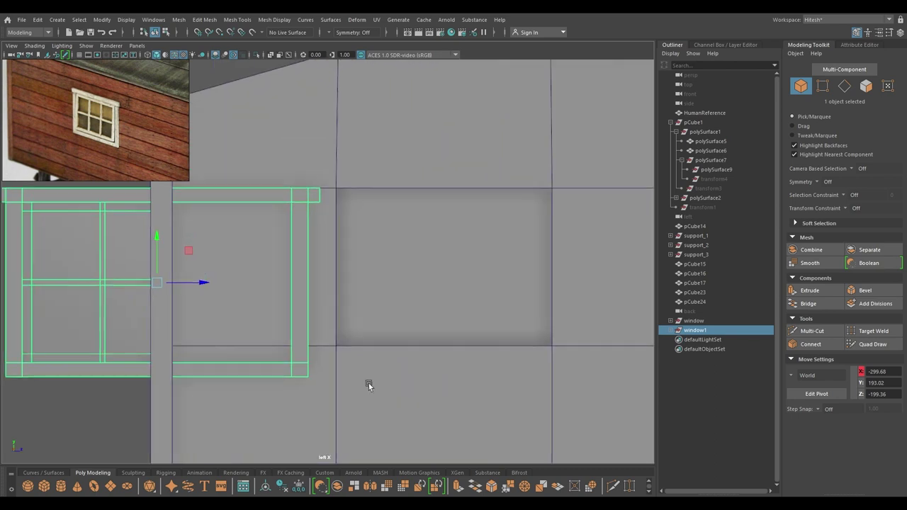
drag(200, 282, 488, 304)
alt+middle_drag(462, 242, 401, 244)
alt+right_drag(401, 244, 411, 260)
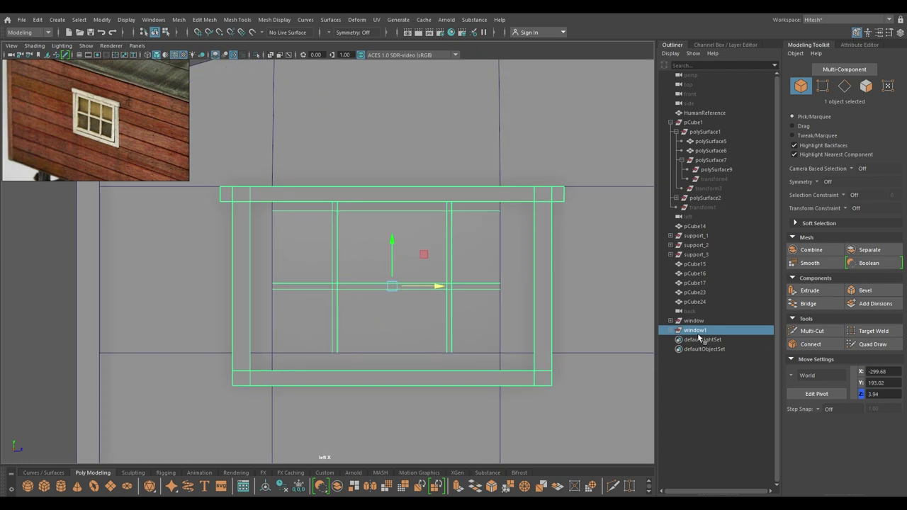
- On the duplicated side-wall window, move the vertices of the frame's right side inward along Z toward the wall opening's edge
click(670, 330)
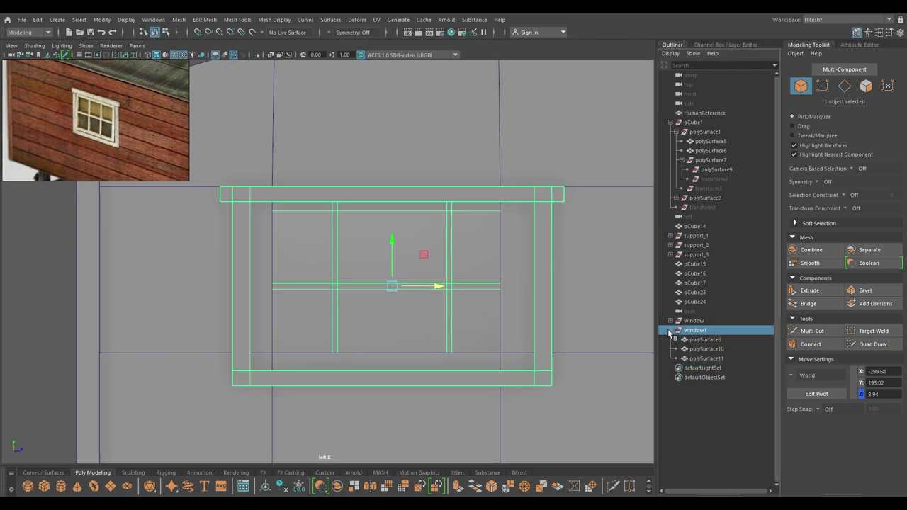
click(701, 341)
shift+click(707, 358)
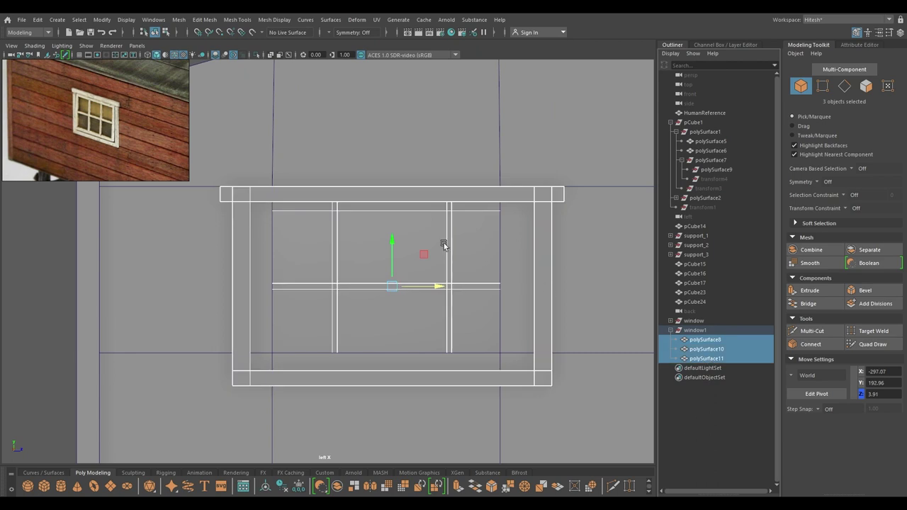
right_drag(539, 203, 428, 195)
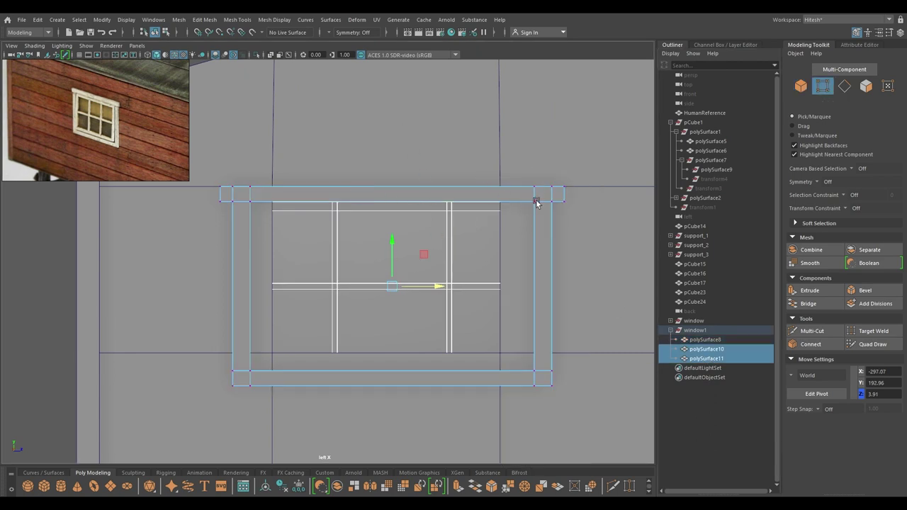
scroll(471, 234, up, 3)
key(4)
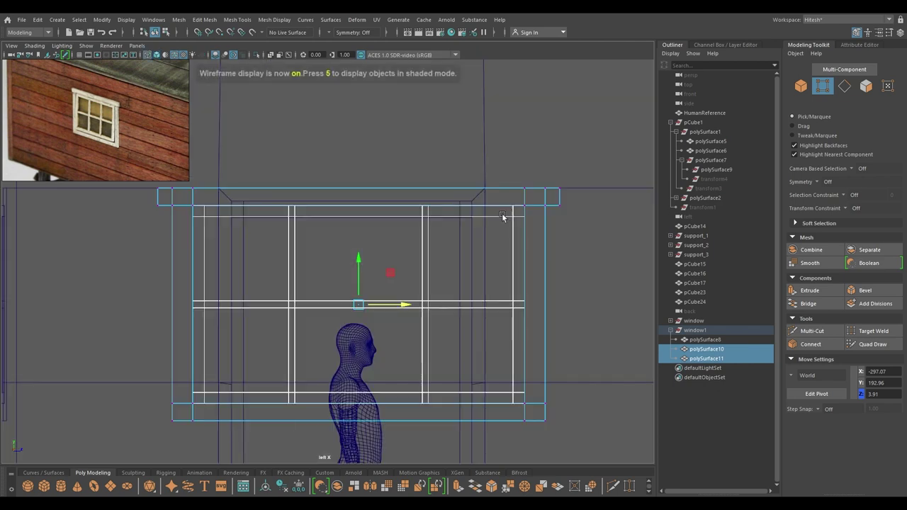
drag(496, 151, 618, 462)
drag(578, 304, 525, 311)
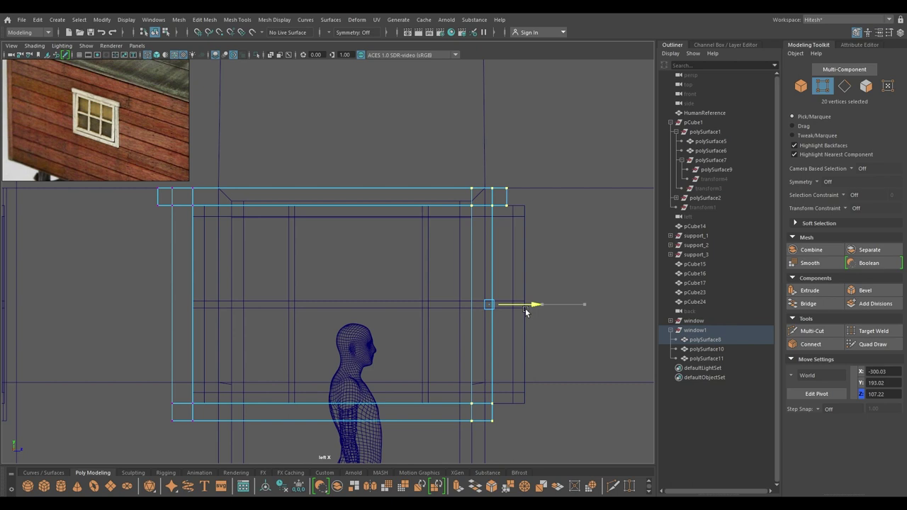
- Lower the frame's top rail vertices to about Y 247.00
alt+middle_drag(544, 183, 592, 188)
drag(597, 154, 60, 278)
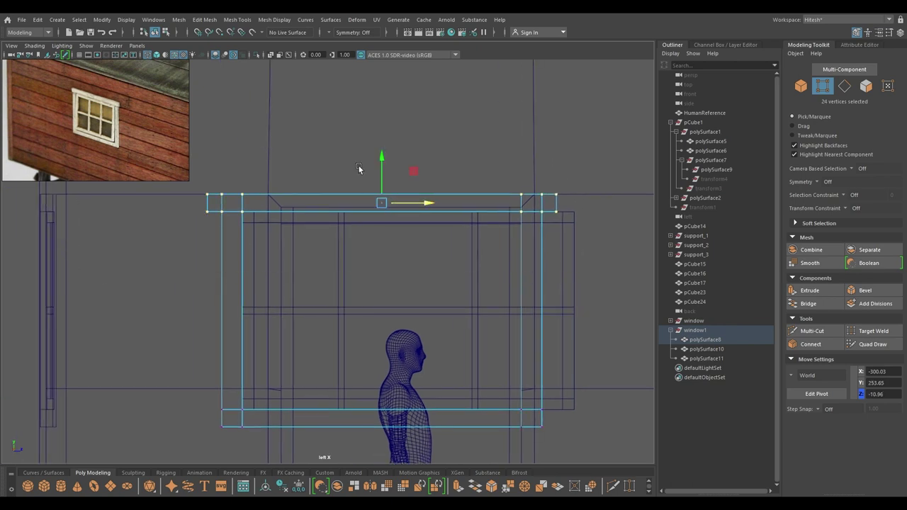
drag(376, 149, 400, 165)
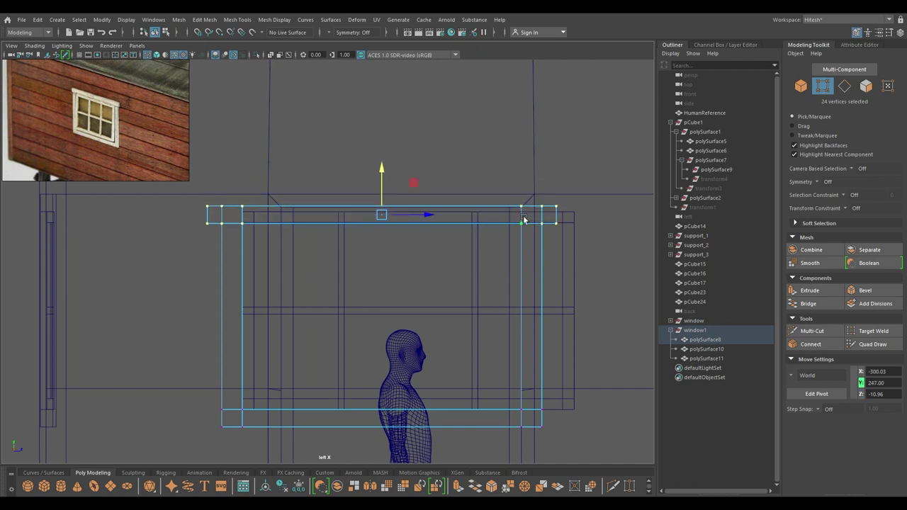
- Hide the copy's pane bars and glass, and show only its frame in shaded display
right_drag(525, 228, 615, 177)
click(701, 349)
shift+click(702, 361)
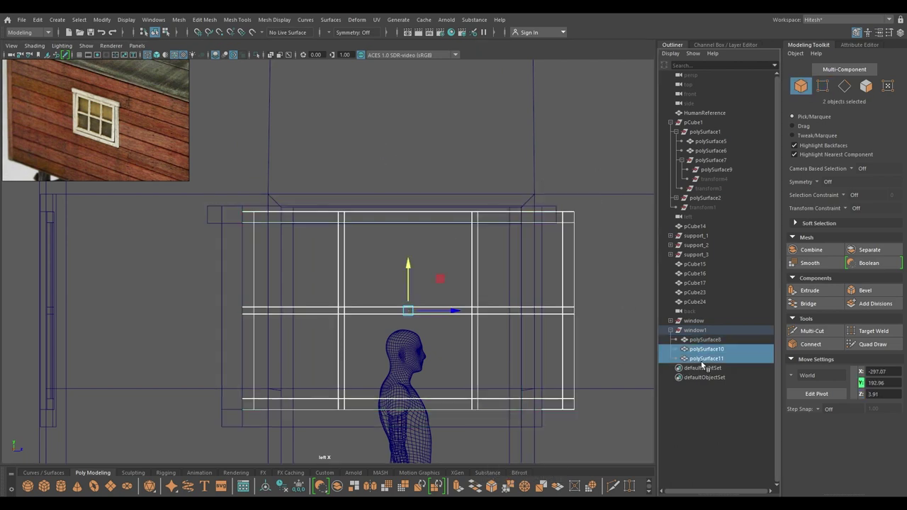
key(ctrl+h)
click(722, 343)
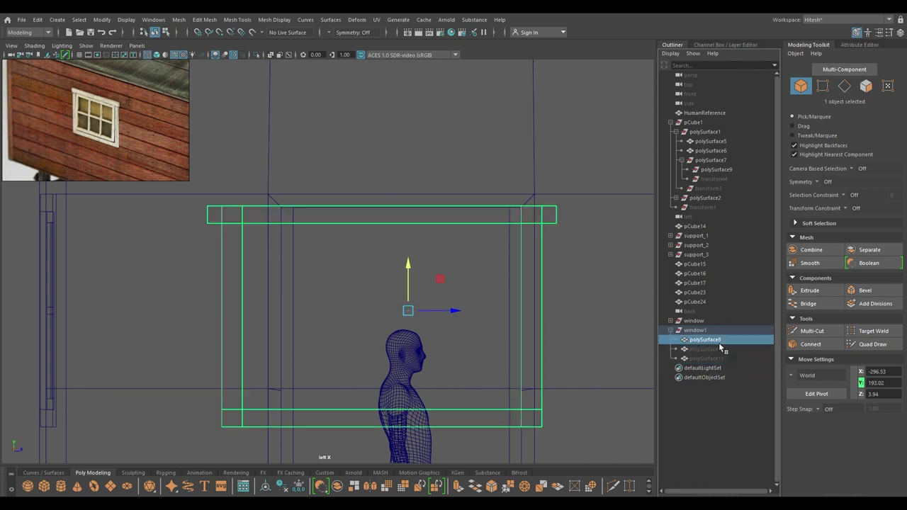
scroll(384, 256, up, 1)
key(6)
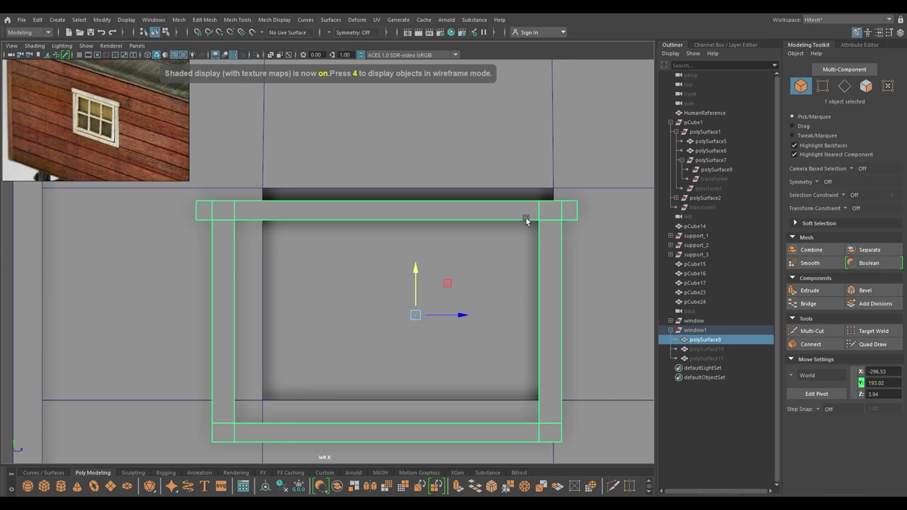
- Raise the frame's top rail vertices to the opening's upper edge and move its left side inward along Z
key(F9)
drag(626, 178, 57, 271)
drag(387, 164, 389, 130)
alt+middle_drag(293, 277, 338, 234)
drag(350, 418, 144, 111)
drag(311, 261, 339, 263)
- Raise the frame's bottom rail and fine-tune both side rails along Z so the frame fits around the wall opening
drag(622, 422, 228, 302)
drag(446, 342, 446, 302)
drag(355, 374, 158, 61)
drag(343, 240, 365, 240)
drag(635, 384, 558, 53)
drag(642, 240, 642, 244)
key(space)
drag(580, 183, 397, 356)
scroll(468, 291, up, 3)
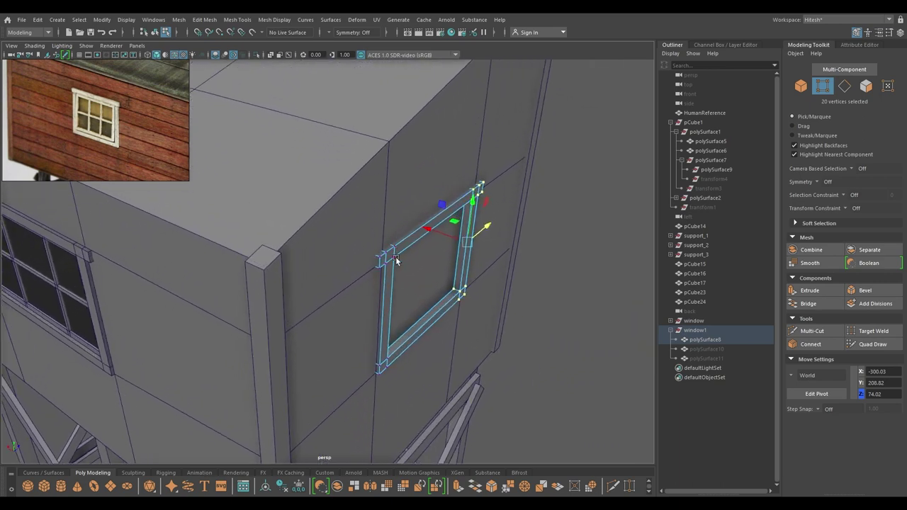
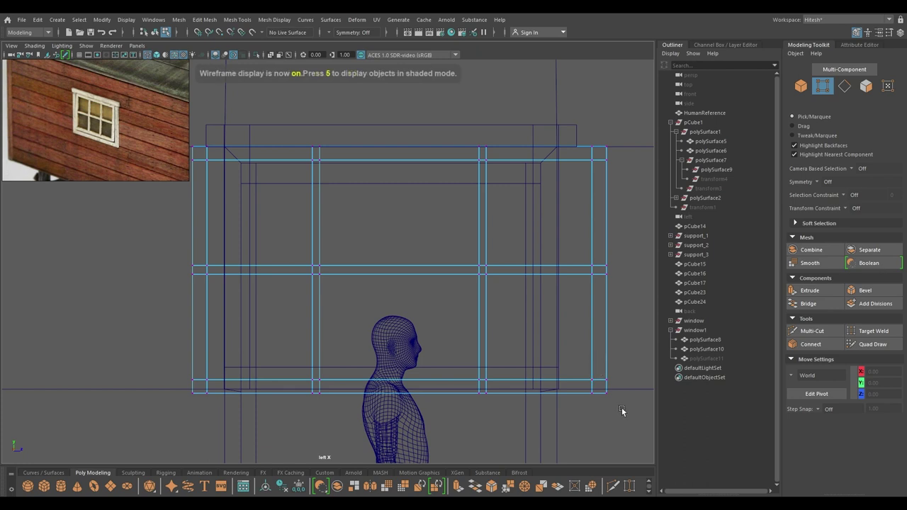
- Move the pane grid's right, top and left outer bars inward to fit the resized frame
drag(580, 272, 504, 275)
alt+middle_drag(521, 216, 553, 224)
drag(599, 109, 205, 211)
drag(394, 118, 411, 132)
drag(382, 426, 171, 144)
drag(284, 290, 332, 292)
- Shift the grid's two inner vertical bars along Z to space the panes evenly
drag(459, 423, 411, 141)
drag(483, 287, 514, 288)
drag(372, 315, 320, 142)
drag(372, 410, 319, 108)
scroll(66, 105, down, 4)
drag(385, 289, 400, 289)
- Raise the grid's bottom bar to the frame's lower rail and reposition the whole grid in the frame in perspective view
drag(592, 429, 241, 369)
drag(423, 348, 424, 322)
key(space)
key(space)
key(5)
mouse_move(391, 230)
alt+mouse_down()
mouse_move(320, 228)
mouse_move(331, 225)
alt+mouse_up()
right_drag(379, 216, 423, 190)
mouse_move(357, 235)
mouse_down()
mouse_move(416, 289)
mouse_move(423, 283)
mouse_move(383, 273)
mouse_up()
- Adjust the height of the grid's upper and middle bar vertices so the grid reaches the frame's top rail
scroll(416, 290, up, 3)
scroll(383, 273, up, 3)
click(725, 45)
alt+drag(571, 254, 533, 160)
key(F8)
drag(452, 173, 96, 211)
drag(500, 289, 123, 191)
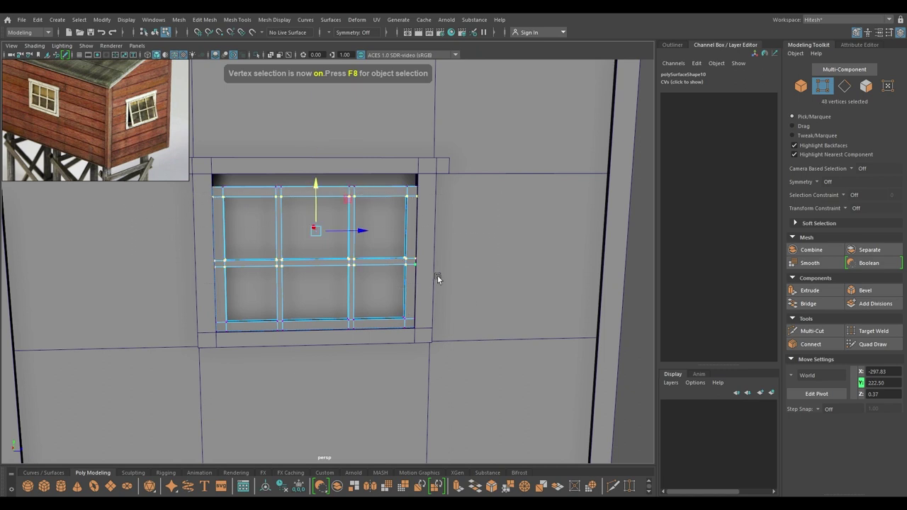
drag(451, 276, 124, 117)
drag(316, 184, 402, 196)
- Move the whole pane grid slightly along X to seat it at the right depth inside the frame
key(f)
scroll(298, 193, down, 3)
right_drag(386, 187, 429, 173)
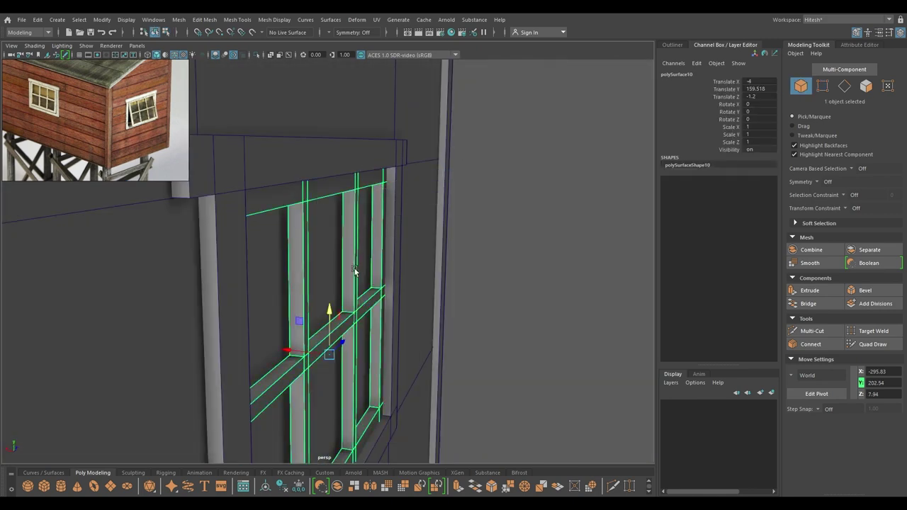
drag(286, 351, 300, 355)
click(570, 248)
- Show the copy's hidden glass pane and move it to about X -300.15, Y 202.07
click(676, 45)
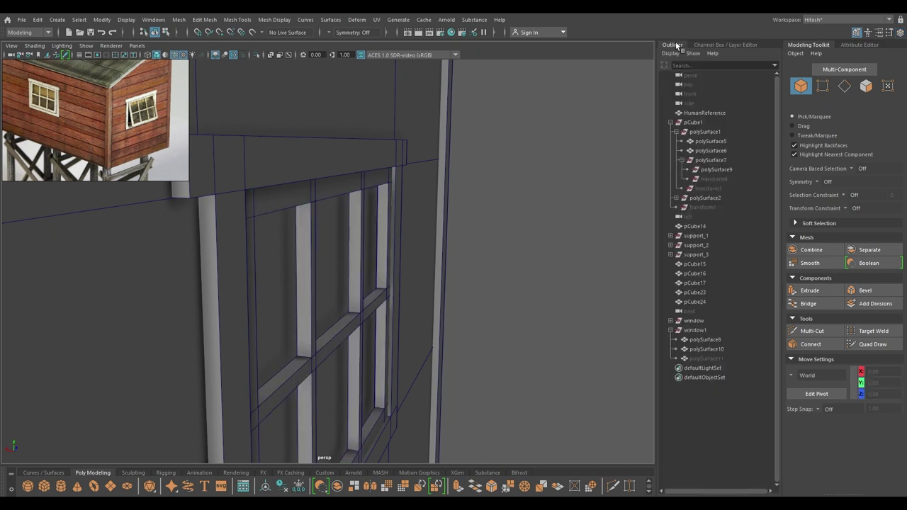
click(701, 360)
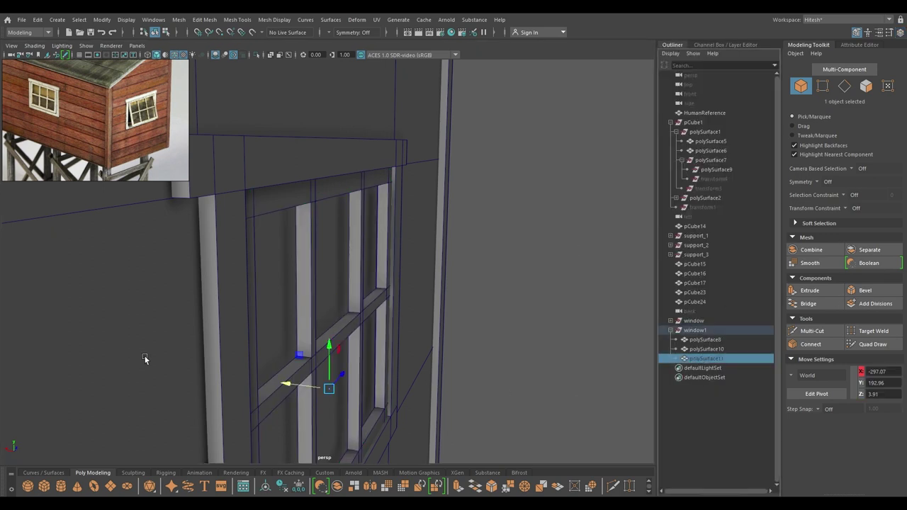
key(h)
alt+drag(141, 323, 241, 347)
drag(326, 351, 379, 176)
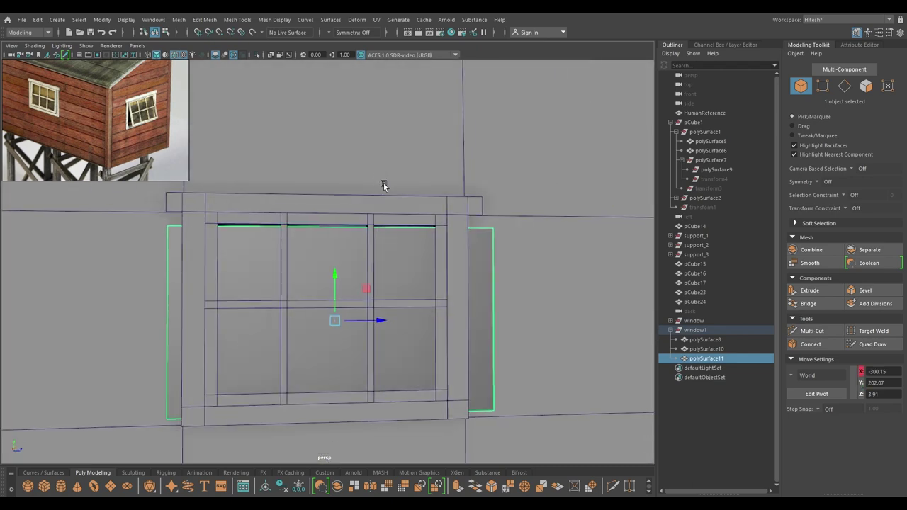
- Pull the glass pane's right-edge vertices in to the grid's outer bar and adjust its top-edge vertices using point snapping
key(F9)
drag(593, 153, 472, 458)
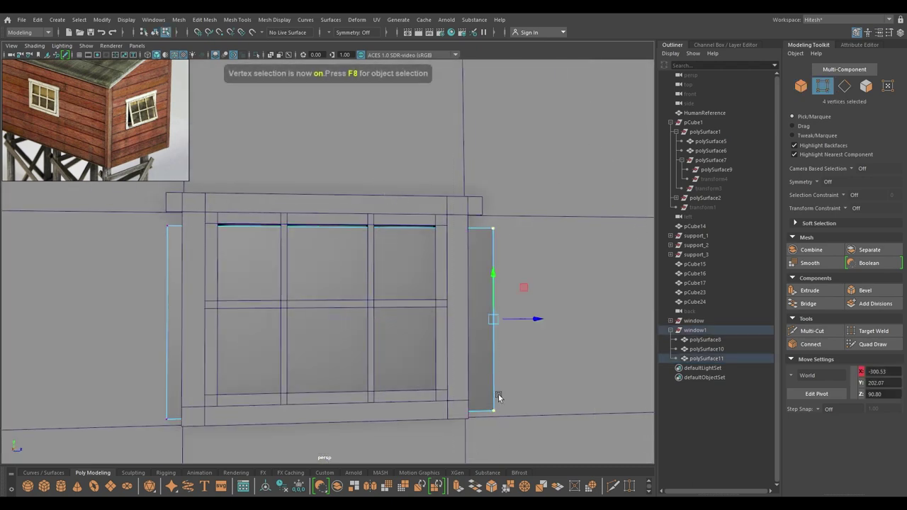
drag(533, 319, 421, 337)
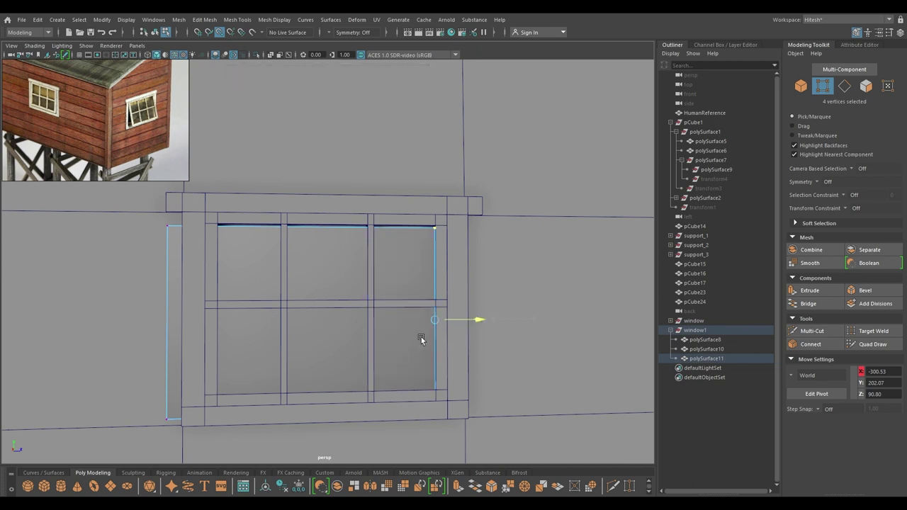
drag(488, 193, 2, 293)
key(v)
click(303, 180)
- Align the glass pane's left and bottom edge vertices with the grid's outer bars
drag(202, 448, 73, 159)
drag(218, 316, 242, 315)
drag(532, 348, 64, 461)
mouse_move(328, 372)
mouse_down()
mouse_move(324, 343)
mouse_move(325, 379)
mouse_up()
click(311, 304)
alt+drag(312, 256, 332, 275)
right_drag(331, 275, 487, 155)
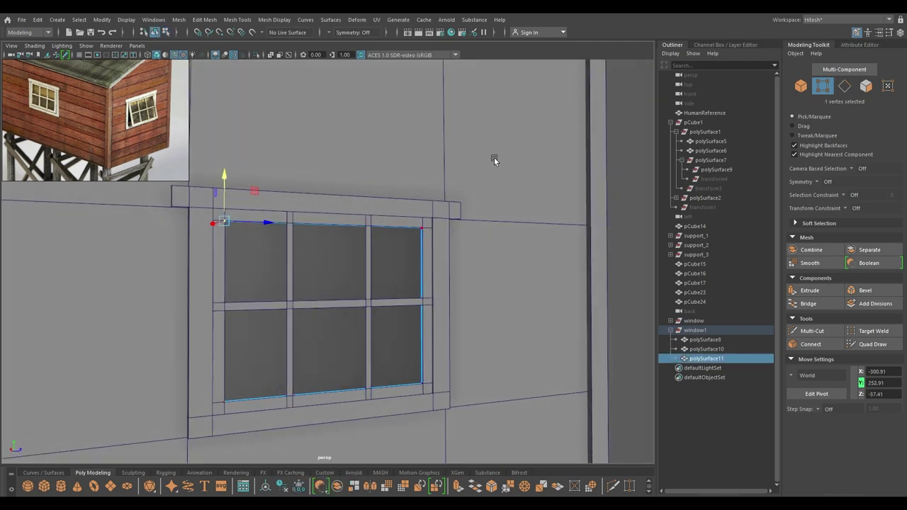
- Deselect the glass, collapse the window1 group, and turn off the wireframe overlay on the shaded model
scroll(540, 234, down, 3)
click(562, 239)
scroll(531, 343, down, 4)
alt+drag(506, 227, 452, 257)
click(671, 330)
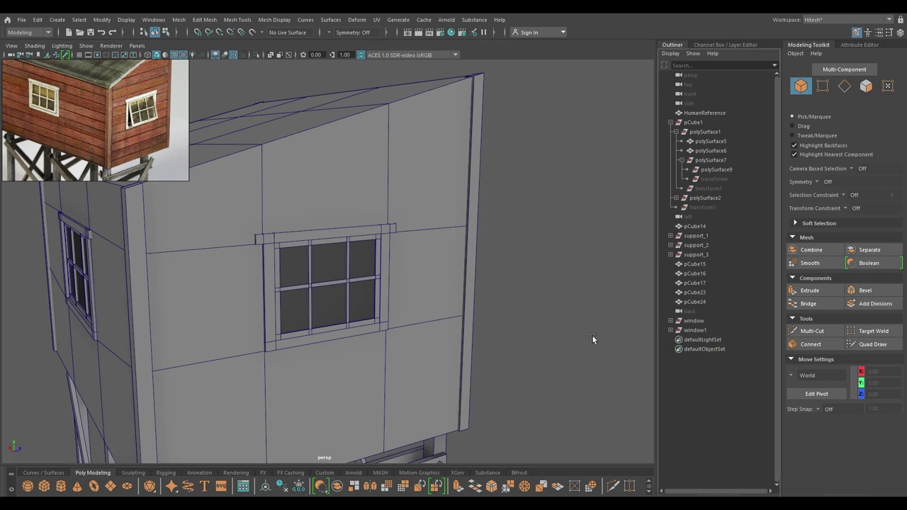
scroll(530, 384, down, 5)
alt+drag(425, 182, 454, 205)
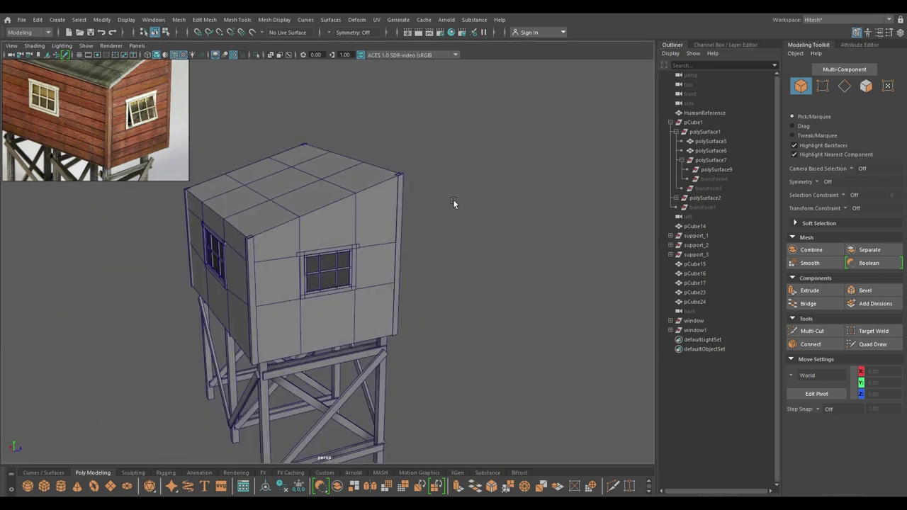
click(172, 56)
mouse_move(394, 263)
alt+mouse_down()
mouse_move(359, 238)
mouse_move(423, 247)
mouse_move(430, 299)
mouse_move(340, 300)
mouse_move(459, 300)
alt+mouse_up()
- Examine the cabin's roof and both windowed walls from several angles against the reference photos
click(303, 342)
alt+drag(303, 342, 326, 351)
scroll(85, 156, down, 5)
scroll(163, 101, down, 2)
middle_drag(106, 132, 128, 120)
scroll(157, 115, up, 2)
scroll(149, 116, down, 2)
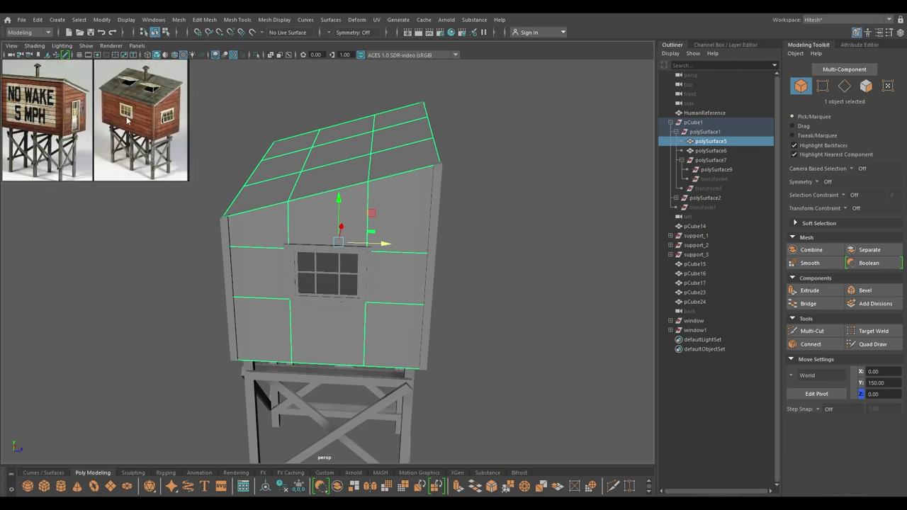
alt+drag(326, 212, 163, 99)
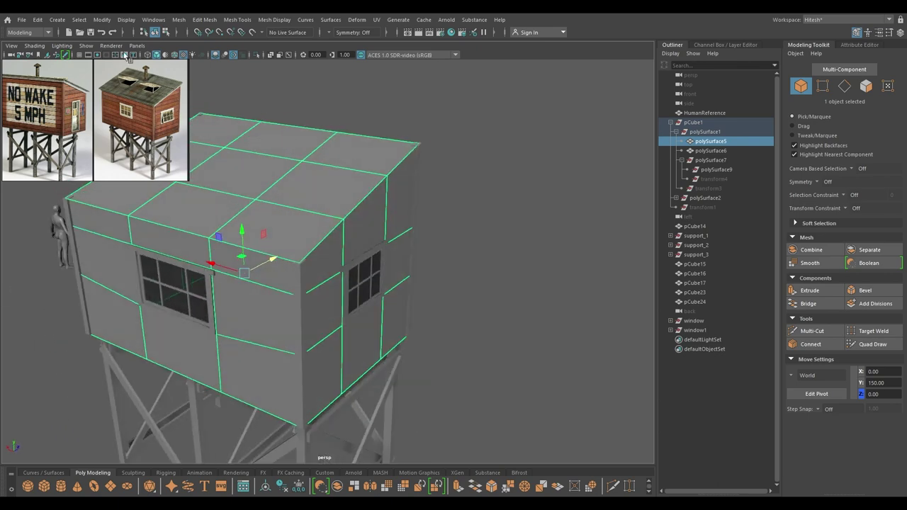
alt+drag(348, 181, 417, 278)
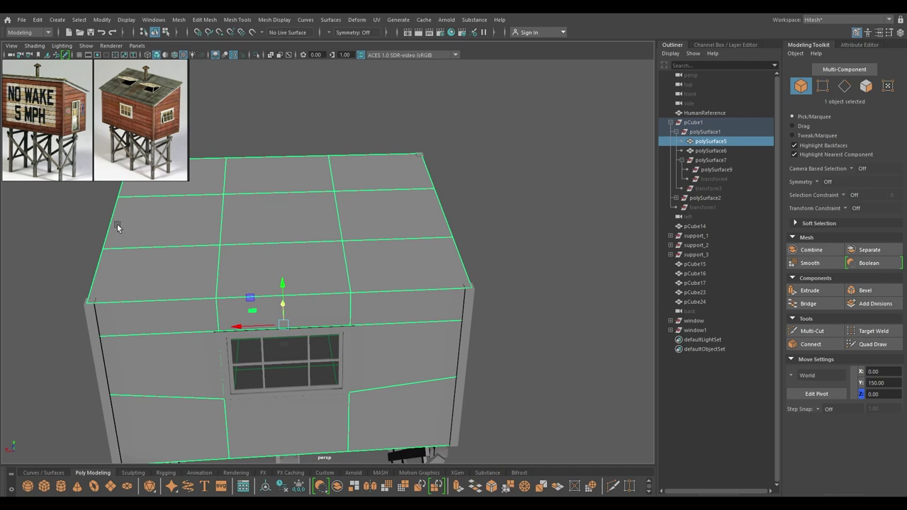
scroll(461, 281, down, 4)
alt+drag(461, 281, 324, 210)
alt+drag(377, 338, 419, 346)
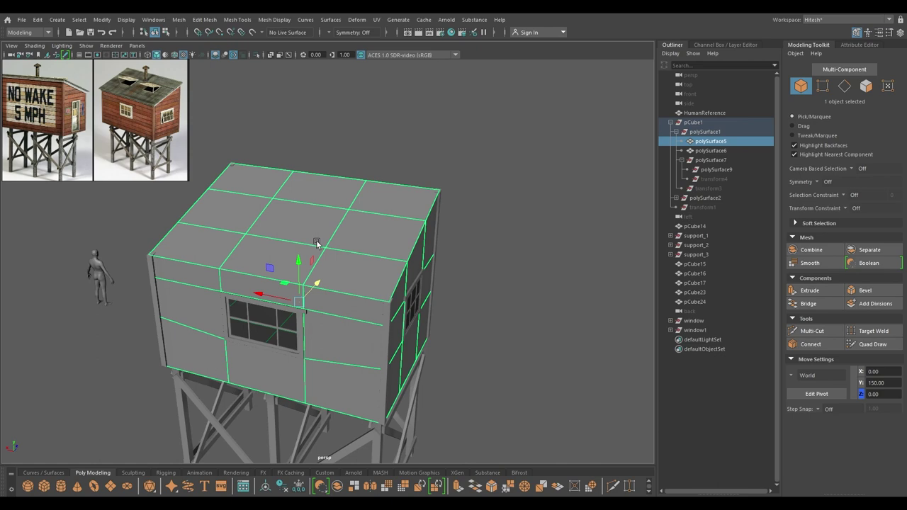
key(w)
alt+drag(516, 266, 498, 239)
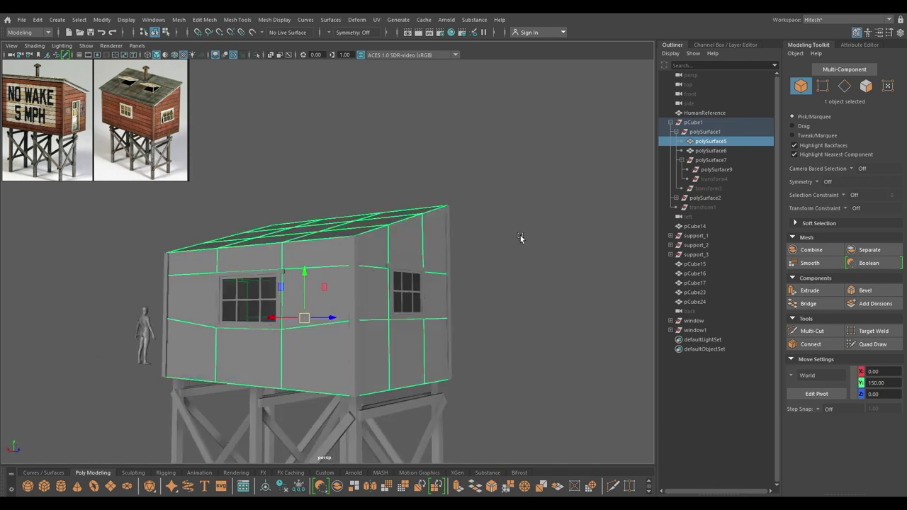
click(557, 231)
alt+drag(557, 232, 545, 310)
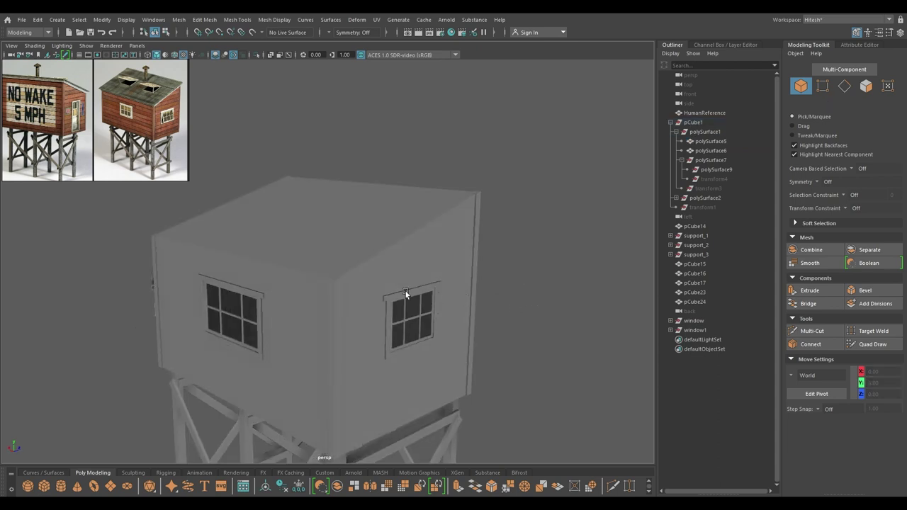
alt+drag(464, 294, 499, 318)
scroll(514, 286, down, 2)
scroll(439, 351, up, 2)
alt+drag(425, 358, 380, 401)
scroll(415, 353, up, 2)
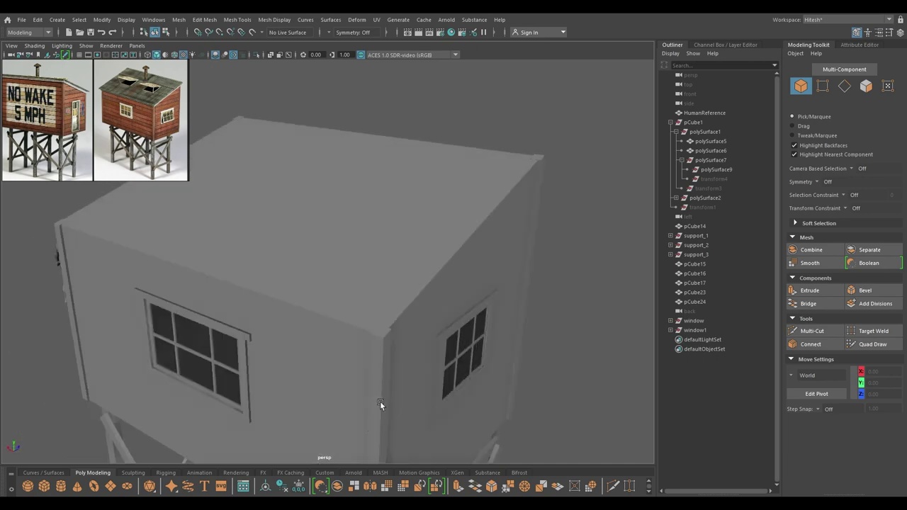
- Select all the roof faces of the cabin body and extract them as a separate piece
click(364, 276)
scroll(365, 276, down, 2)
alt+drag(364, 276, 338, 229)
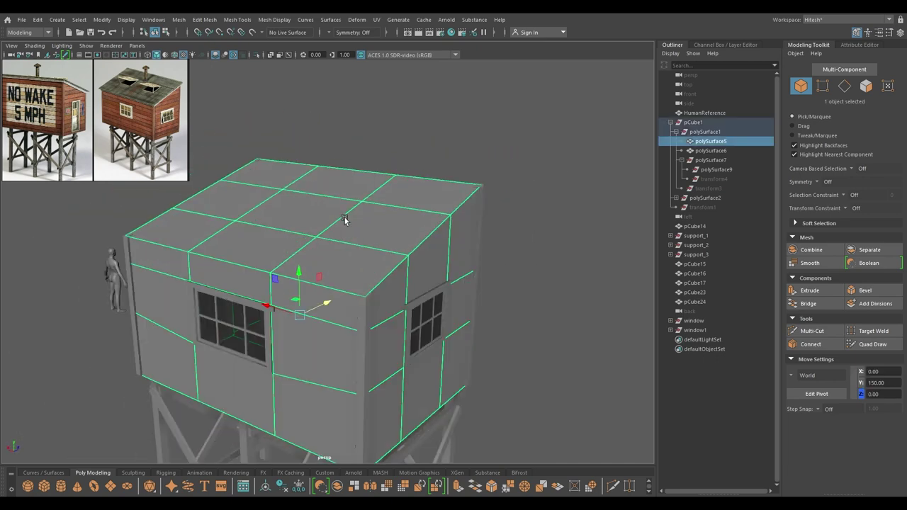
alt+drag(402, 239, 391, 221)
right_drag(421, 134, 419, 160)
click(439, 193)
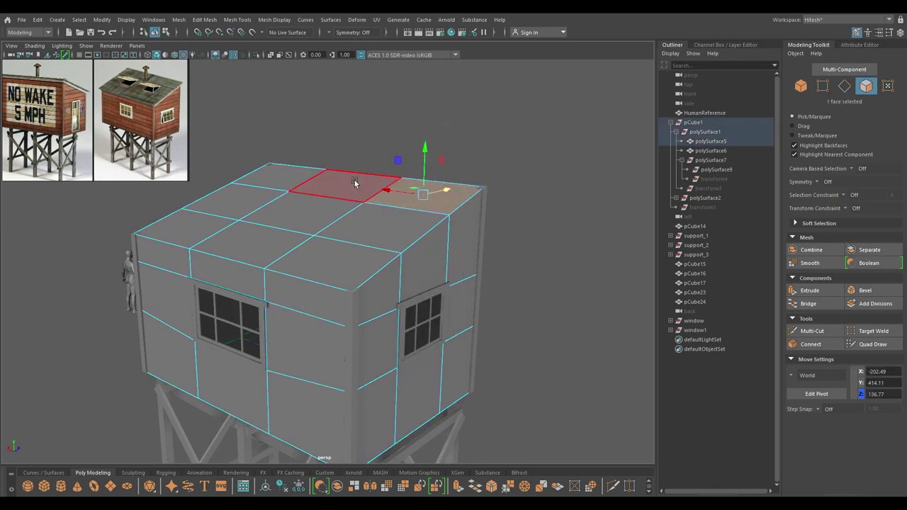
mouse_move(343, 196)
mouse_down()
mouse_move(324, 263)
mouse_move(239, 213)
mouse_up()
mouse_move(415, 209)
alt+mouse_down()
mouse_move(283, 226)
mouse_move(383, 262)
alt+mouse_up()
shift+right_drag(346, 210, 340, 383)
key(w)
- Select the separated roof piece and center its pivot
right_drag(357, 201, 395, 170)
click(395, 228)
alt+drag(395, 230, 383, 199)
click(383, 200)
key(space)
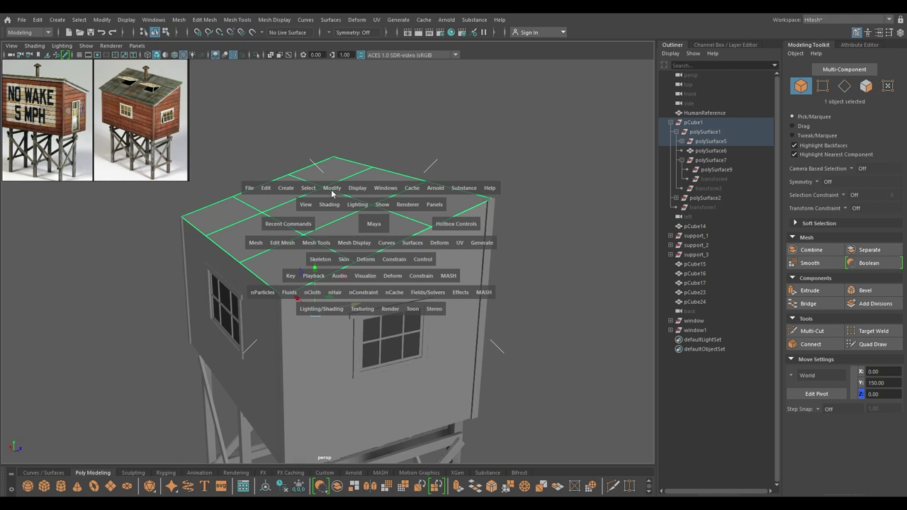
click(334, 192)
click(345, 261)
- Delete all the inner edge loops of the roof piece, leaving one plain face
right_drag(344, 216, 341, 79)
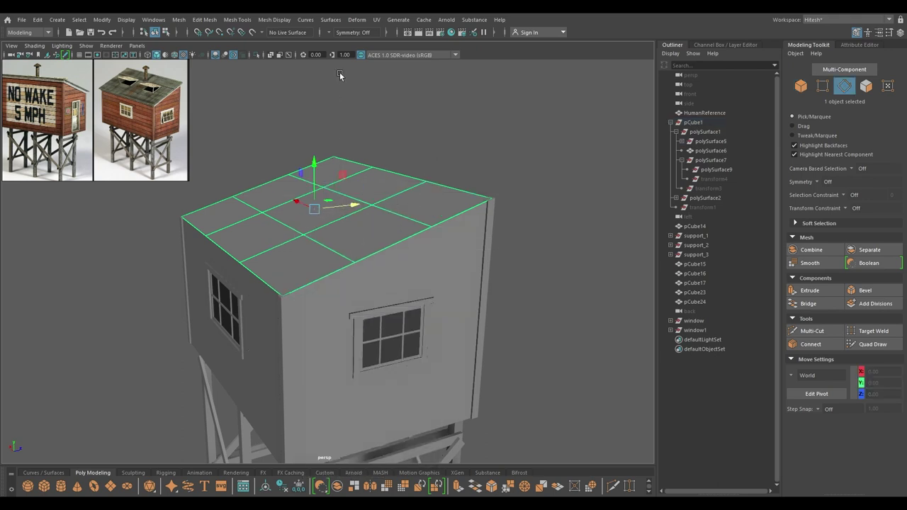
double_click(348, 200)
shift+double_click(298, 221)
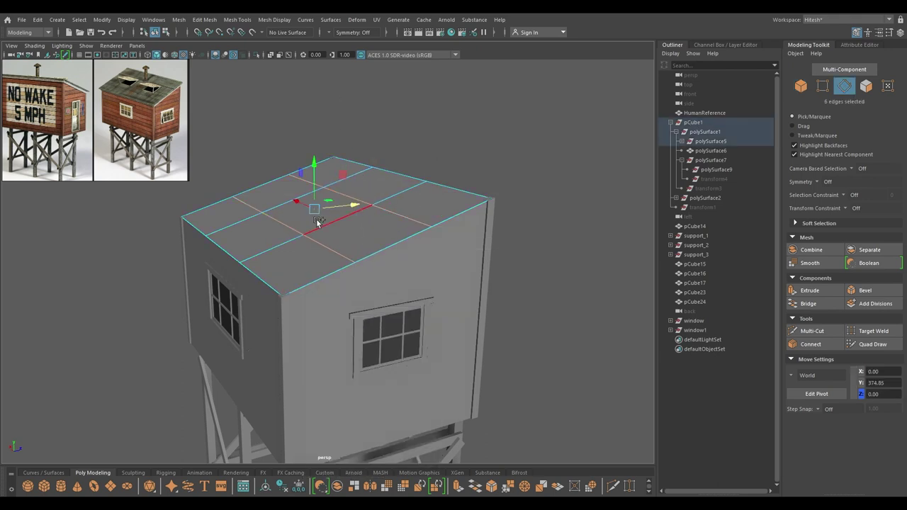
shift+right_drag(240, 223, 189, 234)
right_drag(343, 225, 432, 184)
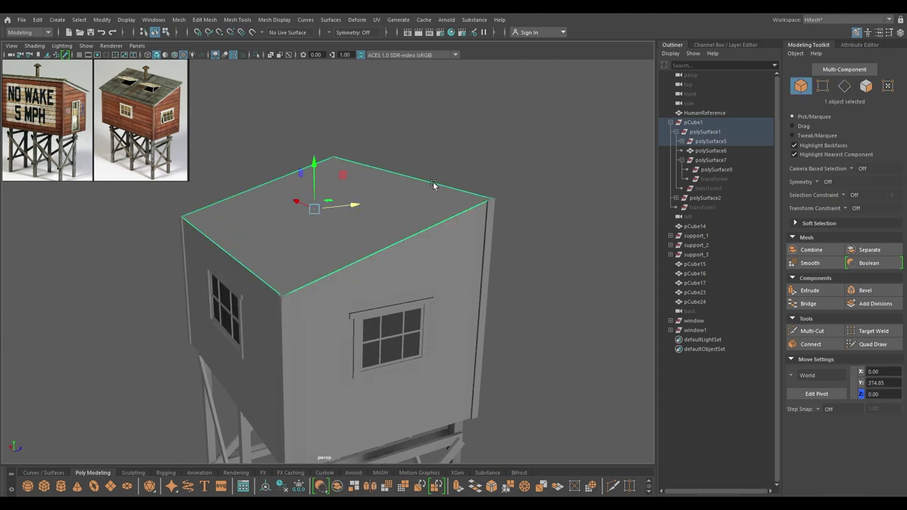
- Extrude the plain roof face with a thickness of 15
key(ctrl+e)
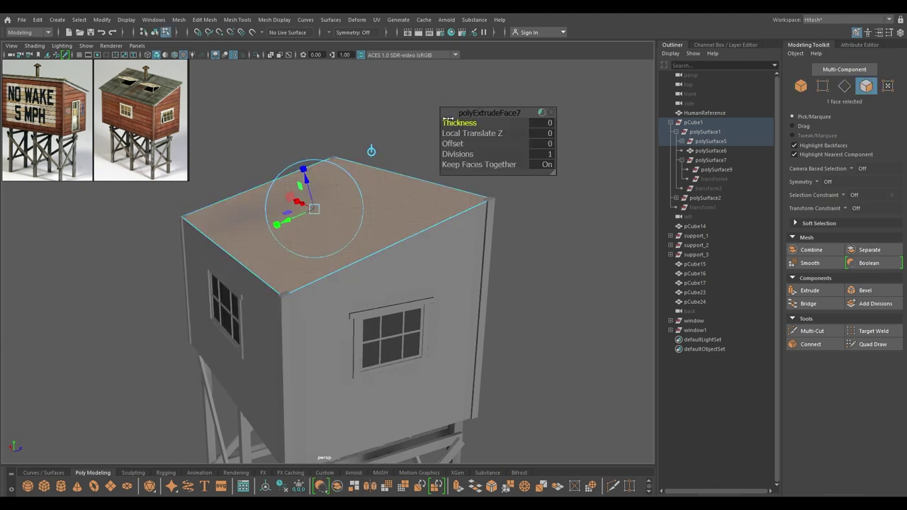
drag(478, 121, 802, 87)
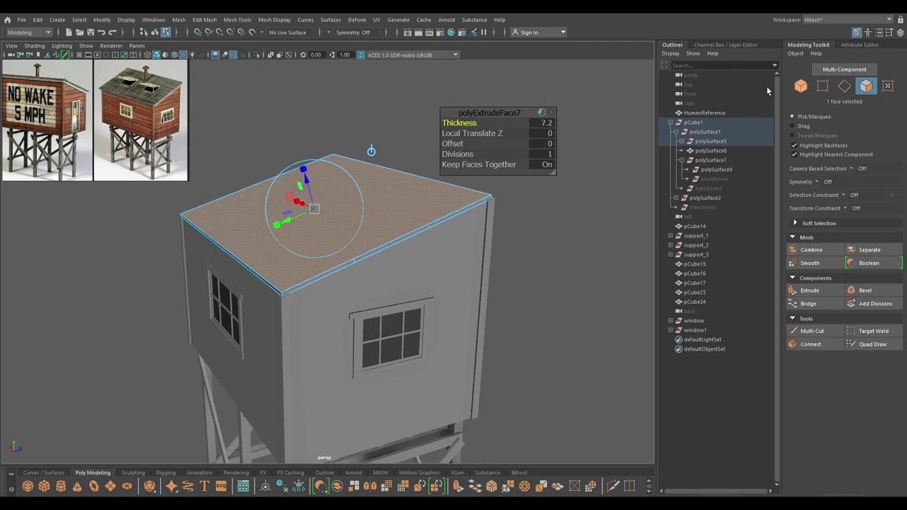
drag(480, 122, 518, 113)
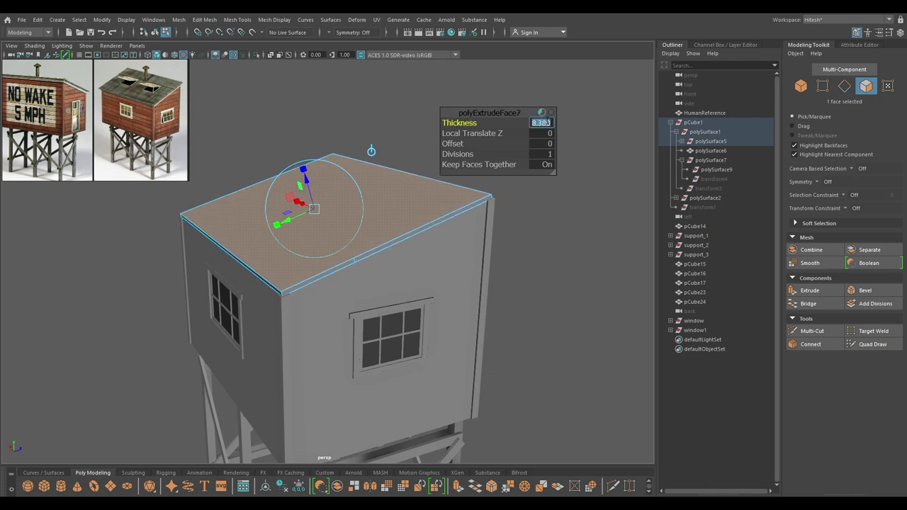
key(Return)
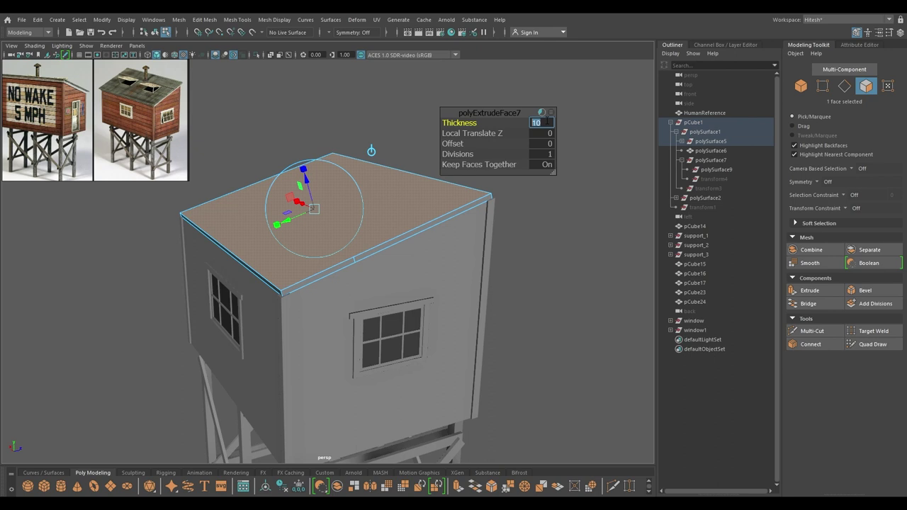
key(Return)
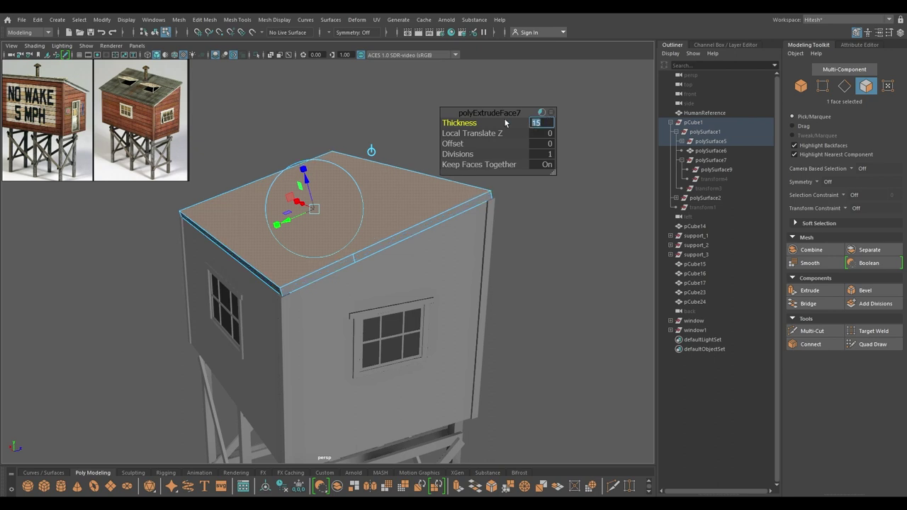
- Set the Move tool's axis orientation to Component and try a slight uniform scale on the roof slab
key(w)
right_drag(434, 133, 511, 127)
ctrl+shift+right_drag(358, 152, 390, 140)
key(r)
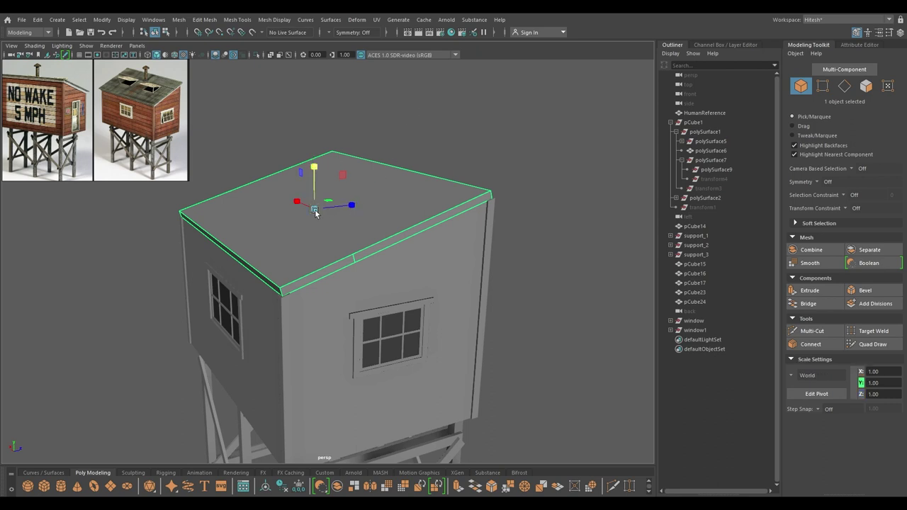
drag(316, 212, 319, 211)
key(w)
click(521, 191)
alt+drag(481, 227, 483, 202)
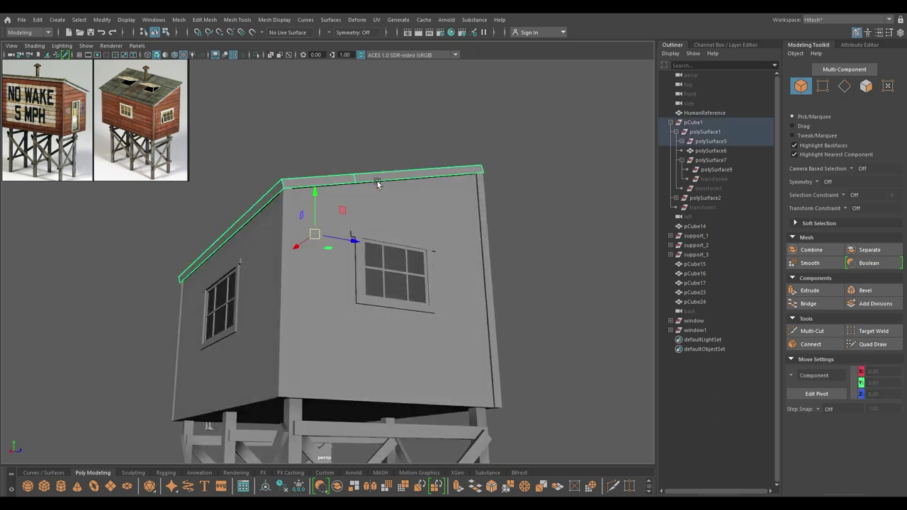
- Examine how the roof slab sits on the cabin walls in the side view and from several perspective angles
click(378, 178)
key(space)
drag(377, 183, 413, 183)
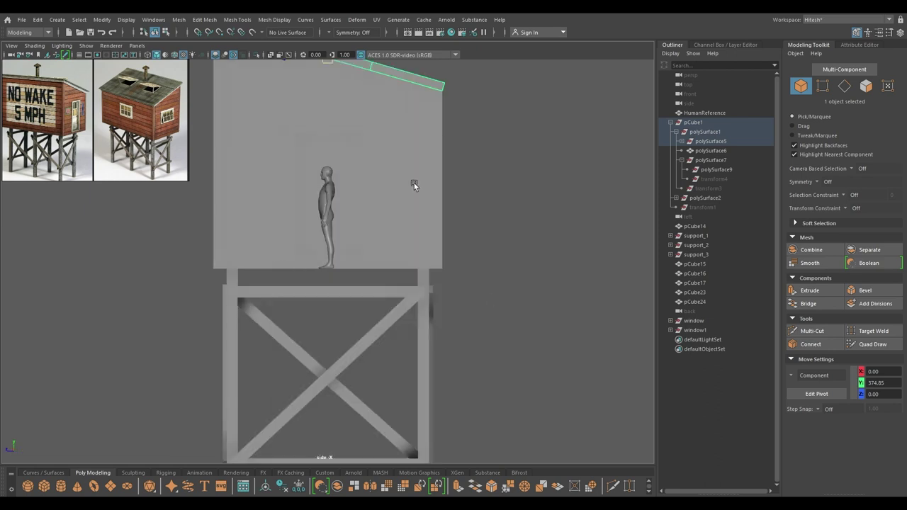
key(f)
alt+middle_drag(326, 344, 415, 261)
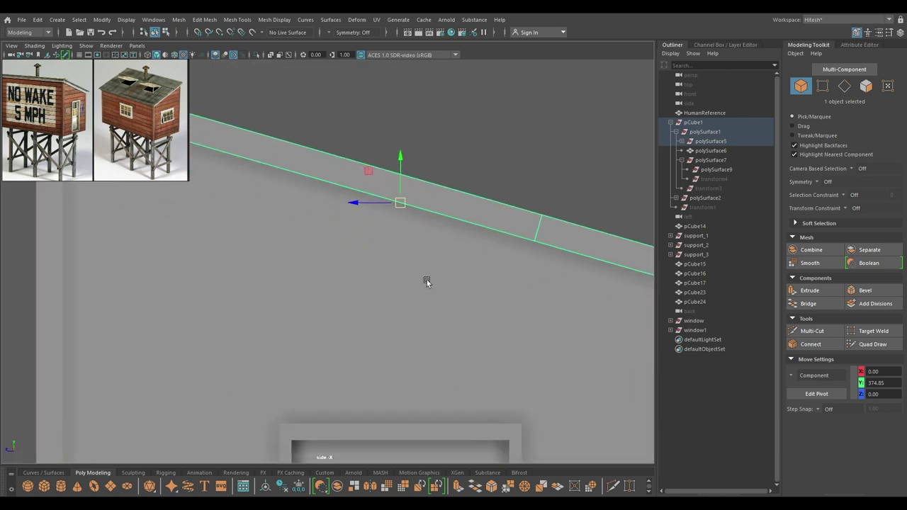
key(4)
key(5)
key(space)
drag(427, 274, 396, 122)
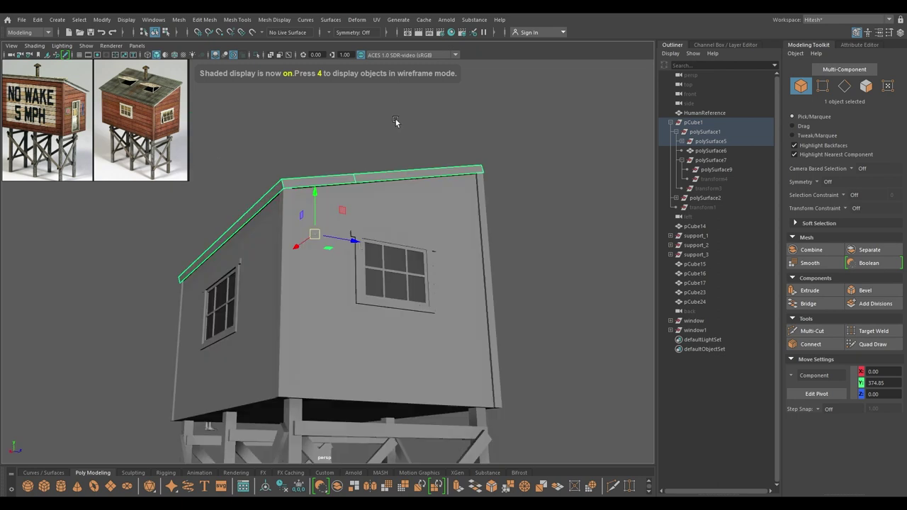
key(6)
click(385, 140)
mouse_move(372, 162)
alt+mouse_down()
mouse_move(364, 214)
mouse_move(348, 243)
mouse_move(309, 264)
alt+mouse_up()
alt+drag(282, 136, 299, 174)
alt+middle_drag(299, 174, 306, 139)
alt+drag(268, 163, 238, 116)
alt+drag(371, 302, 355, 267)
click(349, 228)
right_drag(349, 228, 396, 215)
mouse_move(496, 248)
alt+mouse_down()
mouse_move(490, 226)
mouse_move(501, 242)
alt+mouse_up()
- Delete the leftover edge halfway along the roof slab's sloped side
right_drag(412, 219, 400, 138)
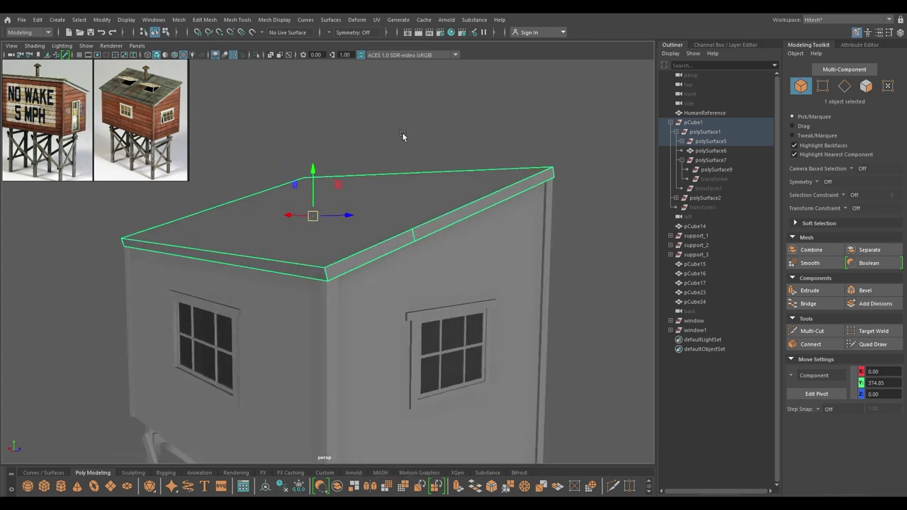
alt+drag(381, 168, 383, 200)
click(417, 281)
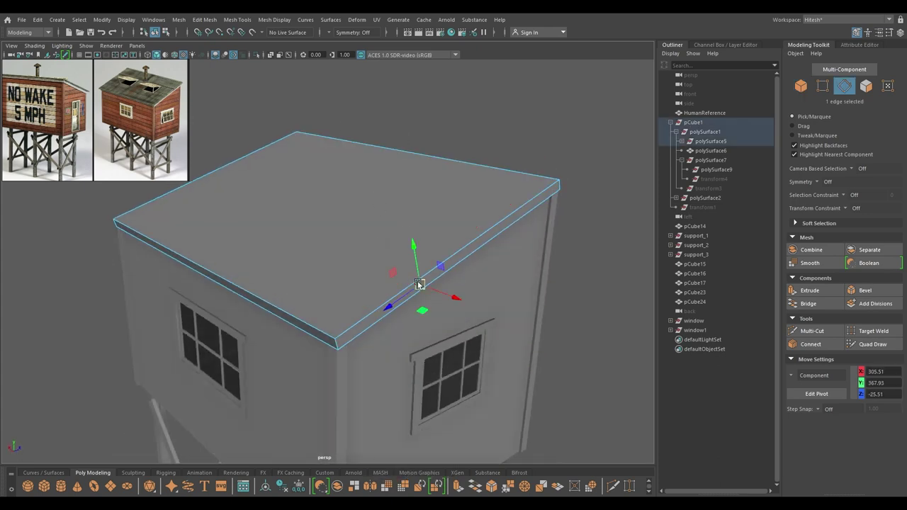
alt+drag(288, 324, 414, 308)
shift+right_drag(275, 207, 233, 218)
- Split the roof slab's top face off as a separate piece and set the move axis orientation back to World
mouse_move(452, 273)
alt+mouse_down()
mouse_move(445, 250)
mouse_move(324, 290)
mouse_move(308, 243)
alt+mouse_up()
key(4)
key(6)
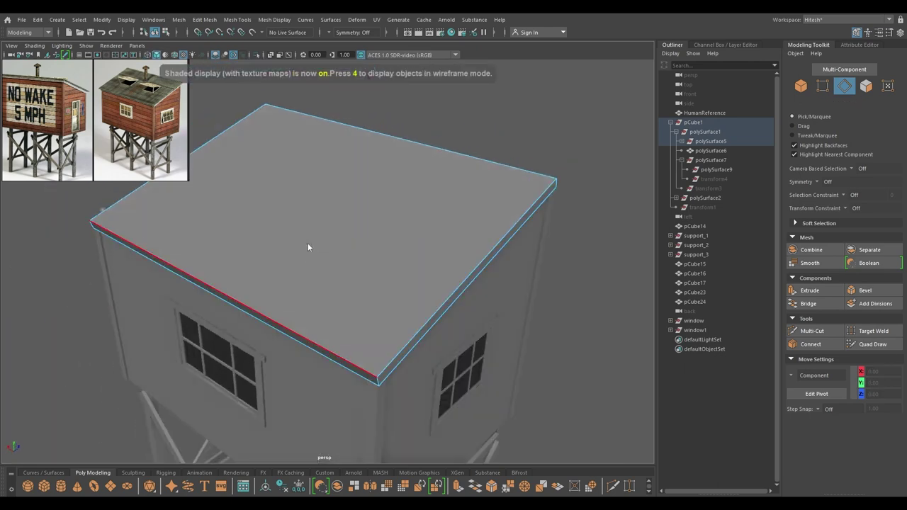
right_drag(307, 243, 312, 263)
drag(314, 252, 329, 214)
ctrl+shift+right_drag(327, 213, 220, 211)
shift+right_drag(275, 201, 263, 373)
- Select the separated top roof face as an object and center its pivot
key(w)
right_drag(321, 214, 363, 202)
click(293, 216)
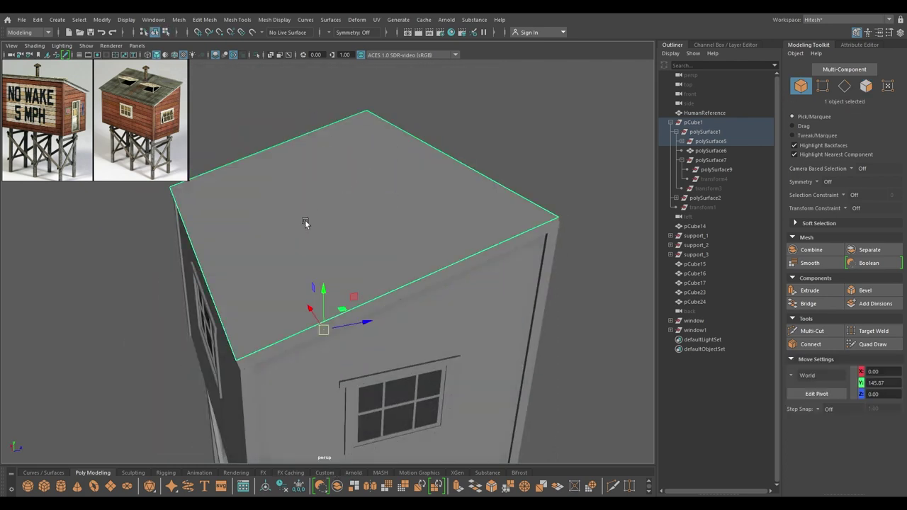
key(space)
click(271, 188)
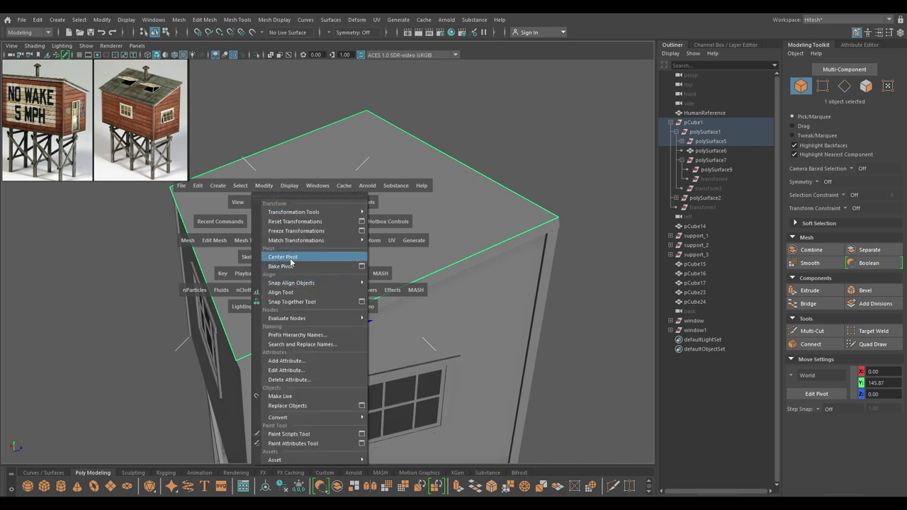
click(289, 257)
alt+middle_drag(384, 220, 449, 192)
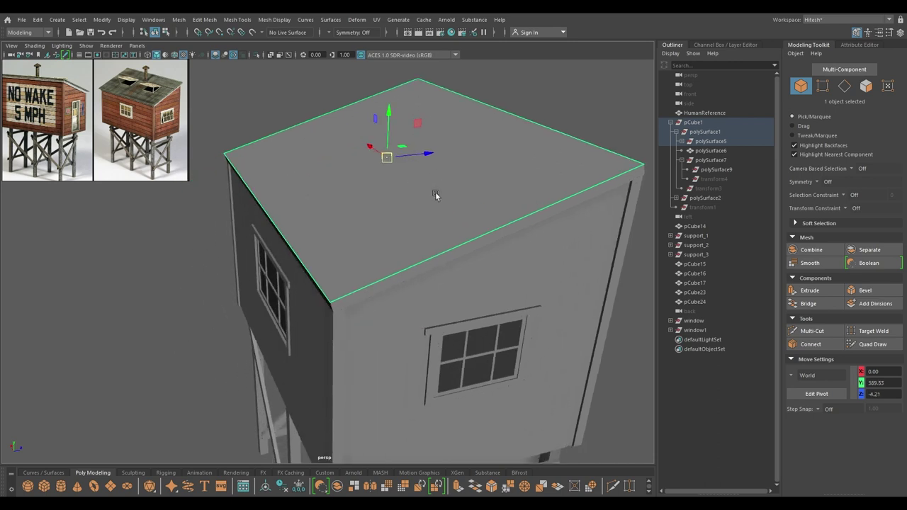
- Extrude the roof face's four border edges outward and lower them to form a sloped overhang around the roof
right_drag(429, 195, 430, 168)
double_click(445, 246)
key(r)
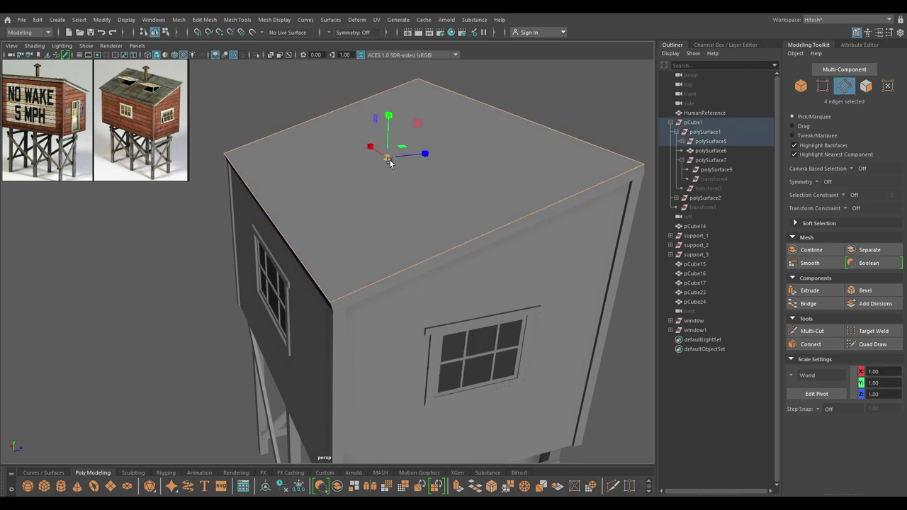
drag(385, 159, 397, 157)
key(w)
drag(388, 113, 388, 118)
alt+drag(346, 165, 423, 222)
- Select the four upper rim edges where the flat roof meets the overhang and bevel them narrowly
click(414, 229)
shift+click(327, 244)
shift+click(265, 167)
shift+click(591, 136)
alt+drag(561, 179, 520, 183)
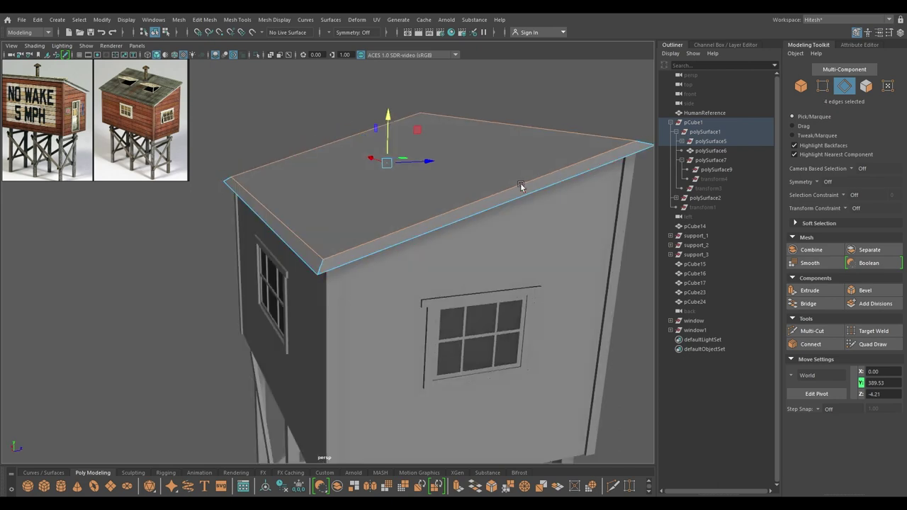
shift+click(323, 265)
alt+drag(377, 261, 283, 231)
alt+drag(378, 219, 592, 238)
key(ctrl+z)
alt+drag(487, 236, 312, 239)
shift+right_drag(348, 248, 386, 245)
drag(455, 123, 537, 137)
alt+drag(434, 188, 384, 176)
- Raise the whole roof cover slightly, to a height of about 390.25
key(w)
right_drag(385, 177, 450, 134)
scroll(421, 187, down, 1)
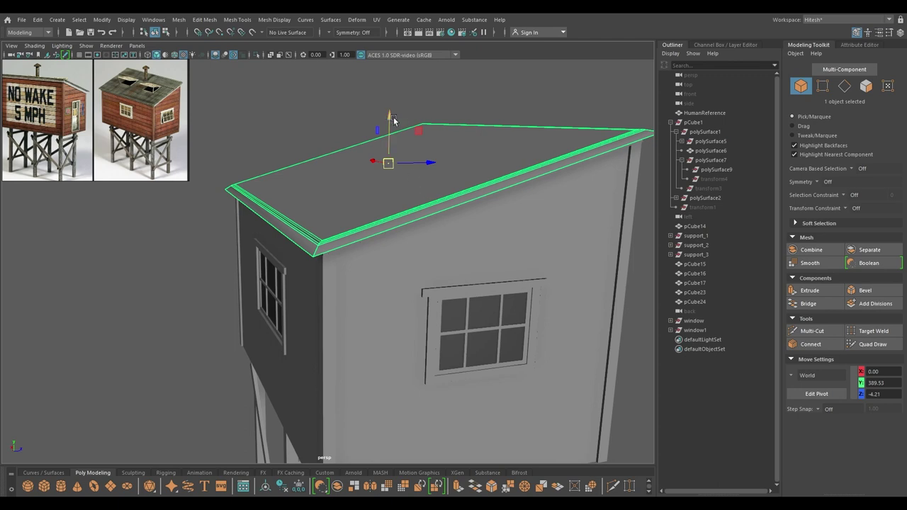
drag(391, 117, 391, 117)
click(320, 121)
- Inspect the roof cover from several angles and compare it with the enlarged roof in the reference photos
alt+drag(371, 171, 402, 173)
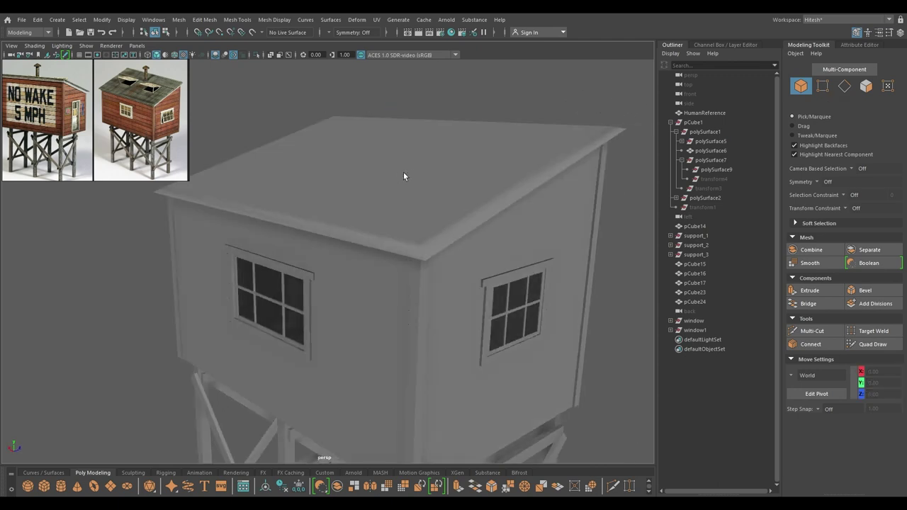
click(434, 229)
alt+drag(435, 230, 336, 166)
scroll(115, 100, up, 4)
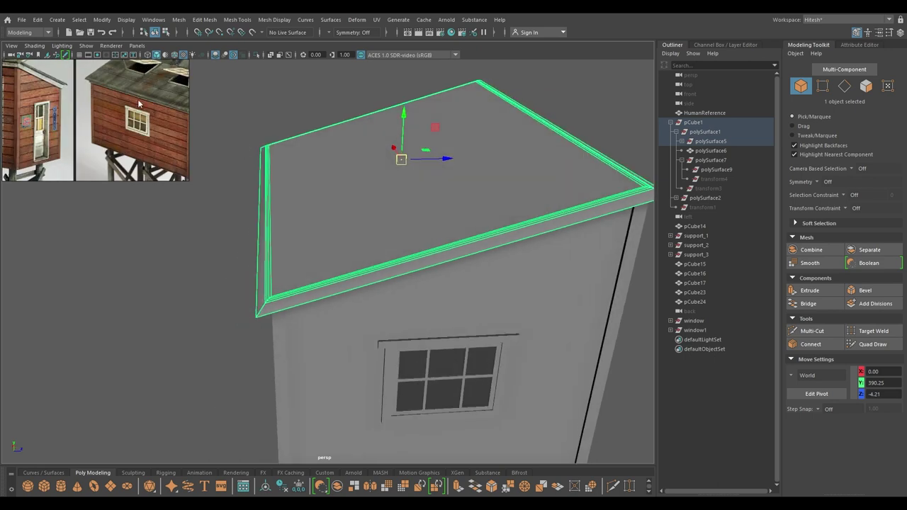
scroll(131, 103, up, 3)
middle_drag(131, 103, 0, 212)
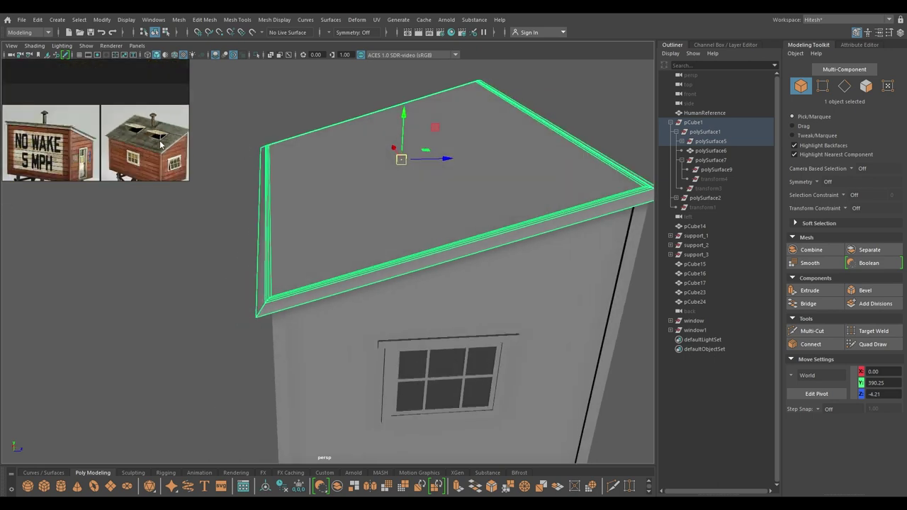
- Connect the roof's edges with 5 segments to add evenly spaced dividing lines across the slope
alt+drag(556, 199, 629, 172)
key(F10)
click(518, 189)
shift+right_drag(517, 185, 523, 348)
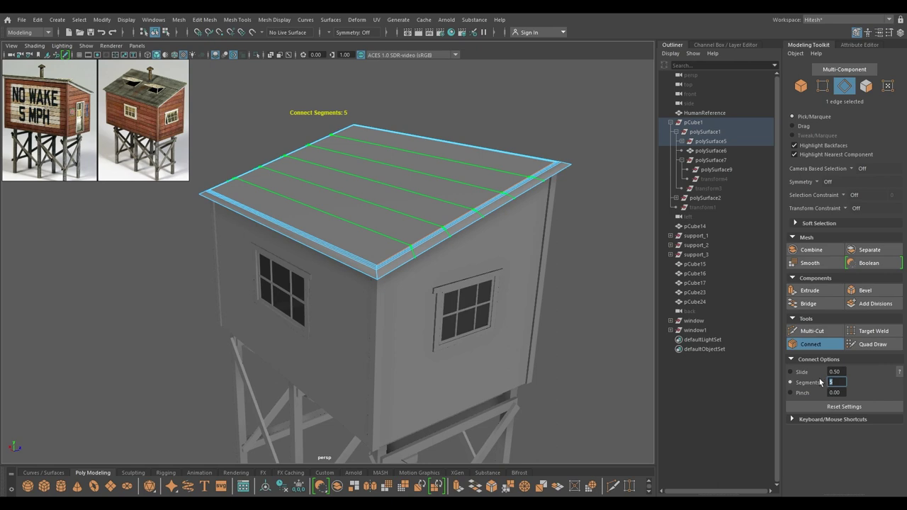
alt+drag(542, 346, 472, 317)
key(w)
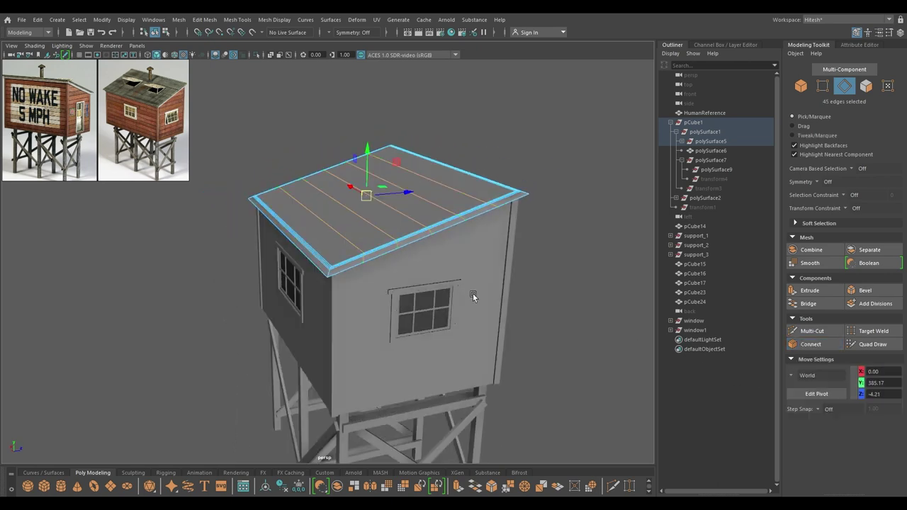
- Bevel the five dividing edge loops on the roof with a fraction of 0.04
shift+right_drag(408, 193, 449, 246)
alt+drag(449, 247, 401, 241)
alt+right_drag(401, 241, 405, 272)
drag(445, 125, 423, 125)
alt+drag(383, 252, 331, 281)
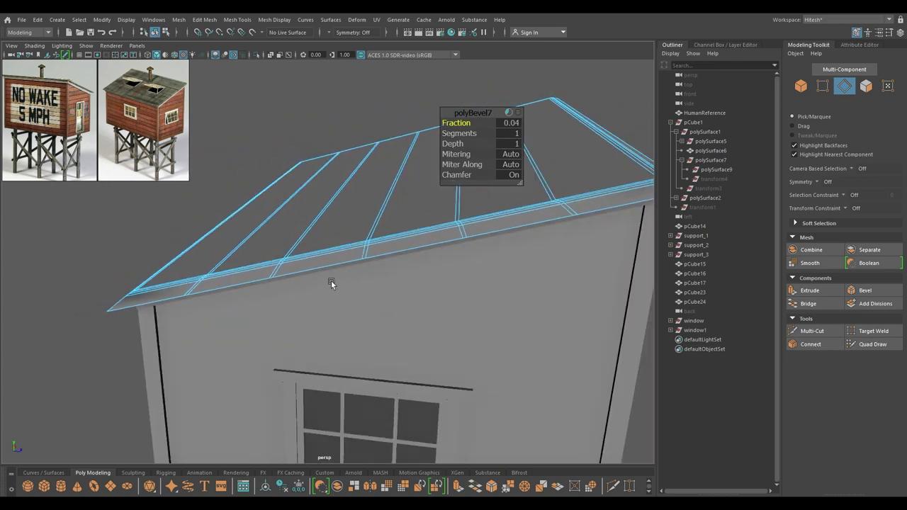
key(ctrl+z)
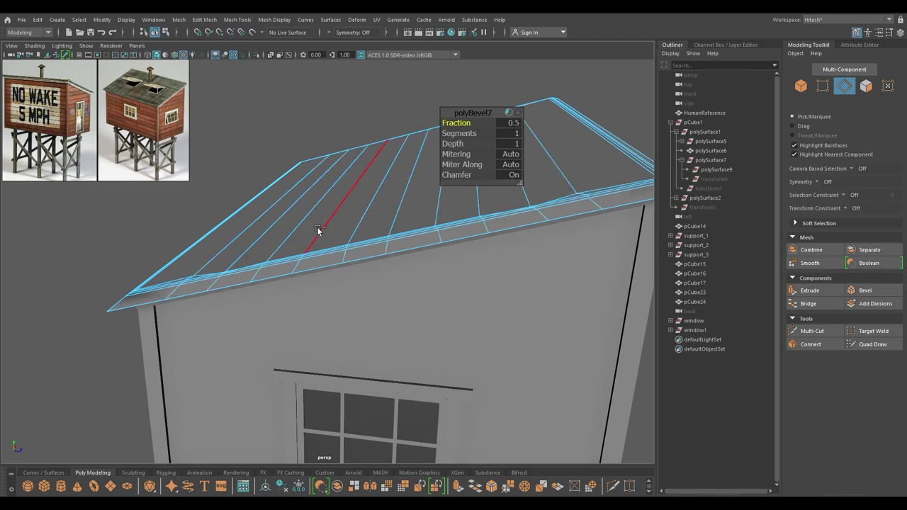
key(ctrl+y)
key(w)
- Select the full loop of narrow faces along the beveled line nearest the roof's low end
alt+drag(324, 227, 376, 225)
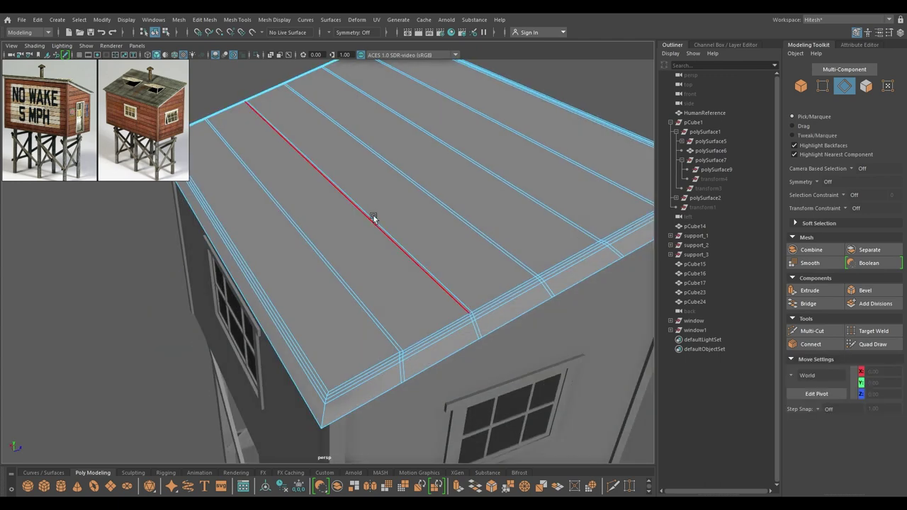
right_drag(350, 186, 349, 210)
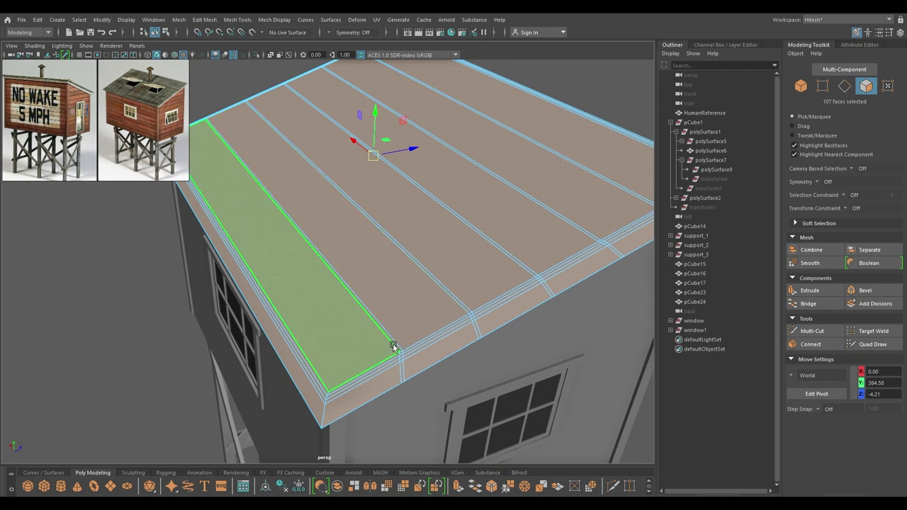
alt+right_drag(404, 345, 407, 433)
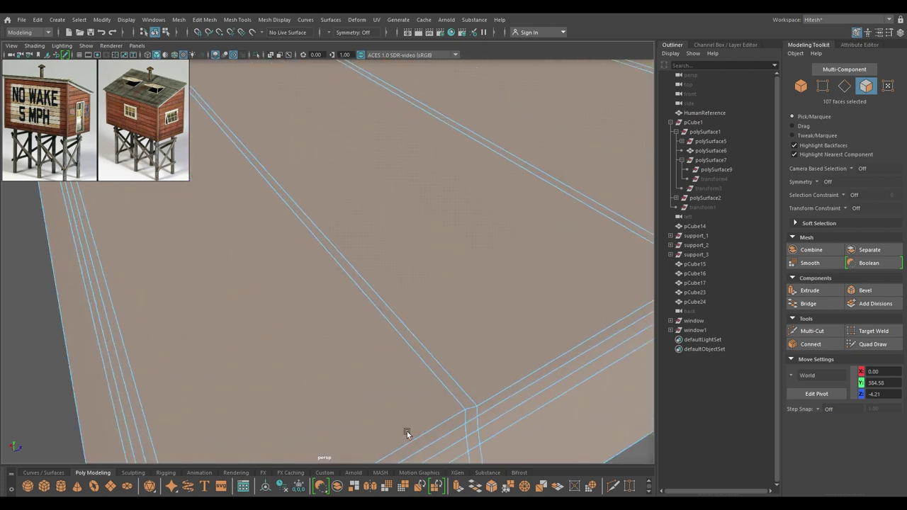
click(474, 409)
shift+double_click(461, 392)
right_drag(458, 390, 499, 489)
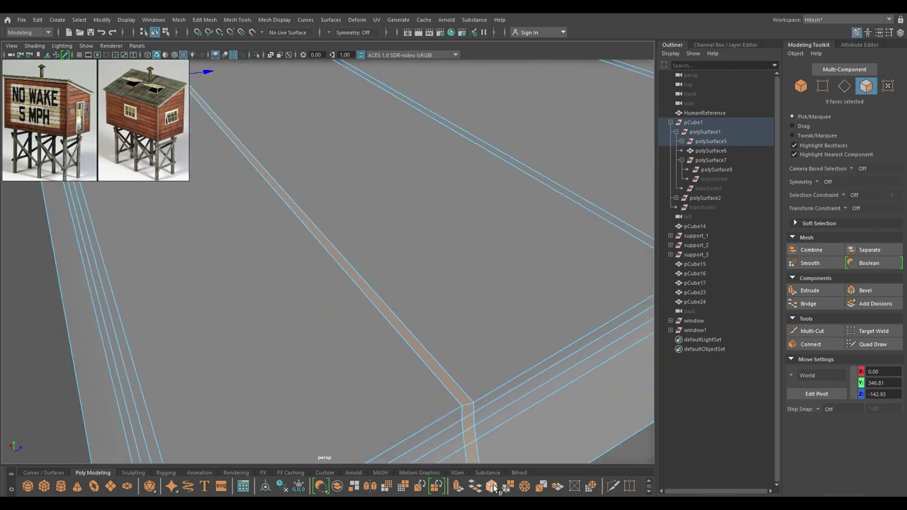
- Add the face loops of the other four narrow roof strips to the selection
alt+middle_drag(500, 337, 274, 299)
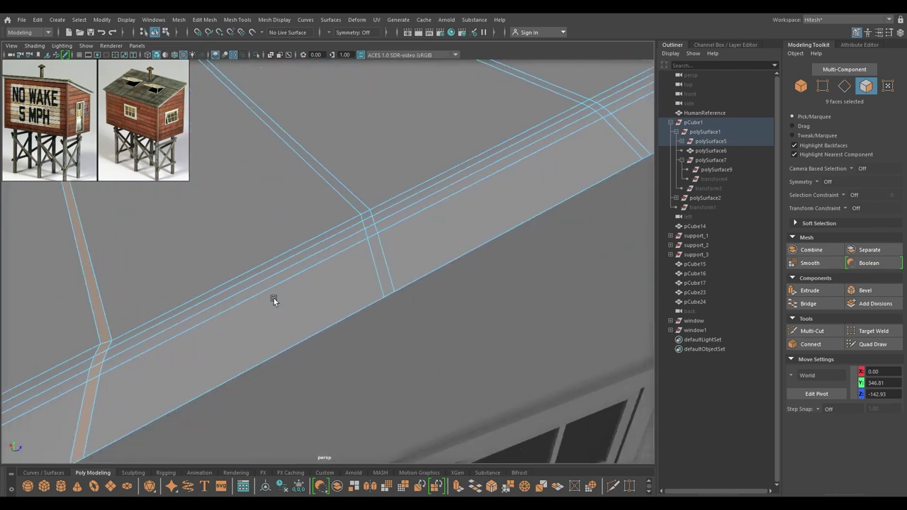
shift+double_click(369, 224)
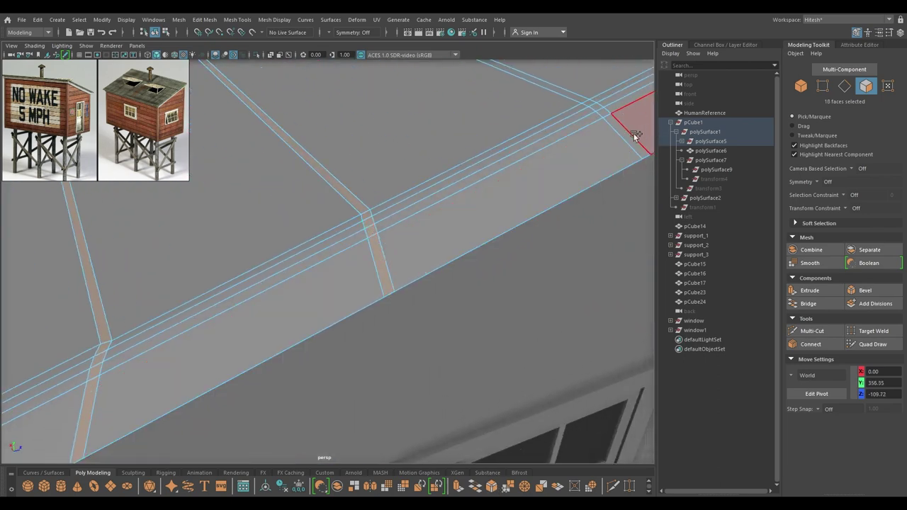
shift+double_click(603, 114)
alt+middle_drag(601, 116, 433, 220)
alt+drag(433, 220, 351, 251)
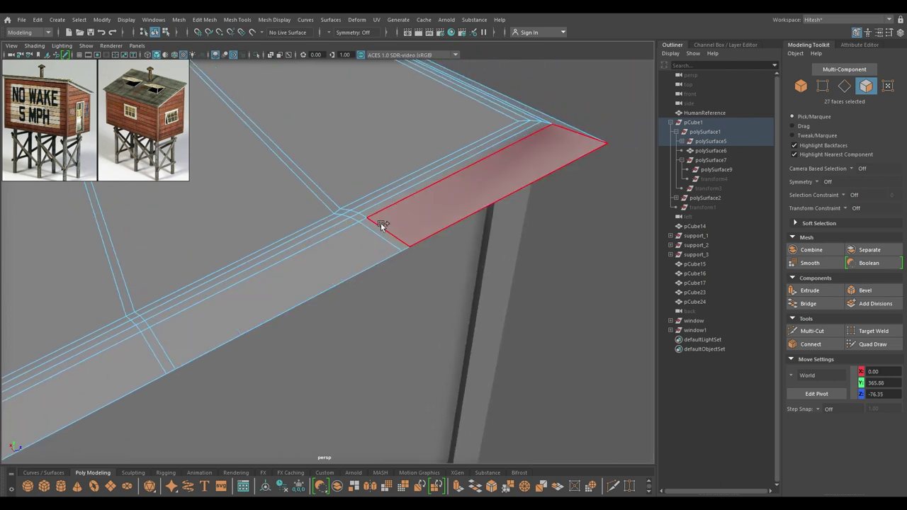
shift+click(373, 224)
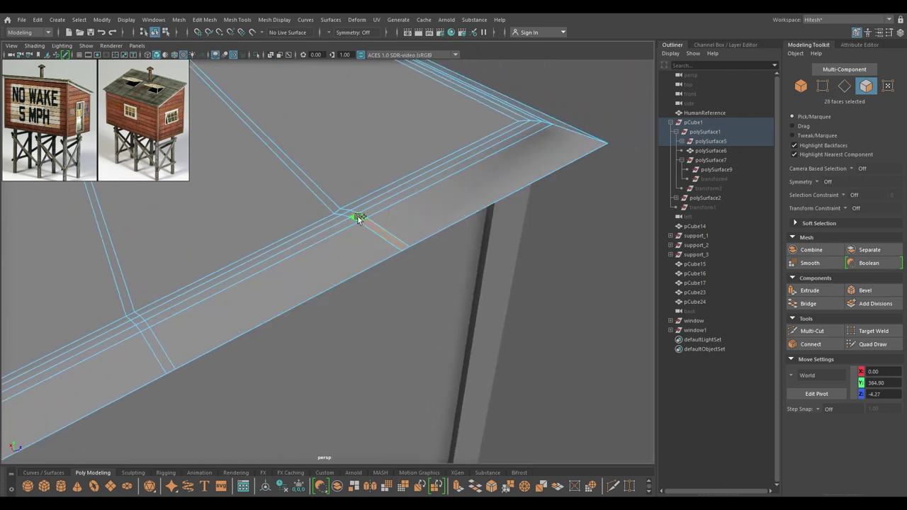
shift+double_click(142, 326)
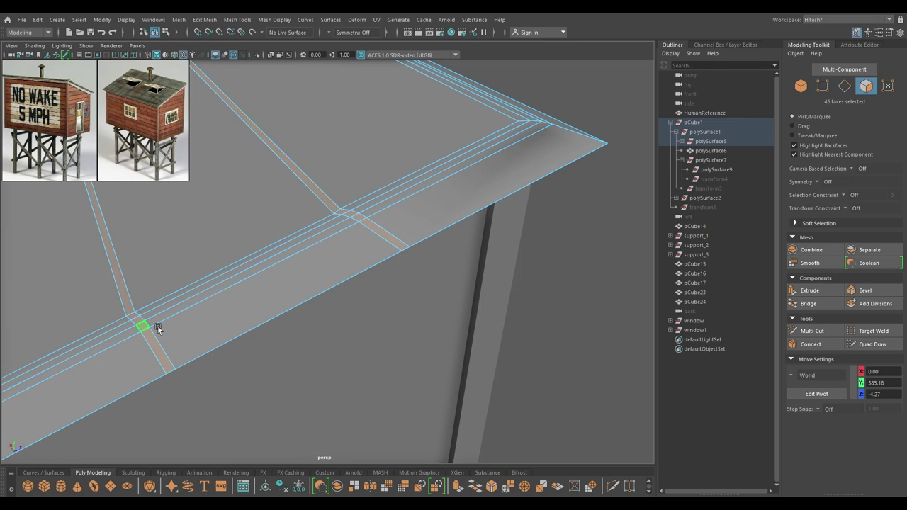
- Extrude the selected roof strip faces with a thickness of 0.62 and an offset of 0.23
alt+middle_drag(147, 325, 296, 310)
scroll(297, 309, down, 5)
alt+drag(361, 253, 371, 317)
key(ctrl+e)
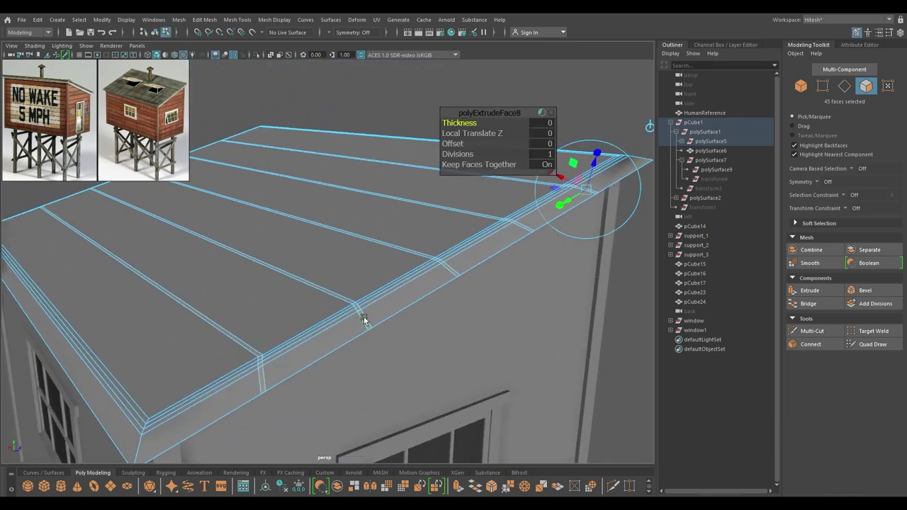
alt+middle_drag(298, 337, 357, 237)
scroll(414, 194, up, 8)
drag(458, 122, 477, 122)
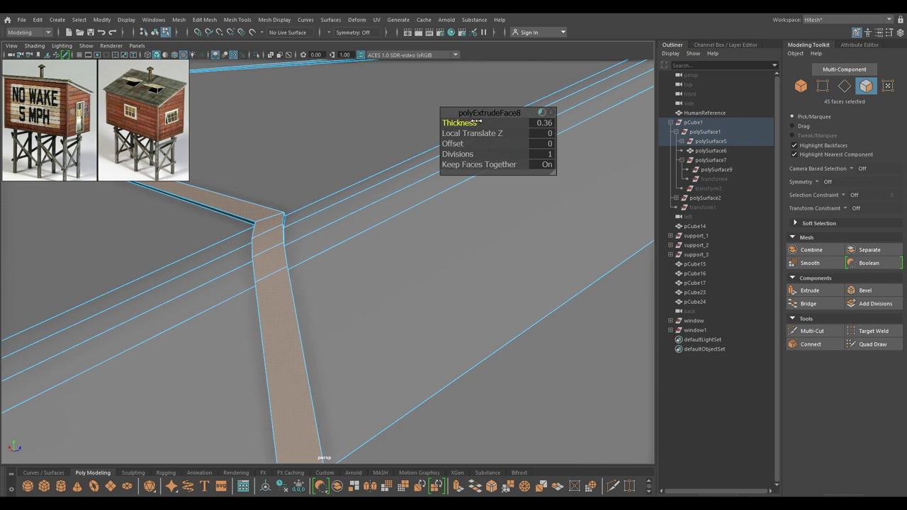
scroll(378, 364, down, 6)
alt+drag(379, 364, 327, 326)
scroll(349, 357, up, 3)
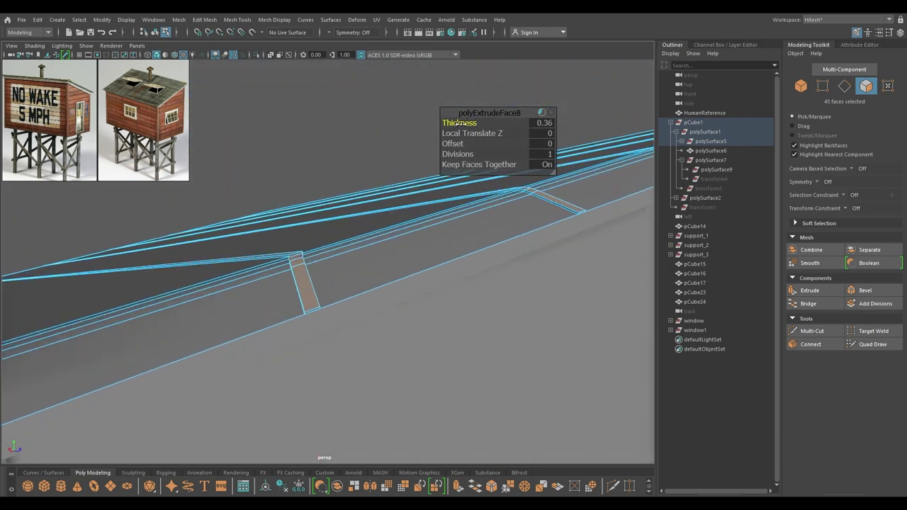
drag(460, 121, 458, 146)
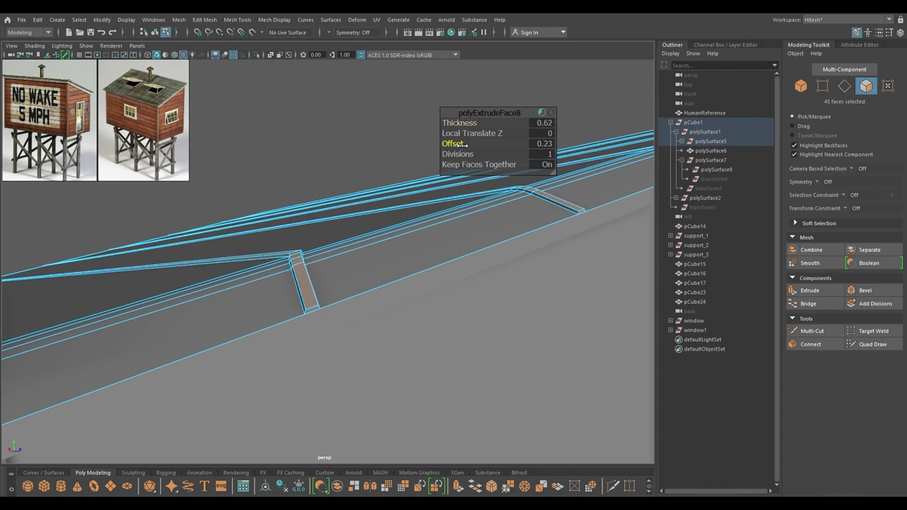
- Select the small end faces of all five raised strips along one sloping side of the roof
key(w)
right_click(300, 259)
click(301, 255)
click(313, 307)
right_click(310, 307)
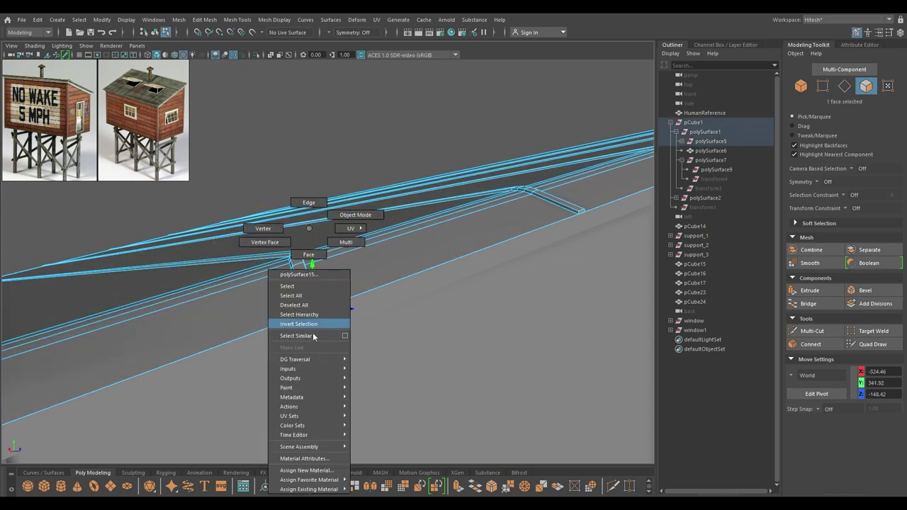
click(310, 334)
alt+drag(460, 335, 355, 258)
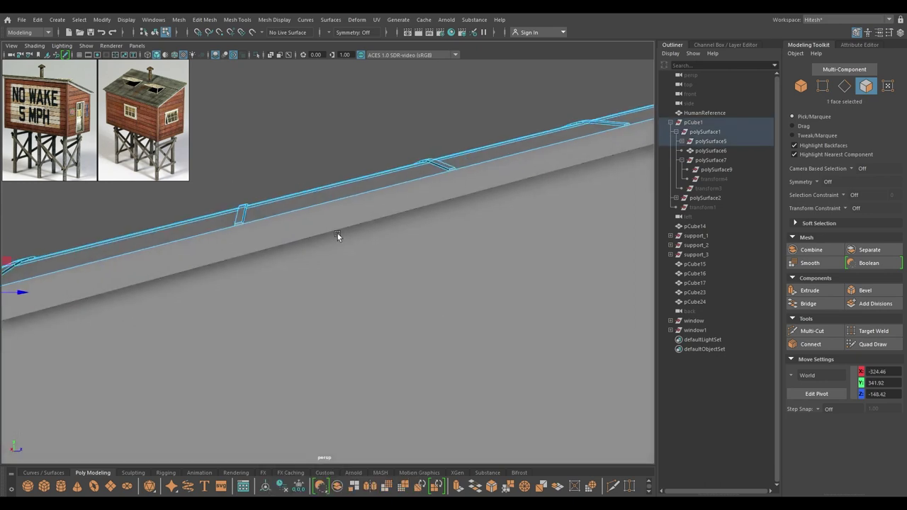
shift+click(245, 224)
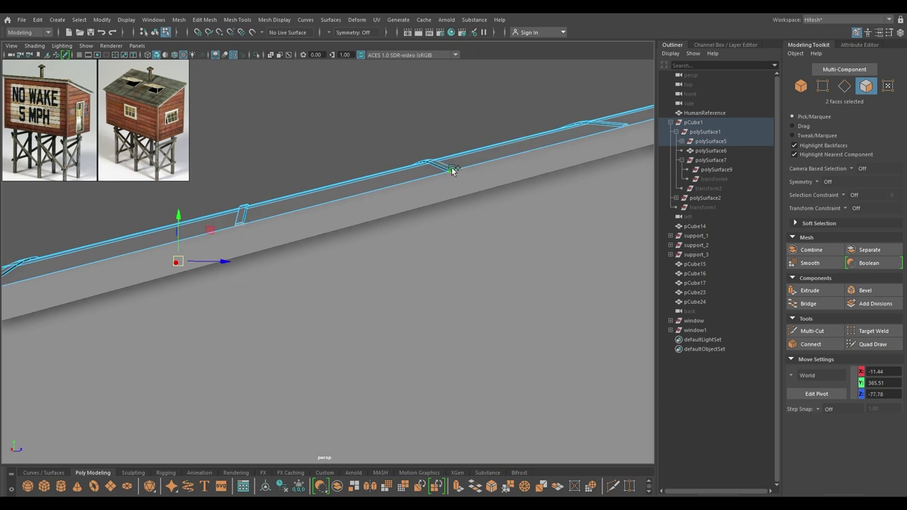
shift+click(453, 170)
alt+middle_drag(467, 200, 315, 230)
shift+click(412, 167)
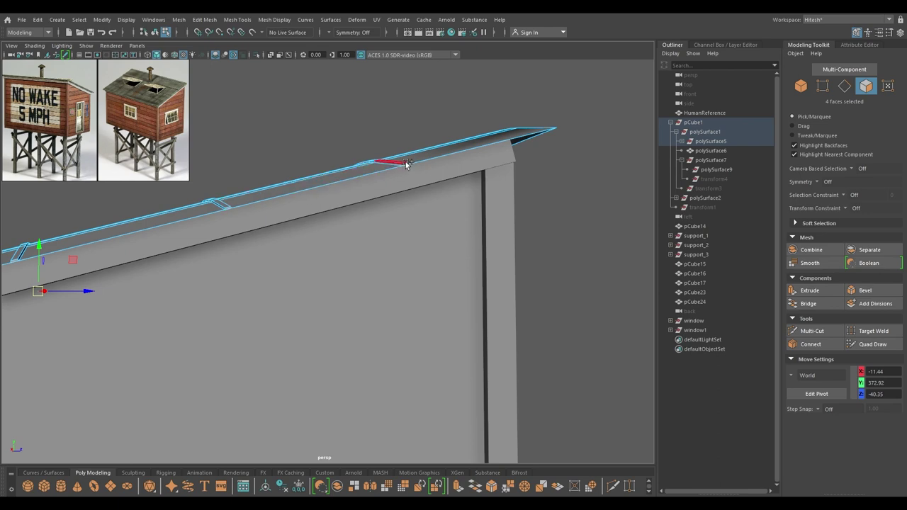
shift+click(408, 166)
- Add the five strips' end faces on the roof's opposite sloping side to the selection, and return to object selection
alt+drag(403, 344, 156, 276)
alt+drag(376, 302, 429, 328)
alt+right_drag(429, 328, 375, 330)
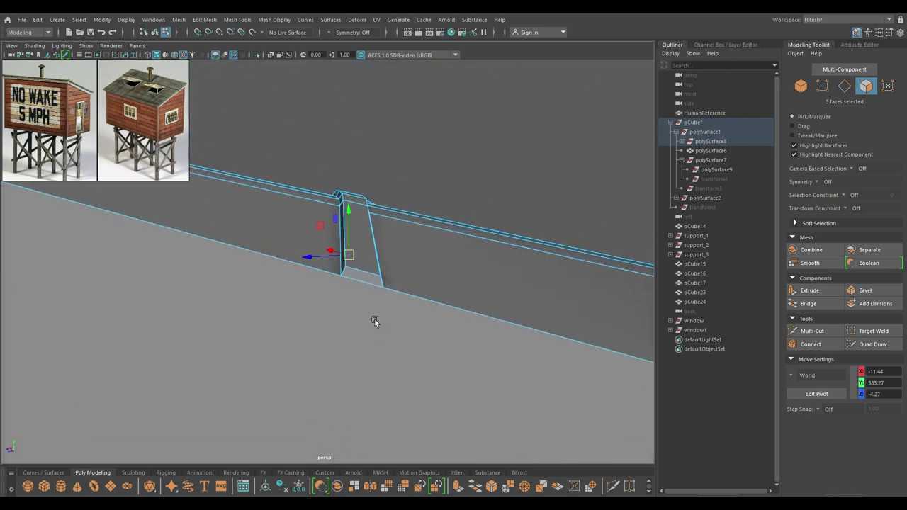
shift+click(360, 283)
alt+drag(267, 290, 346, 304)
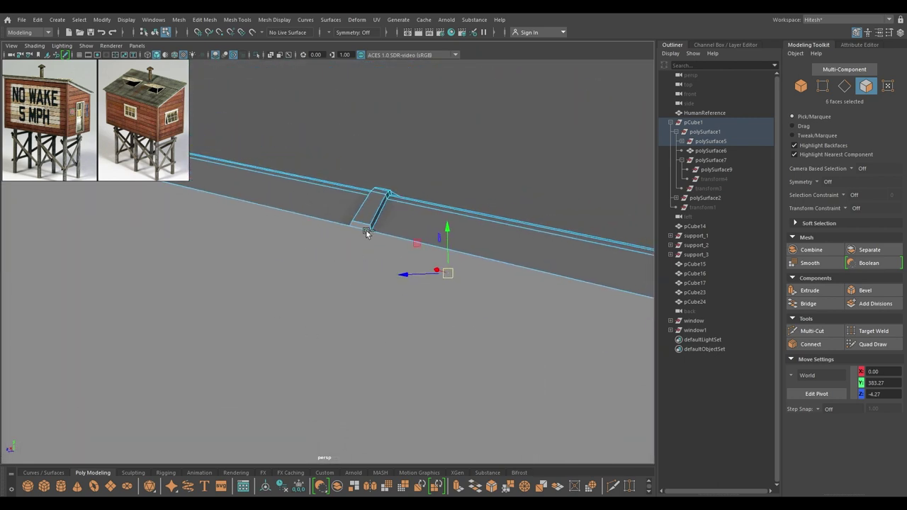
alt+drag(342, 242, 478, 319)
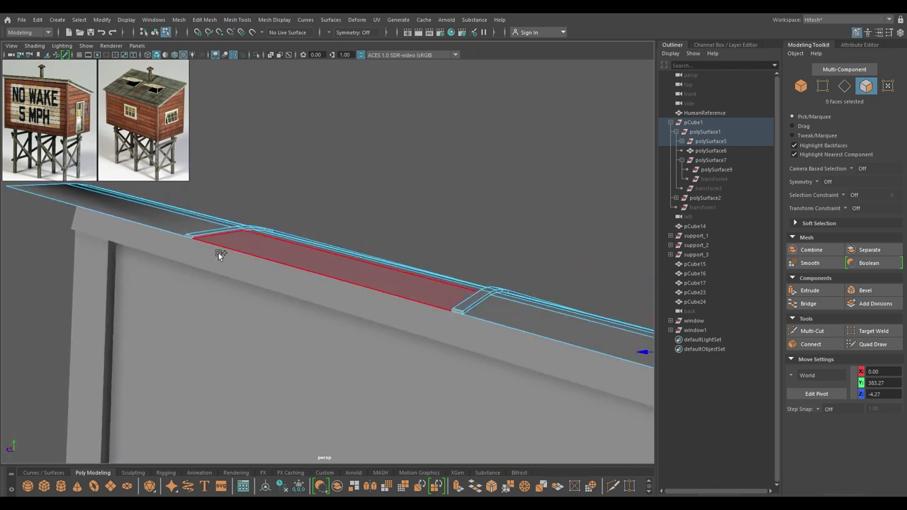
shift+click(191, 237)
scroll(486, 339, down, 5)
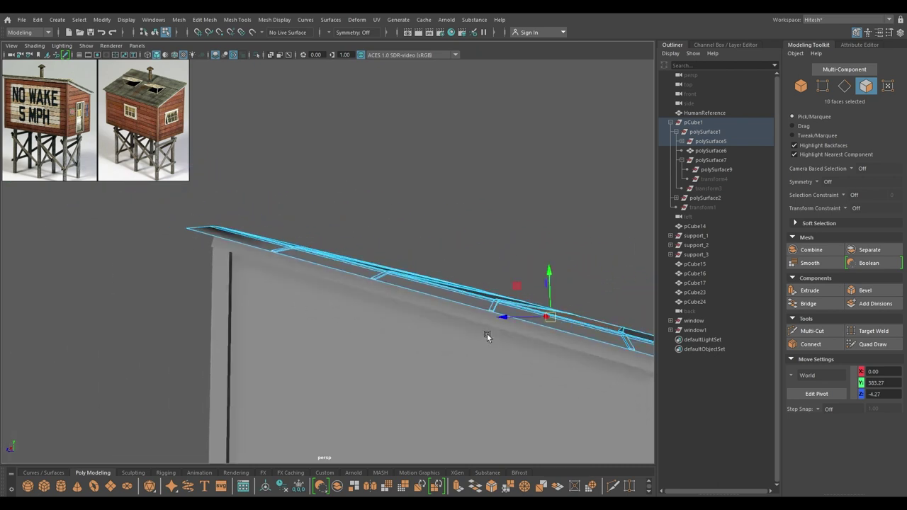
alt+drag(486, 339, 239, 285)
right_drag(248, 257, 348, 189)
- Inspect the roof and its raised seam strips from several sides, with and without the roof selected
scroll(446, 330, down, 5)
alt+drag(446, 330, 295, 322)
scroll(284, 327, up, 4)
click(259, 364)
alt+drag(273, 404, 231, 288)
scroll(292, 307, up, 3)
alt+drag(291, 307, 304, 305)
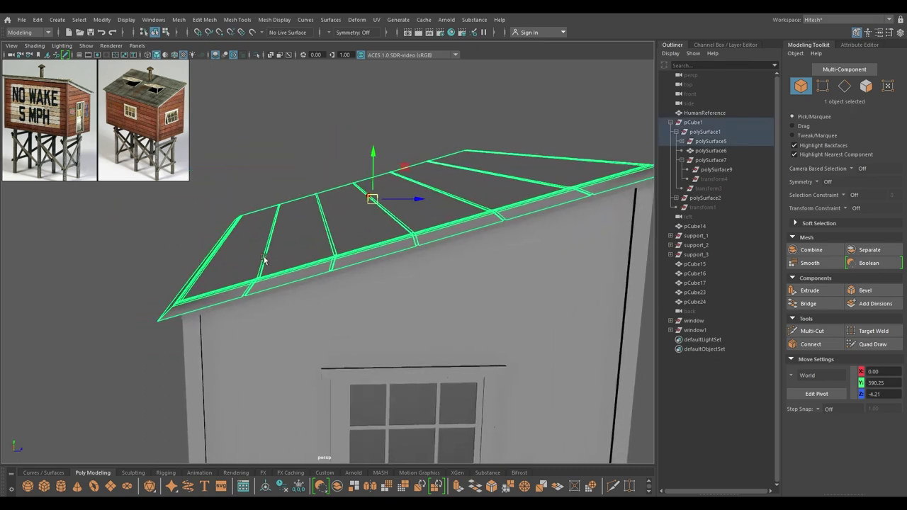
alt+drag(270, 259, 265, 280)
scroll(265, 279, down, 4)
click(368, 342)
alt+drag(369, 342, 462, 293)
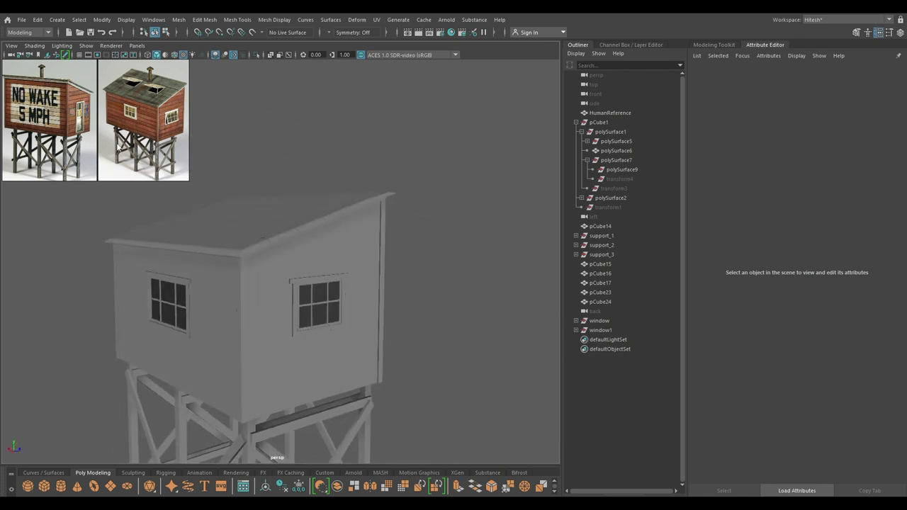
alt+drag(243, 287, 346, 337)
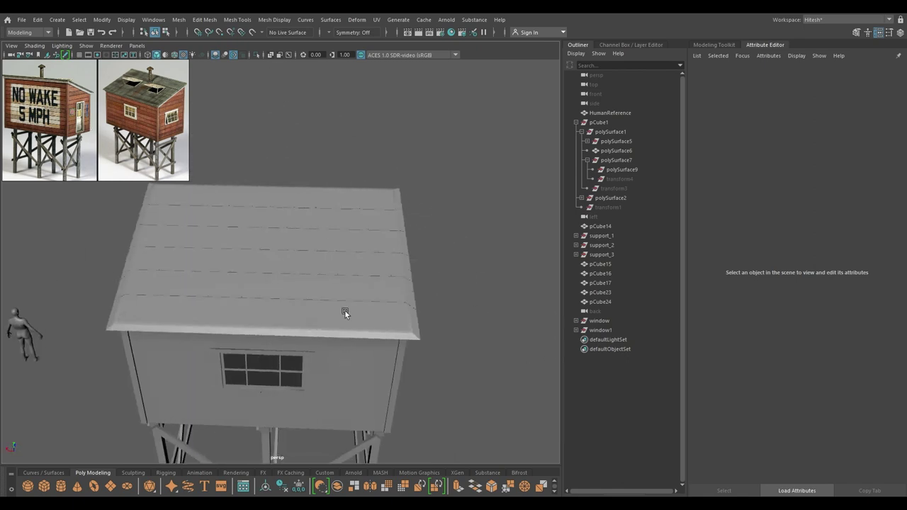
alt+middle_drag(346, 337, 330, 366)
alt+drag(330, 367, 313, 377)
scroll(214, 322, up, 4)
click(213, 322)
alt+drag(214, 322, 322, 234)
click(326, 215)
click(243, 315)
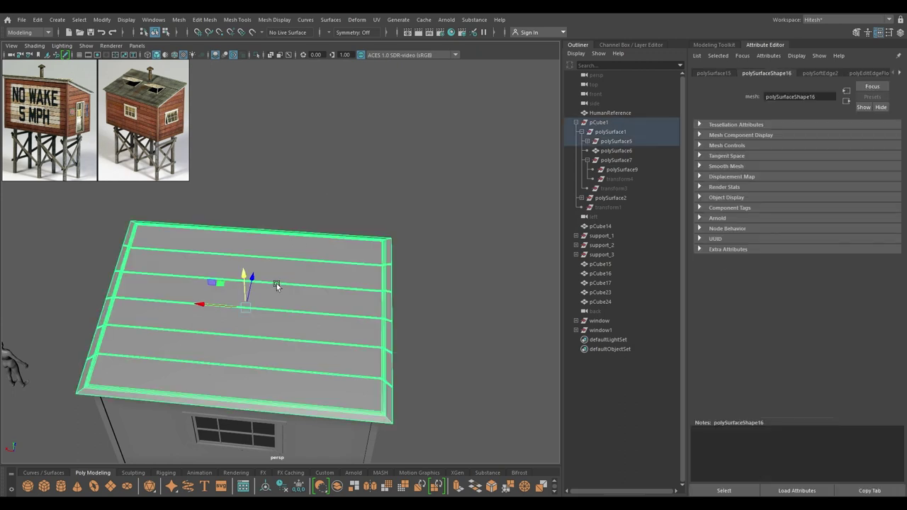
alt+drag(301, 203, 272, 184)
click(274, 184)
mouse_move(347, 269)
alt+mouse_down()
mouse_move(325, 275)
mouse_move(363, 276)
alt+mouse_up()
alt+drag(288, 138, 427, 183)
- Create a polygon cylinder at roof height with a radius of 25 and 20 axis subdivisions
click(713, 44)
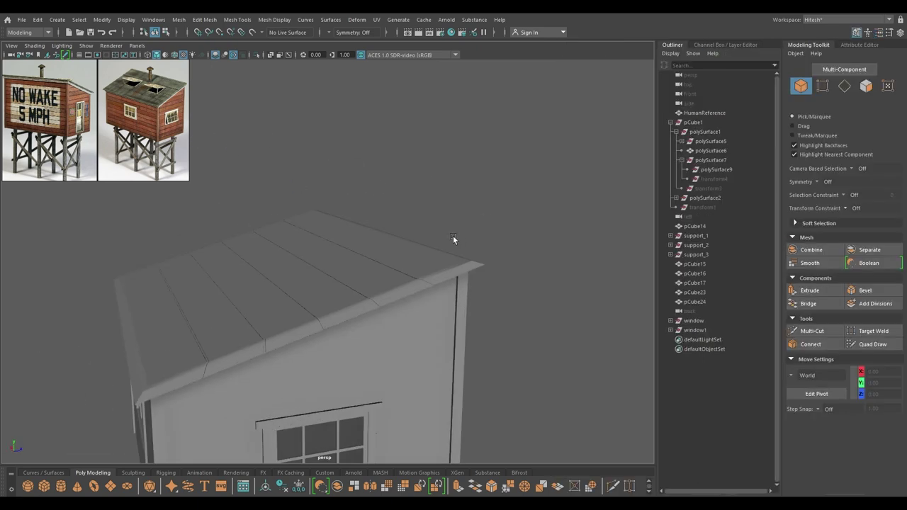
shift+right_drag(442, 189, 400, 190)
scroll(375, 300, down, 4)
key(t)
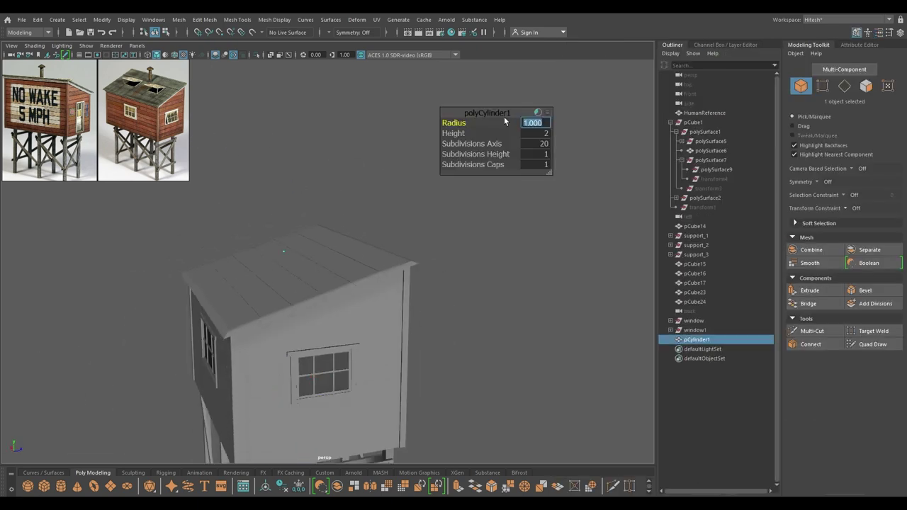
click(544, 124)
key(Tab)
key(Tab)
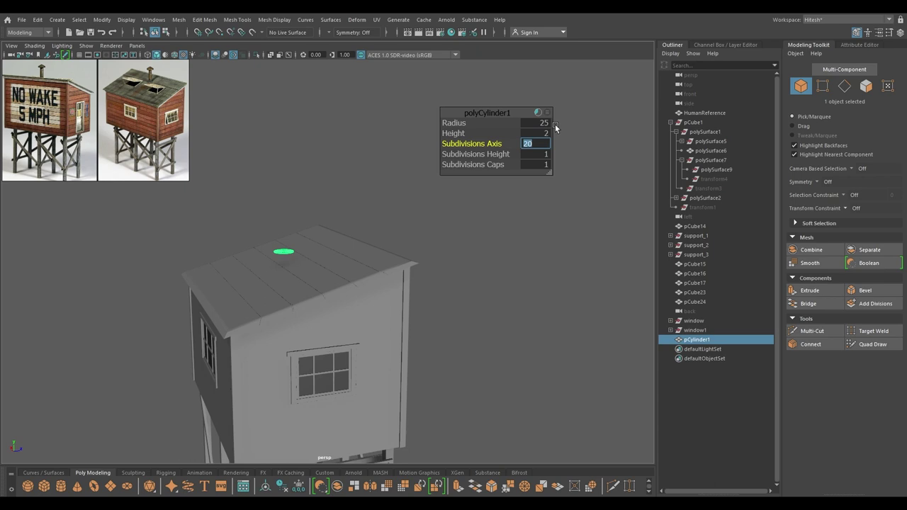
text(16)
key(Tab)
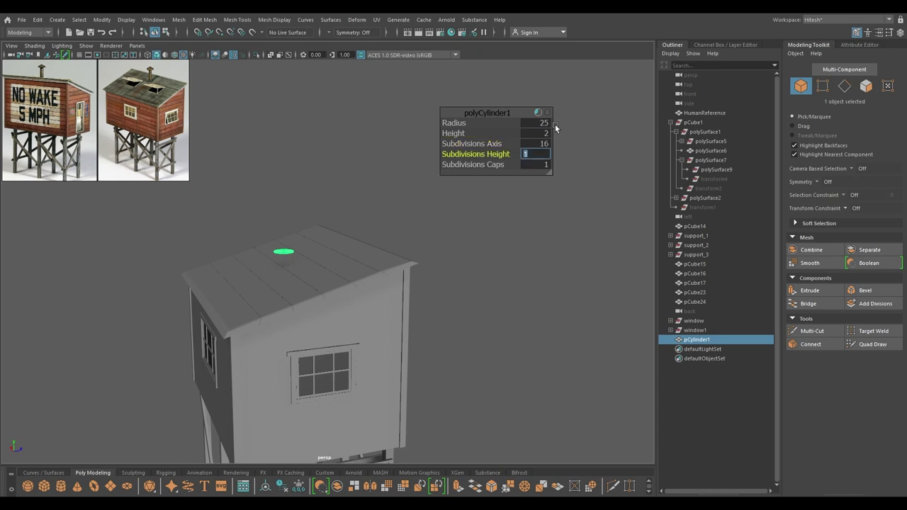
click(533, 144)
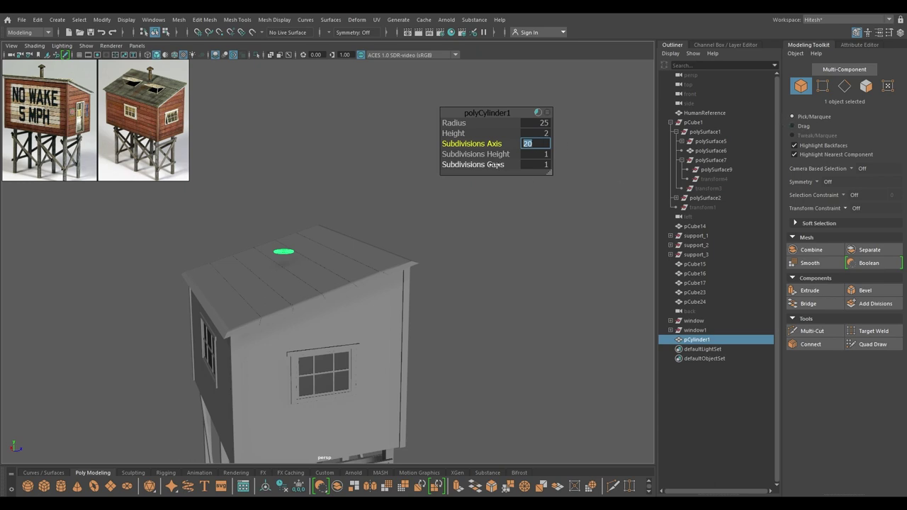
- Set the cylinder's height to 60 and its radius to 15
click(533, 134)
text(15)
key(Return)
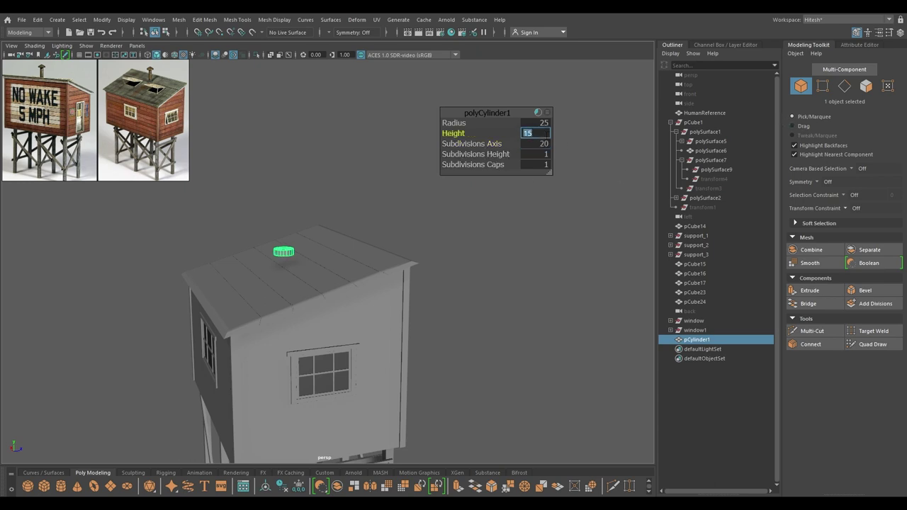
text(60)
key(Return)
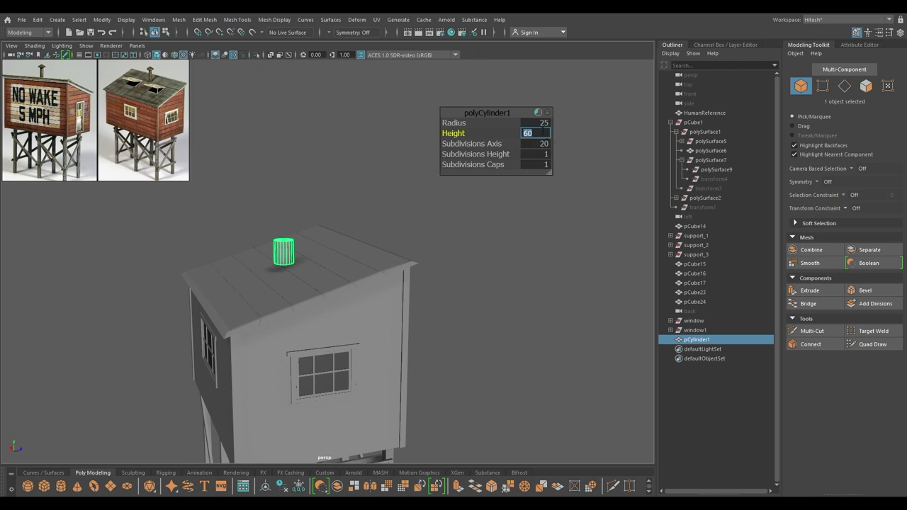
click(538, 123)
text(15)
key(Return)
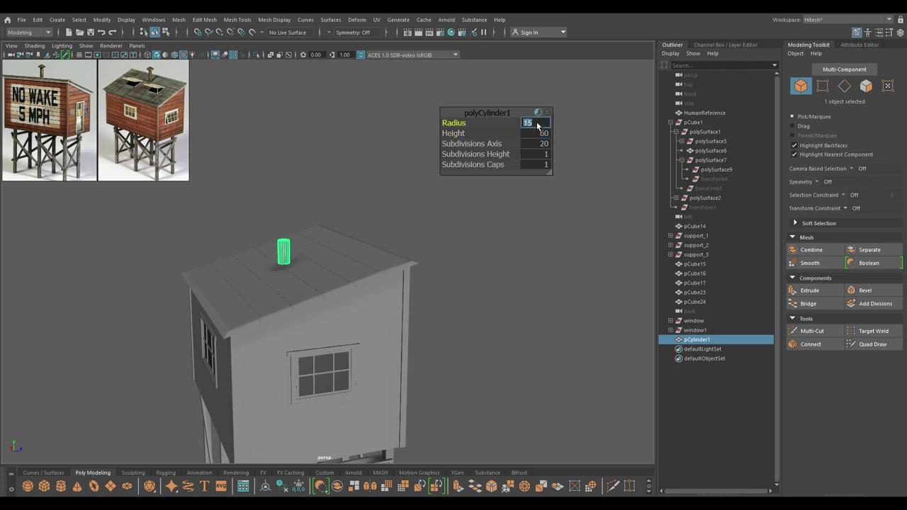
- Reduce the cylinder's radius to 12 and close its creation settings
key(w)
alt+drag(338, 202, 338, 248)
key(t)
click(534, 124)
text(12)
key(Return)
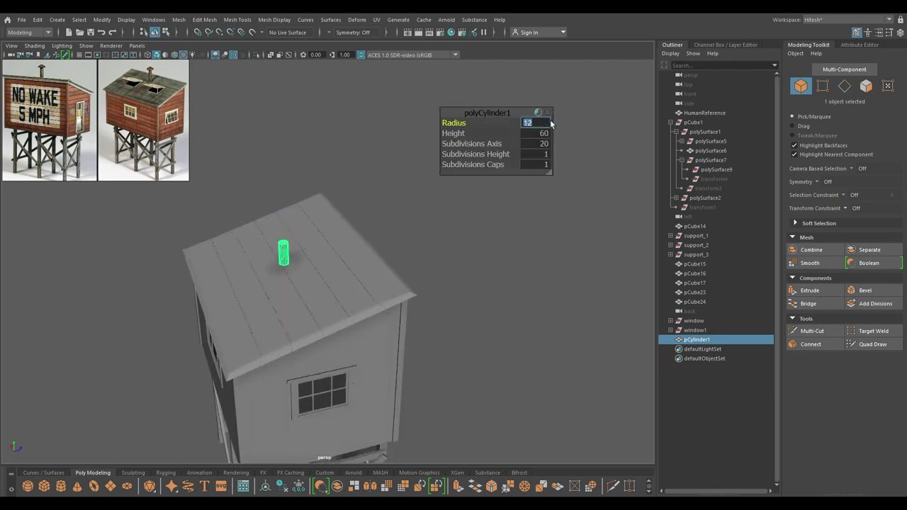
click(494, 114)
key(w)
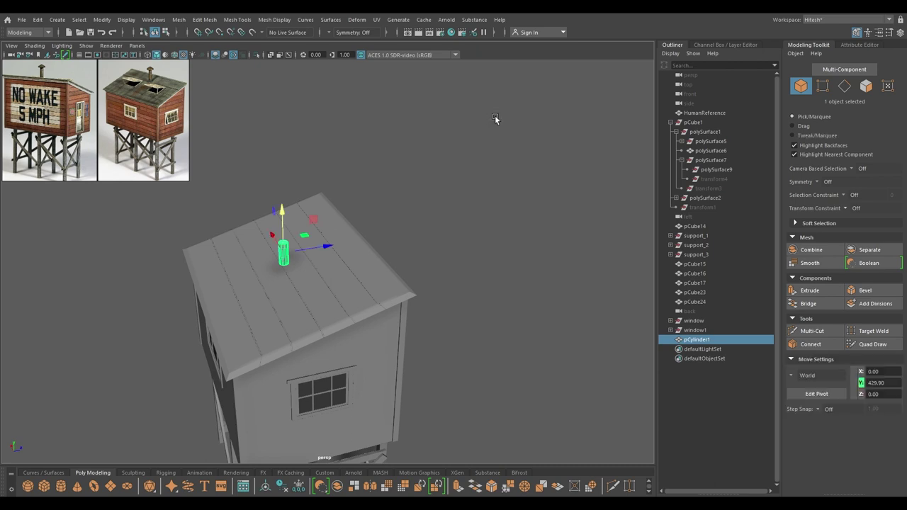
- Move the cylinder along Z in the top view, close to the roof's high edge
key(space)
drag(480, 177, 443, 178)
drag(360, 294, 353, 188)
key(space)
alt+drag(333, 220, 397, 284)
key(space)
drag(277, 271, 246, 271)
scroll(255, 285, down, 1)
drag(355, 219, 355, 508)
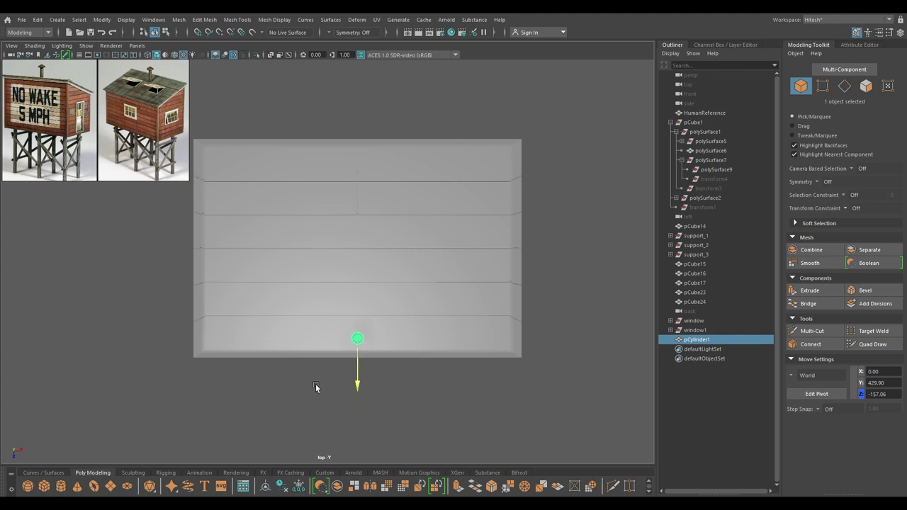
- Adjust the cylinder in the perspective view to about Y 466 and Z 158, standing on the roof near its high edge
key(space)
drag(315, 383, 432, 313)
scroll(349, 349, up, 3)
scroll(238, 354, up, 4)
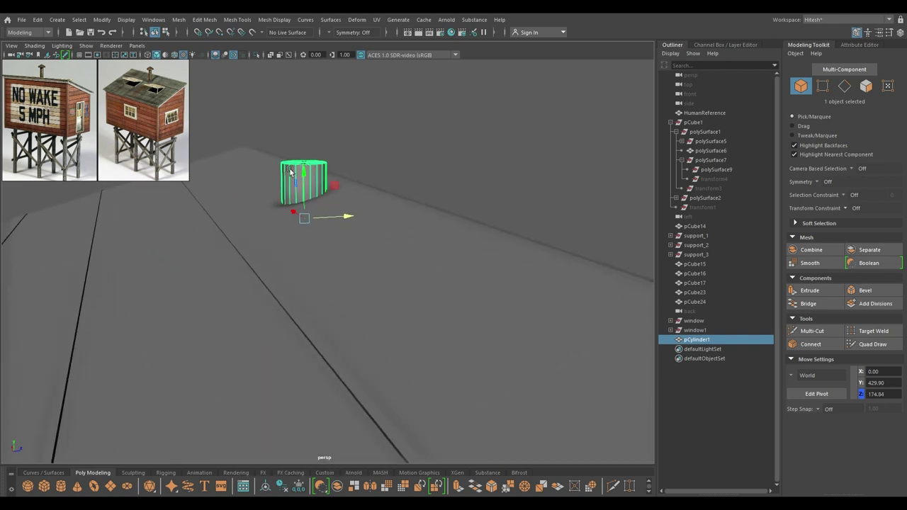
drag(345, 218, 316, 225)
drag(275, 173, 443, 178)
- Select only the 20 bottom cap faces of the cylinder, using Select Similar and removing the top cap
right_drag(444, 177, 437, 205)
alt+drag(436, 206, 403, 194)
key(Tab)
mouse_move(351, 185)
mouse_down()
mouse_move(336, 178)
mouse_move(325, 190)
mouse_move(339, 180)
mouse_up()
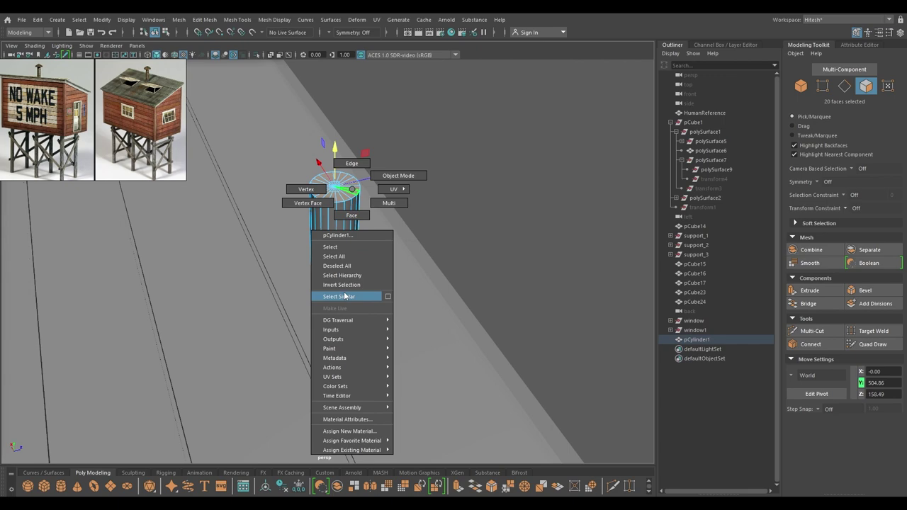
click(345, 296)
alt+drag(345, 297, 359, 273)
ctrl+drag(389, 135, 301, 201)
alt+drag(339, 240, 389, 285)
key(4)
alt+drag(334, 331, 318, 395)
key(6)
- Extrude the cylinder's bottom faces outward and downward to form a wider flange around its base
key(r)
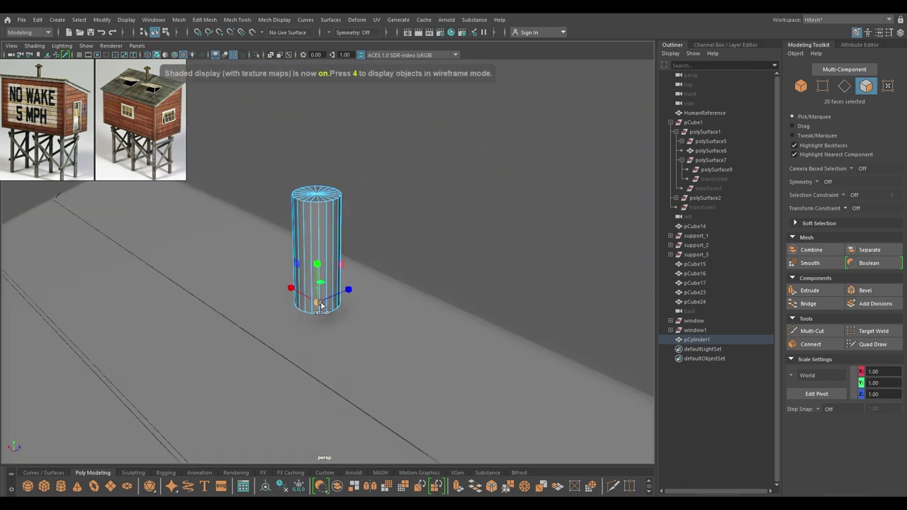
shift+drag(322, 306, 334, 305)
key(w)
shift+drag(317, 262, 313, 271)
key(r)
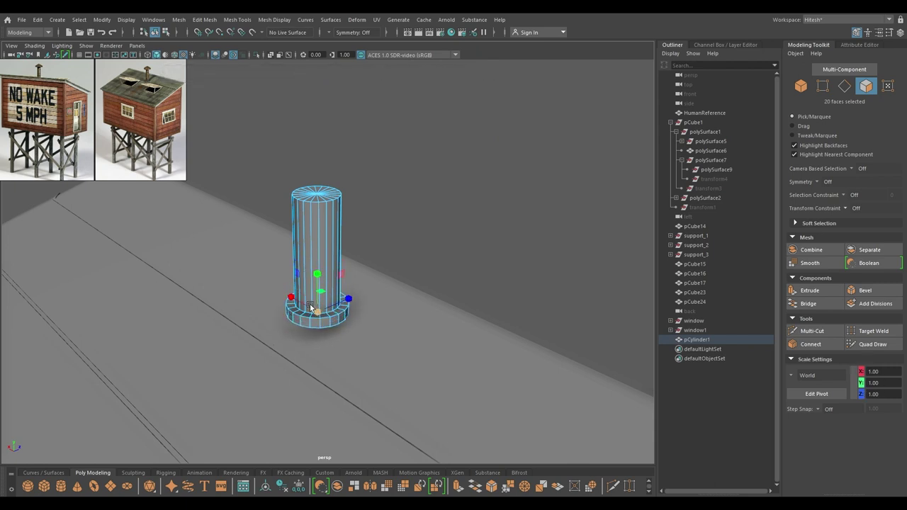
- Select the 20-edge loop around the base flange and apply Soften Edge to it
right_drag(321, 322, 296, 214)
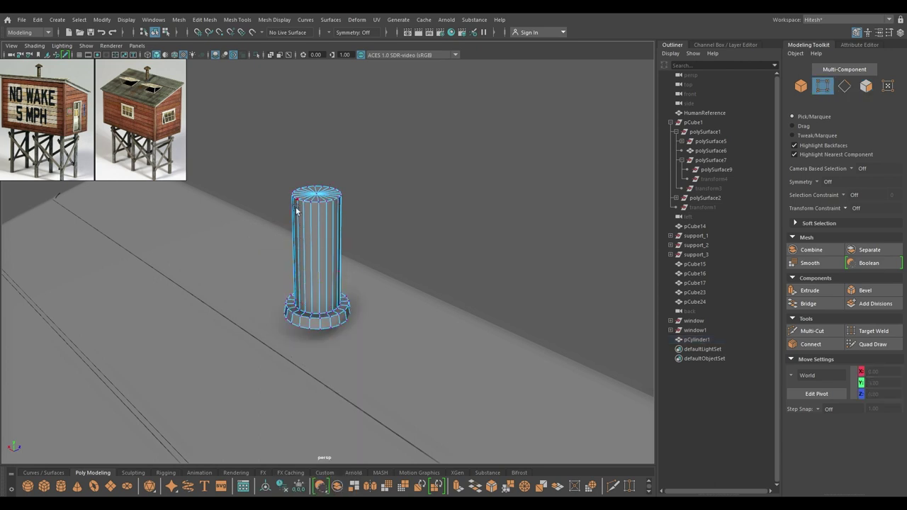
right_drag(321, 326, 319, 144)
click(330, 322)
ctrl+right_drag(331, 321, 147, 392)
click(278, 22)
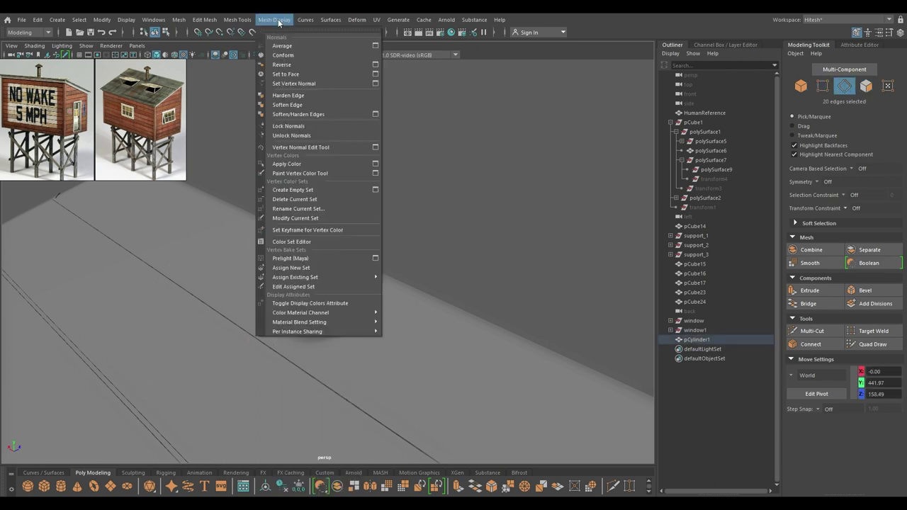
click(291, 105)
right_drag(391, 144, 486, 93)
click(485, 93)
- Select the cylinder and raise it slightly on the roof
alt+drag(460, 117, 313, 245)
click(340, 231)
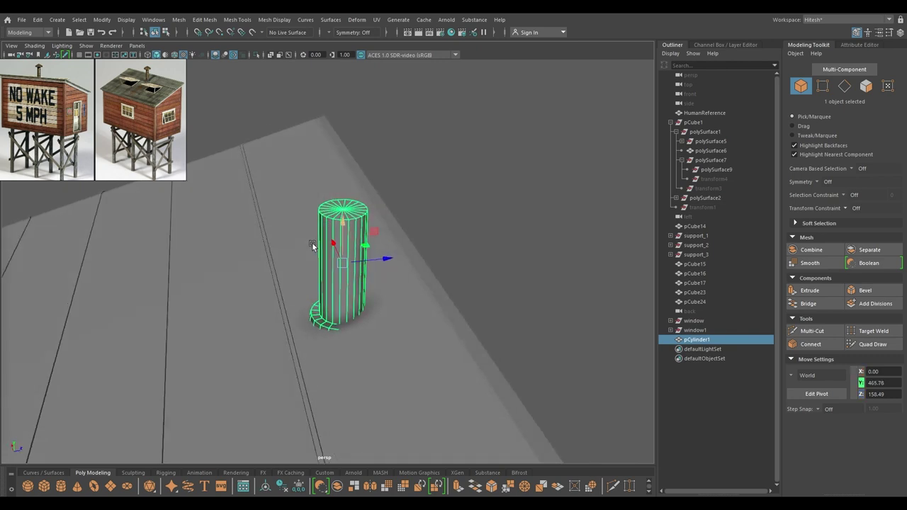
alt+middle_drag(388, 231, 363, 187)
drag(322, 200, 316, 176)
alt+middle_drag(316, 176, 324, 132)
alt+drag(324, 132, 368, 186)
alt+middle_drag(368, 186, 351, 177)
alt+drag(352, 181, 367, 200)
- Move the base flange's 20 bottom faces down so the flange extends into the sloped roof
right_drag(499, 143, 505, 169)
key(ctrl+1)
key(4)
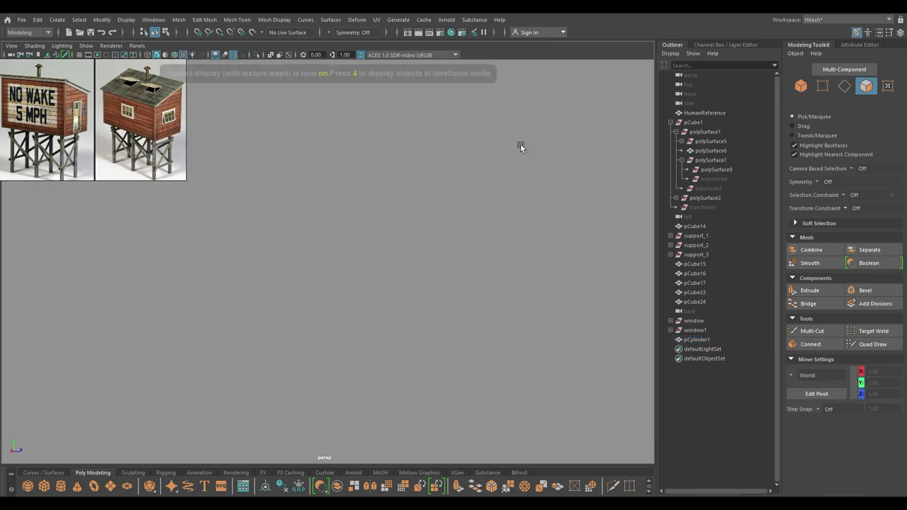
mouse_move(257, 156)
alt+mouse_down()
mouse_move(307, 336)
mouse_move(274, 318)
mouse_move(295, 318)
mouse_move(284, 345)
alt+mouse_up()
key(6)
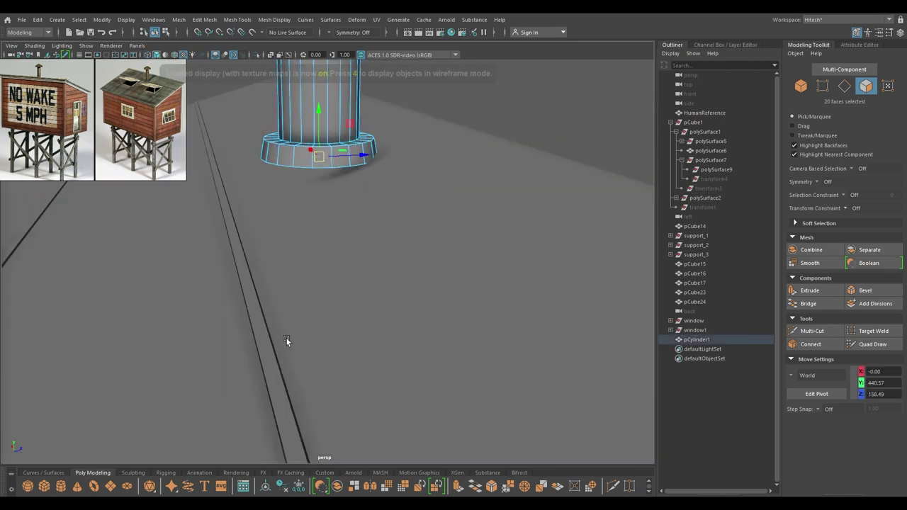
drag(322, 111, 311, 135)
right_drag(316, 162, 369, 145)
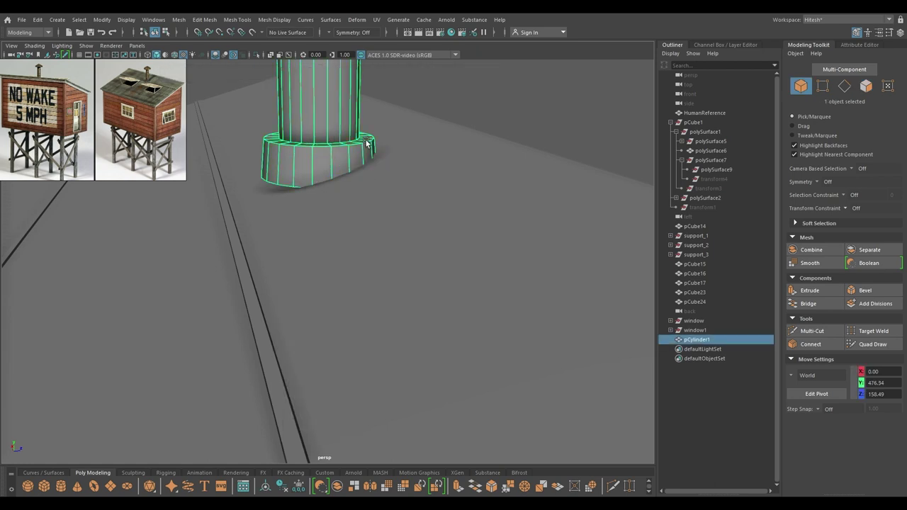
- Lower the whole chimney cylinder slightly into the roof and deselect it
scroll(334, 166, down, 3)
alt+middle_drag(313, 88, 324, 126)
drag(333, 93, 331, 103)
click(461, 217)
- Select the 20 top cap faces of the chimney cylinder
alt+drag(461, 217, 372, 214)
click(339, 271)
right_drag(372, 214, 370, 245)
key(Tab)
mouse_move(345, 218)
mouse_down()
mouse_move(324, 232)
mouse_move(340, 228)
mouse_up()
click(387, 188)
key(Tab)
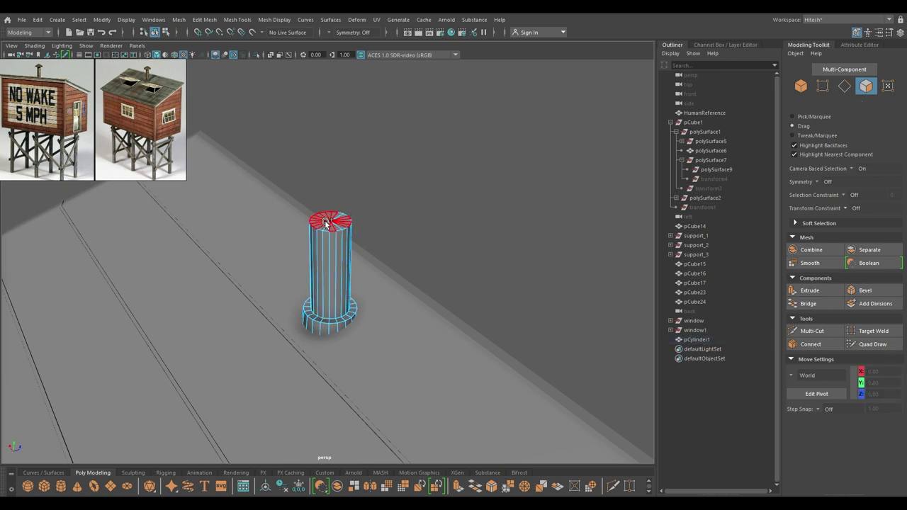
click(339, 217)
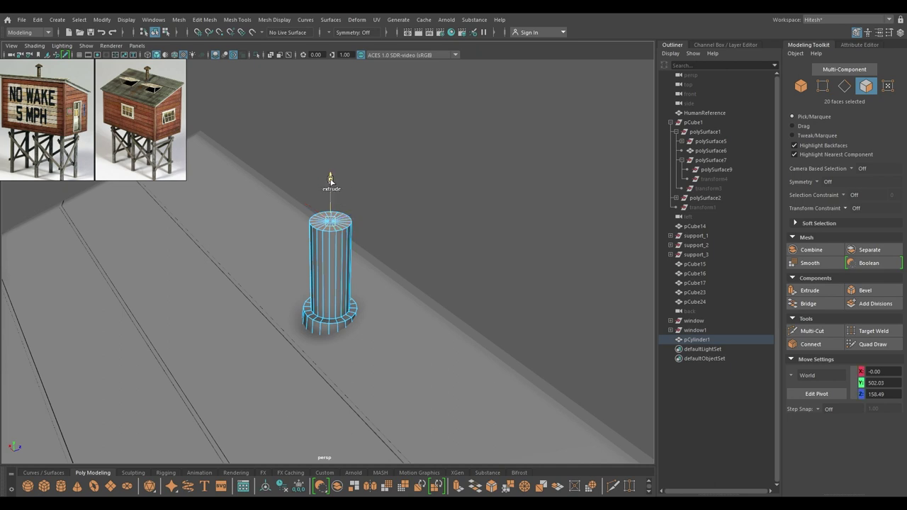
- Extrude the cylinder's top faces upward and scale them outward into a flared cap
shift+drag(331, 182, 333, 160)
key(r)
drag(333, 201, 352, 200)
key(w)
drag(333, 160, 333, 169)
- Zoom the reference photo in on the chimney and shape the cap with a short rim and a cone tapering to a narrow tip
scroll(148, 85, up, 6)
mouse_move(149, 103)
right_down()
mouse_move(136, 162)
mouse_move(138, 102)
right_up()
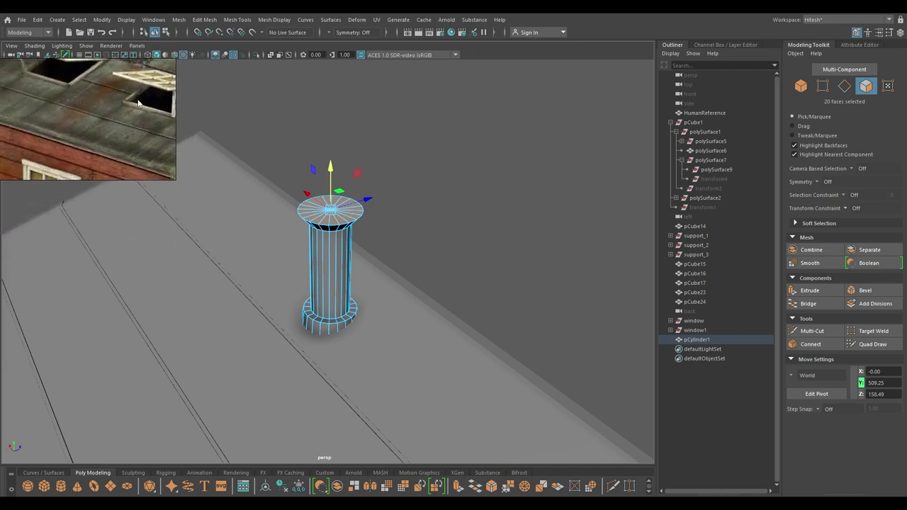
middle_drag(135, 99, 135, 120)
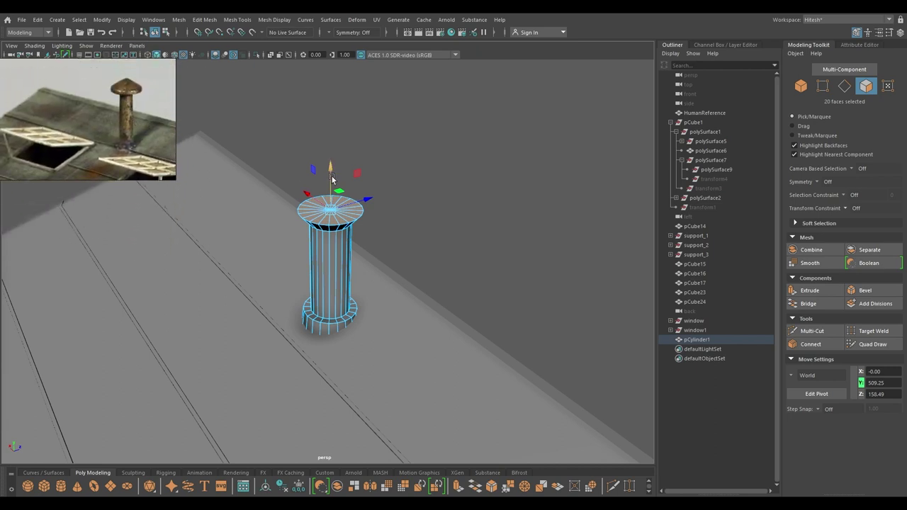
drag(331, 167, 307, 196)
key(w)
key(r)
key(w)
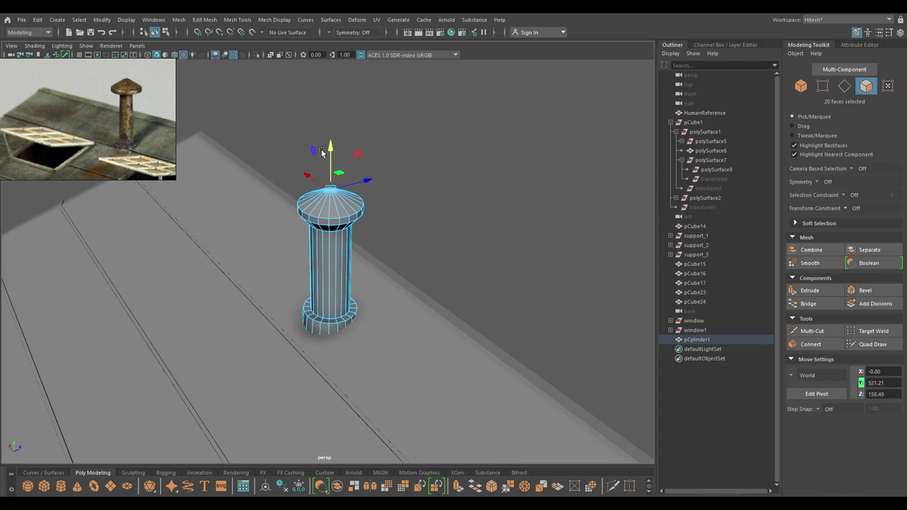
drag(331, 146, 332, 139)
key(r)
drag(334, 182, 331, 183)
key(w)
- Select the 20 sloping edges of the chimney cap's cone and apply Soften Edge to them
scroll(329, 181, up, 2)
alt+middle_drag(351, 226, 328, 275)
scroll(330, 278, up, 3)
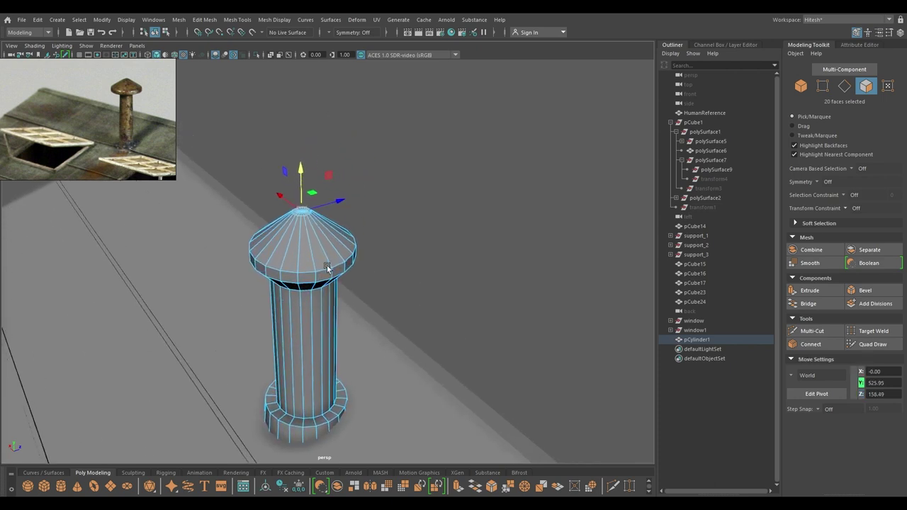
right_drag(307, 228, 1, 423)
click(319, 239)
click(274, 19)
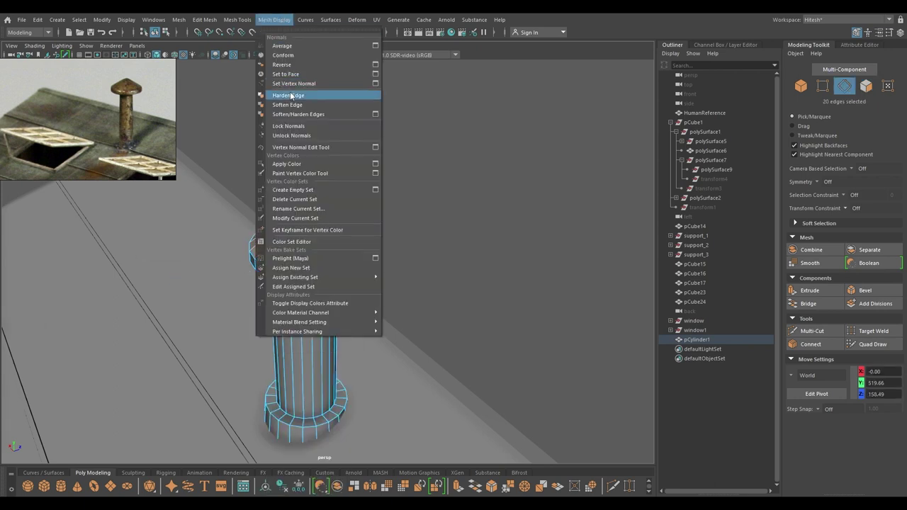
click(289, 106)
right_drag(286, 106, 361, 86)
click(361, 86)
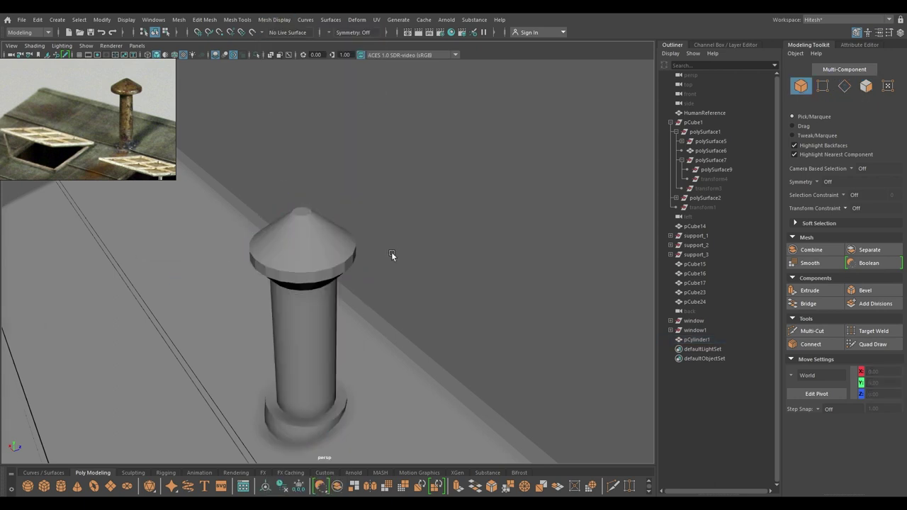
- Select the 122 side edges running around the cap rim, pipe and base flange, and apply Soften Edge
alt+drag(393, 252, 351, 265)
click(336, 272)
right_drag(329, 260, 336, 105)
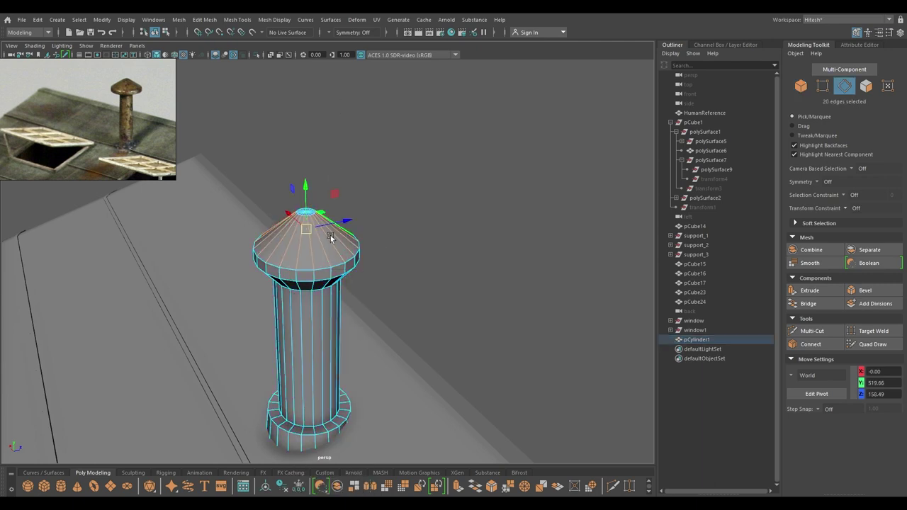
double_click(329, 275)
ctrl+right_drag(329, 275, 216, 306)
click(269, 19)
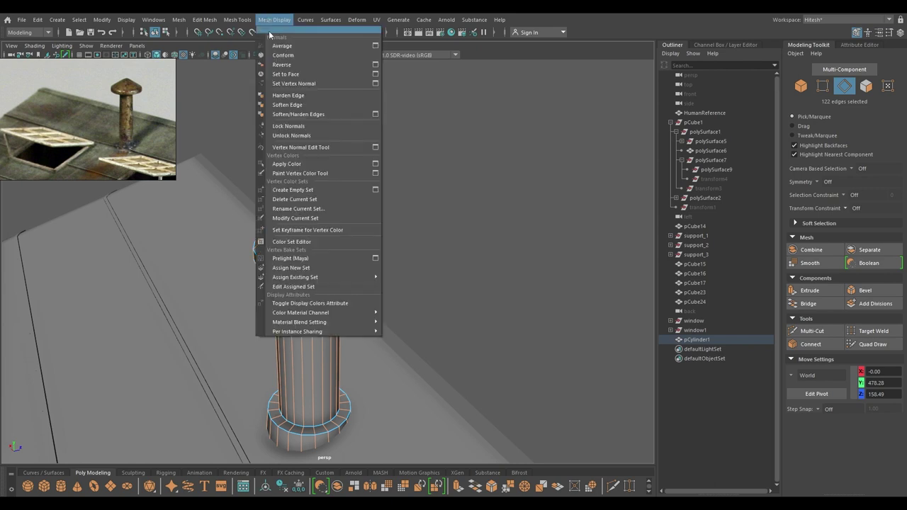
click(279, 104)
right_drag(370, 149, 438, 105)
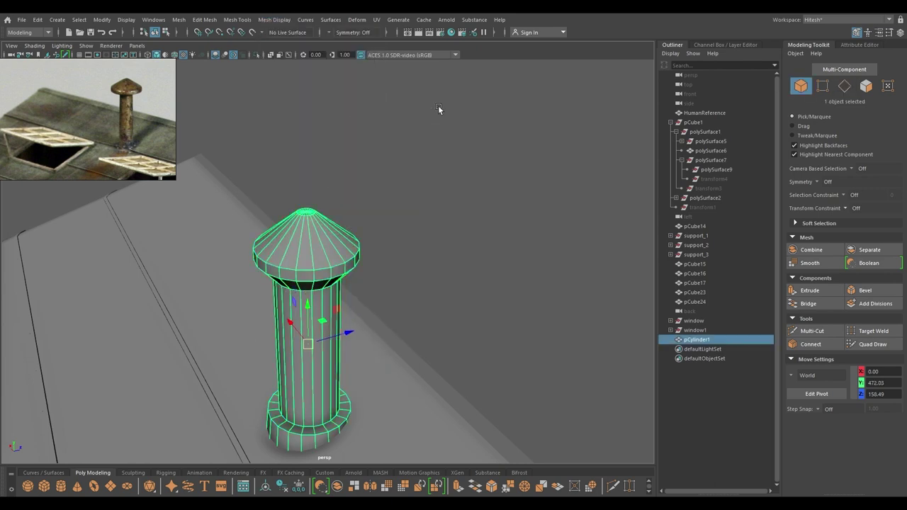
click(438, 105)
- Examine the finished chimney and the whole cabin from several angles
scroll(398, 146, down, 4)
alt+drag(404, 365, 369, 352)
scroll(294, 150, down, 5)
scroll(405, 358, up, 5)
scroll(352, 238, down, 2)
scroll(379, 263, down, 4)
alt+middle_drag(368, 352, 336, 264)
alt+drag(336, 264, 352, 264)
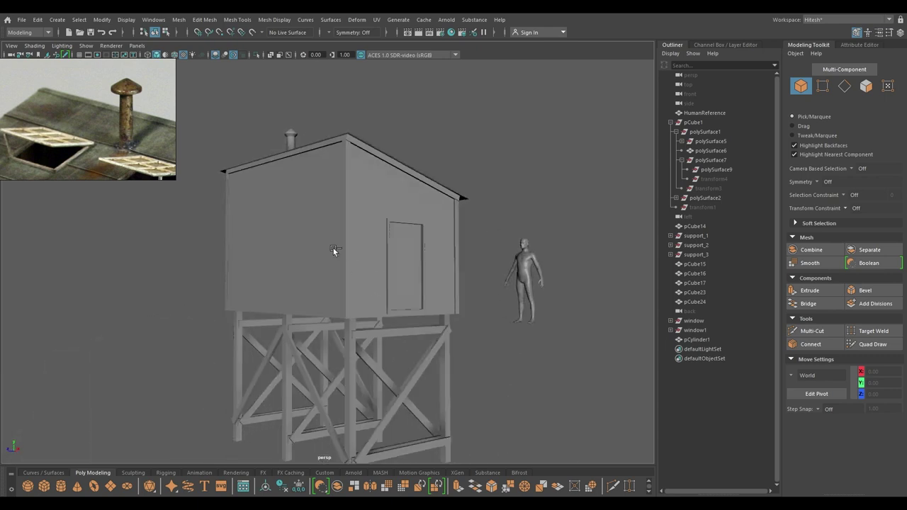
- Turn on wireframe on shaded and bring the door into view in the reference photo
click(173, 56)
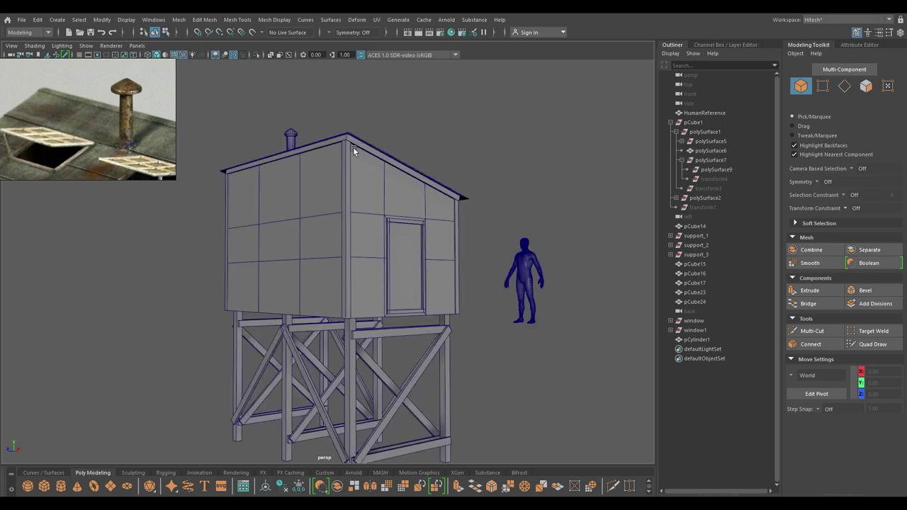
alt+drag(349, 144, 278, 104)
scroll(278, 105, up, 5)
alt+drag(232, 146, 213, 67)
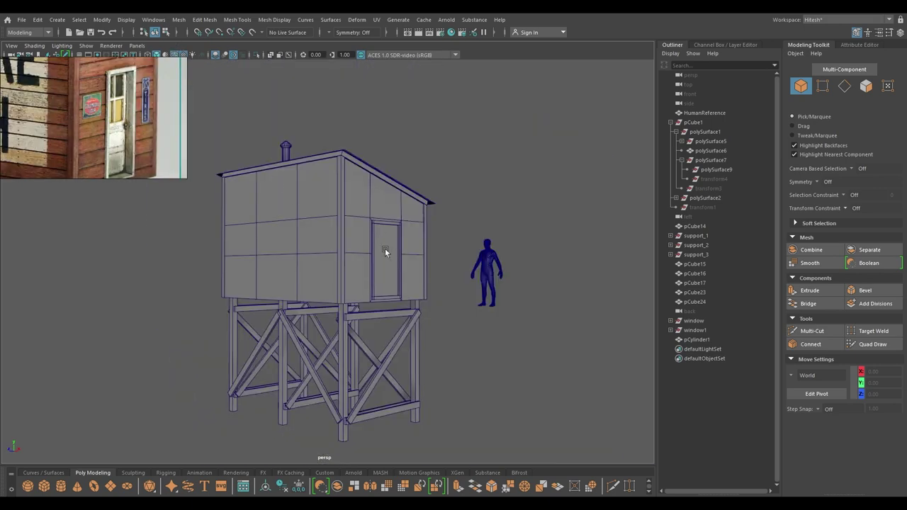
- Select the cabin's door panel, hide all unselected objects and frame the door
scroll(410, 343, up, 4)
alt+drag(386, 252, 395, 317)
scroll(411, 344, up, 3)
scroll(379, 332, up, 3)
alt+middle_drag(401, 173, 300, 226)
click(301, 227)
alt+drag(300, 226, 323, 182)
alt+drag(317, 218, 337, 224)
key(alt+h)
key(f)
alt+middle_drag(337, 224, 327, 220)
- Split the door with three horizontal edge loops: one across the middle and two spaced below it
alt+drag(302, 223, 280, 193)
right_drag(290, 198, 287, 159)
click(245, 231)
ctrl+right_drag(246, 233, 145, 302)
alt+drag(340, 248, 347, 248)
click(268, 308)
ctrl+right_drag(265, 309, 197, 407)
alt+drag(254, 369, 266, 363)
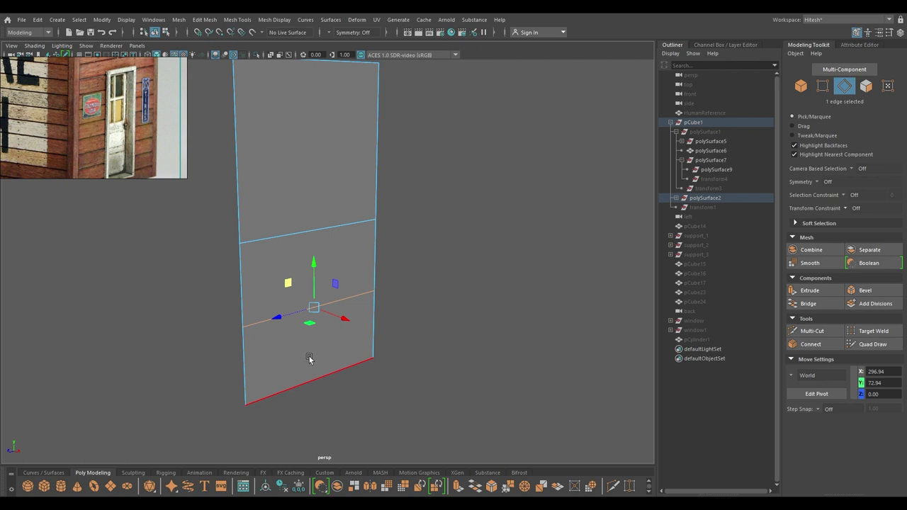
click(249, 375)
ctrl+right_drag(250, 375, 138, 427)
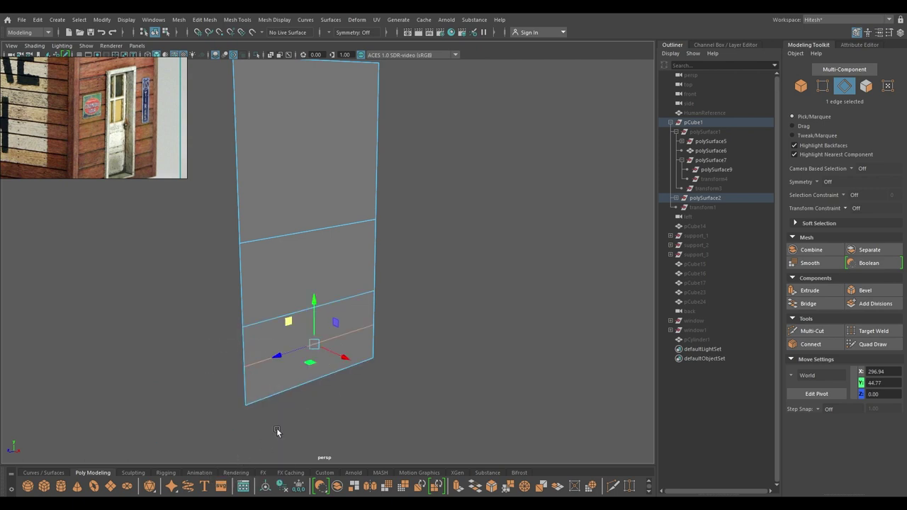
- Raise the door's middle horizontal edge loops and lower the bottom loop to match the reference door's panel layout
click(291, 312)
shift+click(263, 247)
drag(313, 224, 312, 198)
click(299, 331)
drag(317, 298, 316, 317)
- Split the door with a vertical centre loop and bevel it with Fraction 0.89 to form the side stiles
alt+drag(398, 335, 395, 316)
alt+drag(339, 257, 348, 251)
alt+drag(317, 221, 325, 219)
click(316, 204)
ctrl+right_drag(318, 201, 161, 270)
shift+right_drag(302, 235, 337, 236)
drag(466, 123, 482, 122)
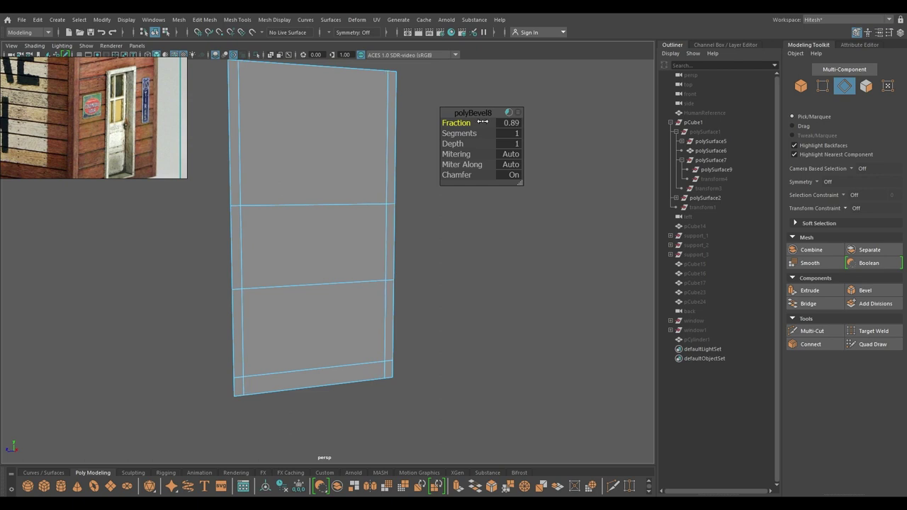
- Add a horizontal edge loop across the door's upper section and move it up close to the top edge
alt+drag(348, 190, 306, 210)
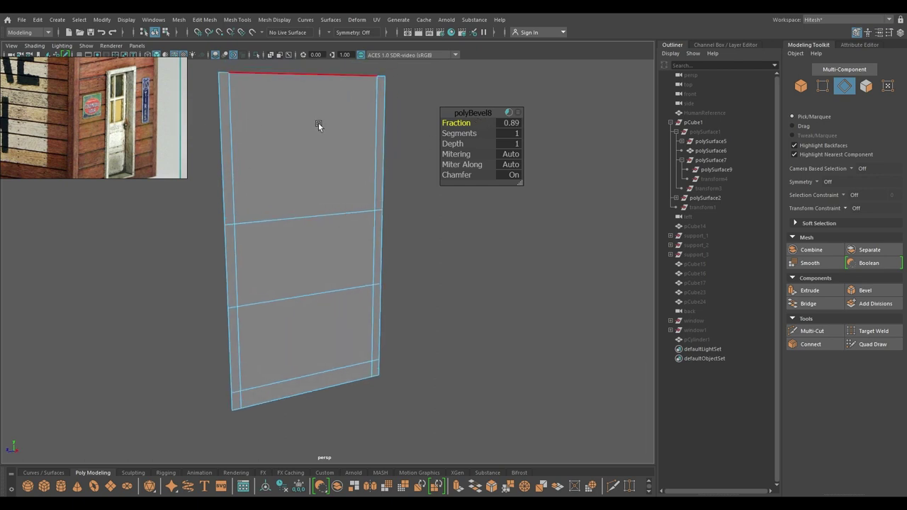
key(w)
click(235, 105)
ctrl+right_drag(246, 106, 268, 219)
drag(305, 99, 311, 27)
- Select the two lower door panel faces and extrude them separately with Keep Faces Together off and an Offset of 4.49
right_drag(314, 229, 314, 255)
click(312, 269)
alt+drag(308, 325, 317, 356)
shift+click(315, 357)
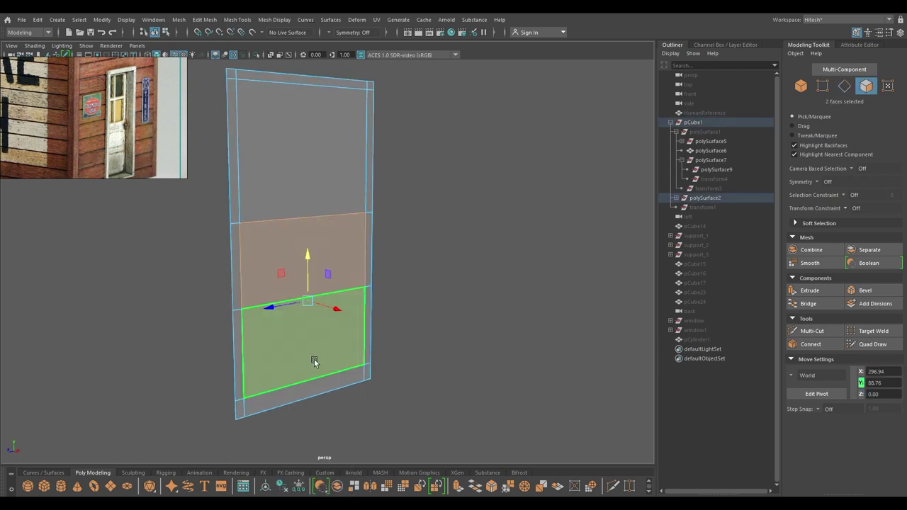
key(ctrl+e)
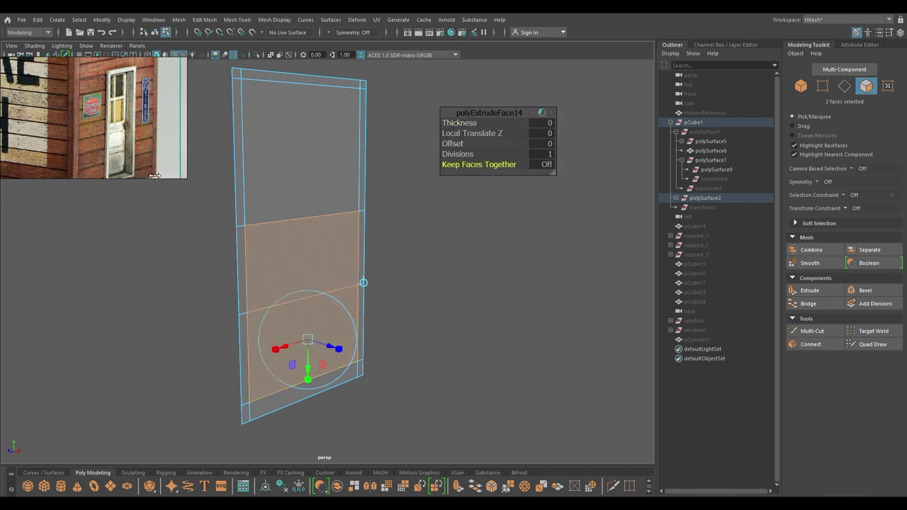
drag(457, 144, 660, 165)
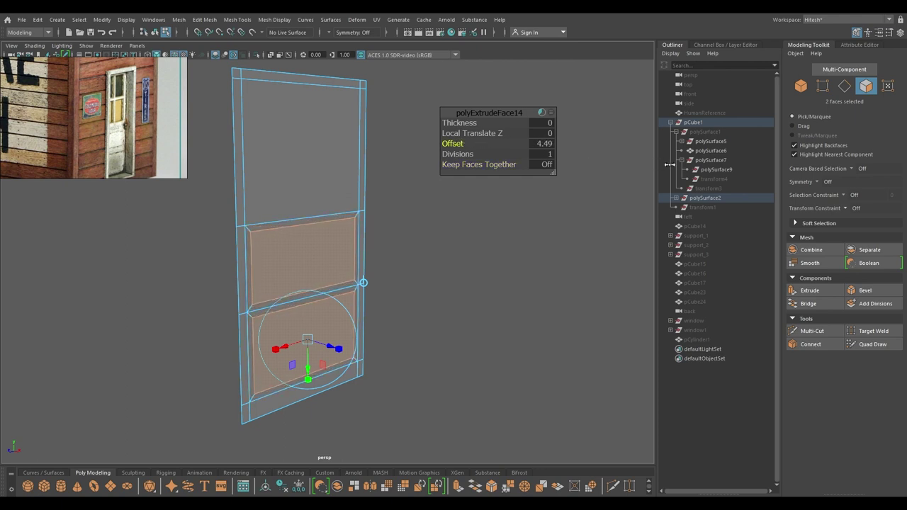
- Extrude the two inset panel faces inward with a Thickness of -0.6 and add a slight offset
key(w)
scroll(336, 310, up, 3)
key(ctrl+e)
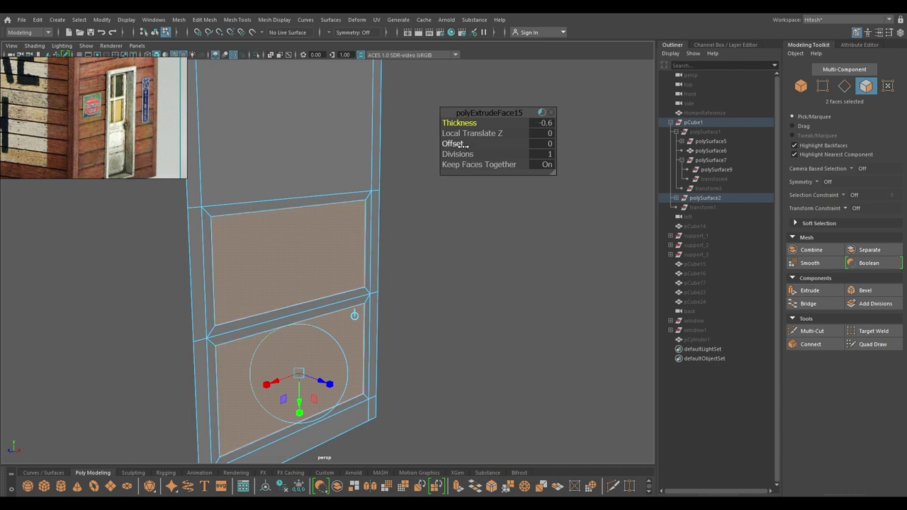
scroll(339, 340, up, 5)
alt+drag(339, 358, 354, 310)
drag(455, 143, 486, 134)
key(w)
- Extrude the two recessed panel faces once more with a small offset and return to object mode
key(ctrl+e)
click(456, 144)
middle_drag(456, 143, 497, 153)
alt+drag(386, 273, 401, 314)
key(w)
right_drag(342, 229, 394, 213)
click(417, 196)
alt+drag(418, 196, 423, 221)
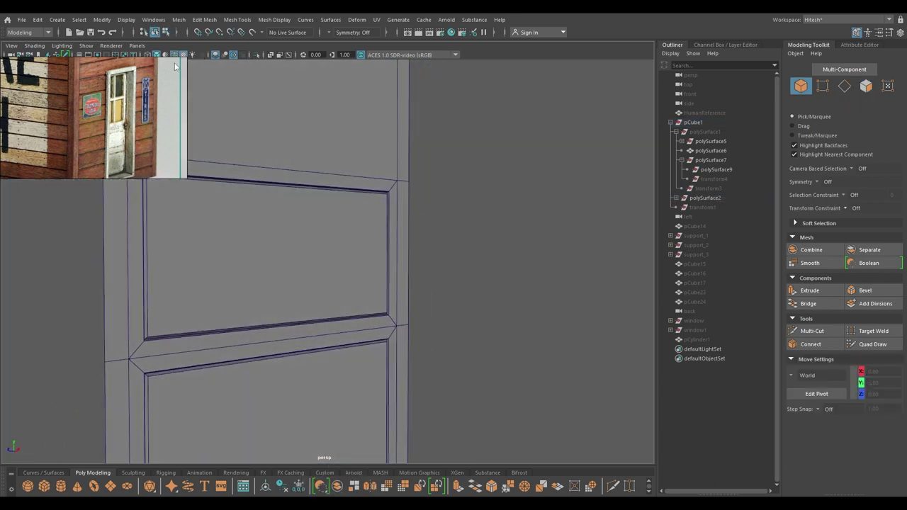
- Examine the recessed door panels with the wireframe overlay off
mouse_move(160, 76)
right_down()
mouse_move(157, 86)
mouse_move(162, 77)
right_up()
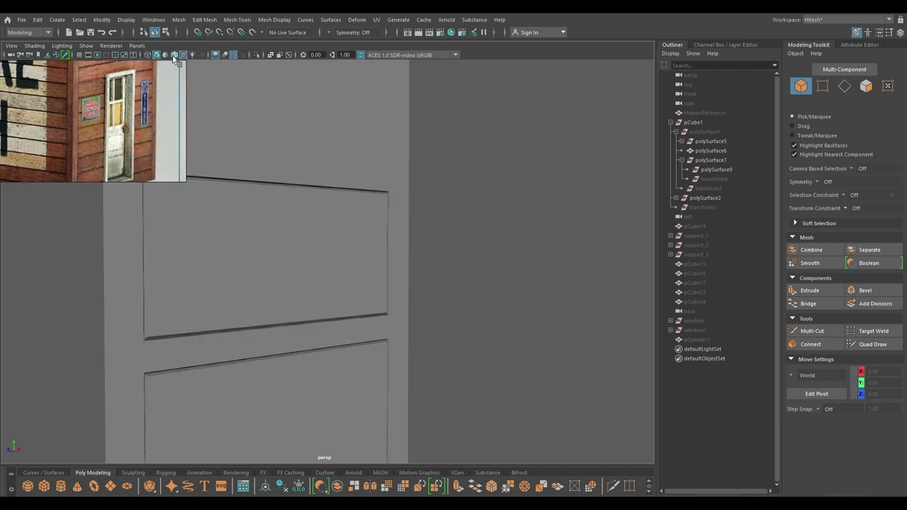
click(174, 56)
scroll(333, 127, down, 4)
alt+drag(333, 127, 230, 79)
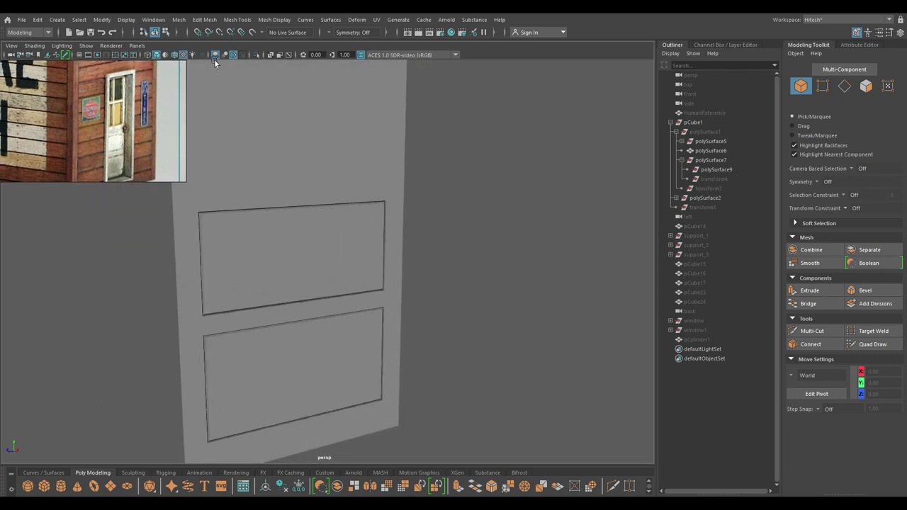
click(176, 55)
alt+middle_drag(254, 157, 291, 225)
mouse_move(292, 226)
alt+mouse_down()
mouse_move(397, 219)
mouse_move(353, 227)
mouse_move(364, 235)
mouse_move(313, 224)
alt+mouse_up()
- Split the door with a vertical centre edge loop and bevel it into a narrow pair for the window's centre bar
click(314, 224)
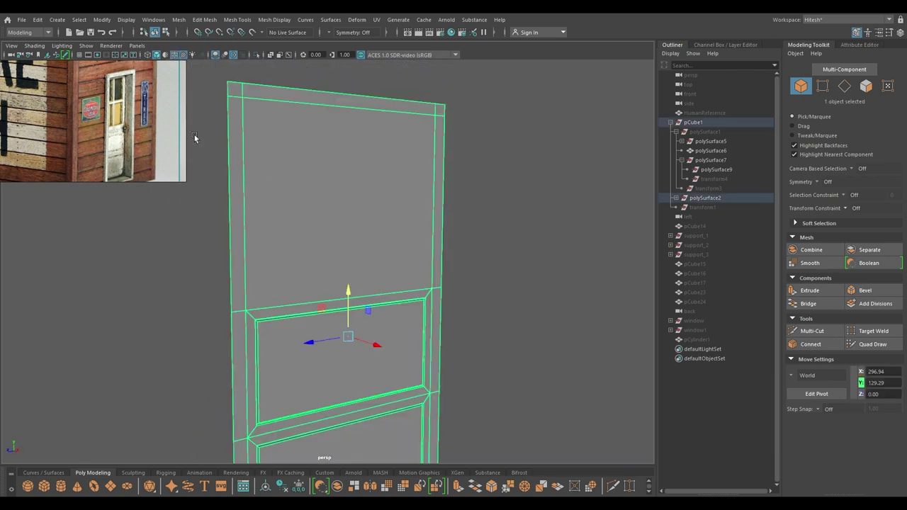
right_drag(353, 248, 360, 170)
click(357, 301)
ctrl+right_drag(357, 300, 264, 372)
alt+drag(302, 405, 242, 340)
alt+drag(344, 248, 365, 249)
scroll(362, 259, up, 3)
shift+right_click(357, 245)
shift+right_drag(357, 246, 398, 245)
drag(451, 124, 429, 124)
key(w)
- Split the door's upper section with a horizontal edge loop and bevel it with Fraction 0.06 for the window's crossbar
click(350, 183)
ctrl+right_drag(350, 185, 272, 327)
shift+right_drag(414, 222, 454, 216)
drag(450, 122, 431, 120)
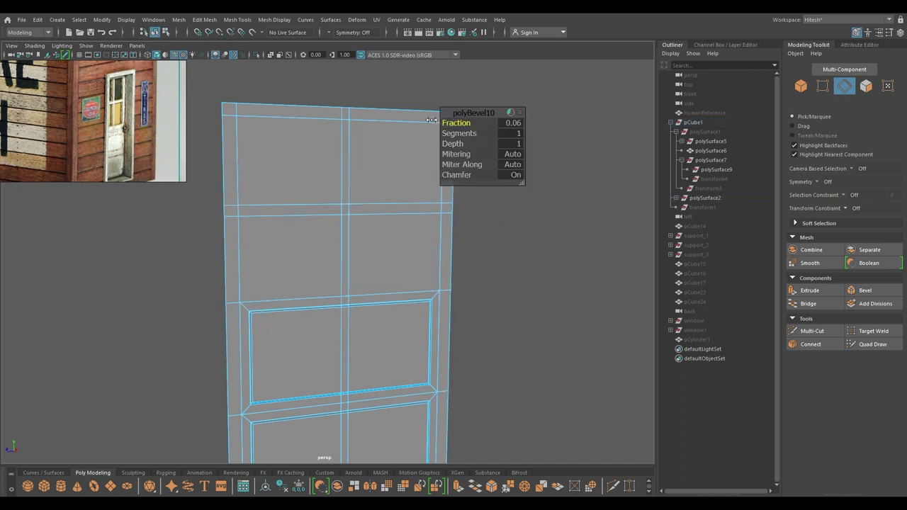
key(w)
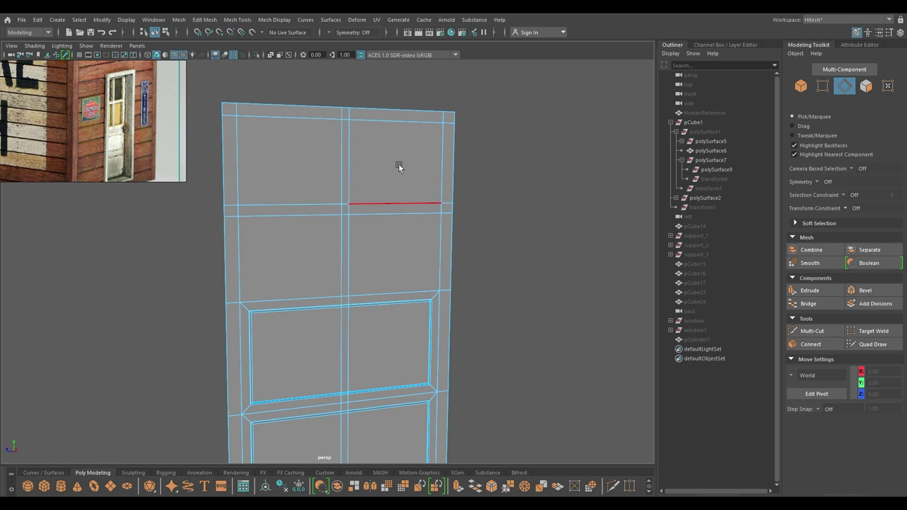
- Widen the door's vertical centre bar slightly by scaling its pair of edge loops apart along Z
alt+right_drag(316, 194, 304, 146)
alt+drag(304, 146, 286, 160)
alt+right_drag(287, 160, 312, 228)
alt+drag(313, 228, 300, 210)
alt+right_drag(300, 210, 290, 184)
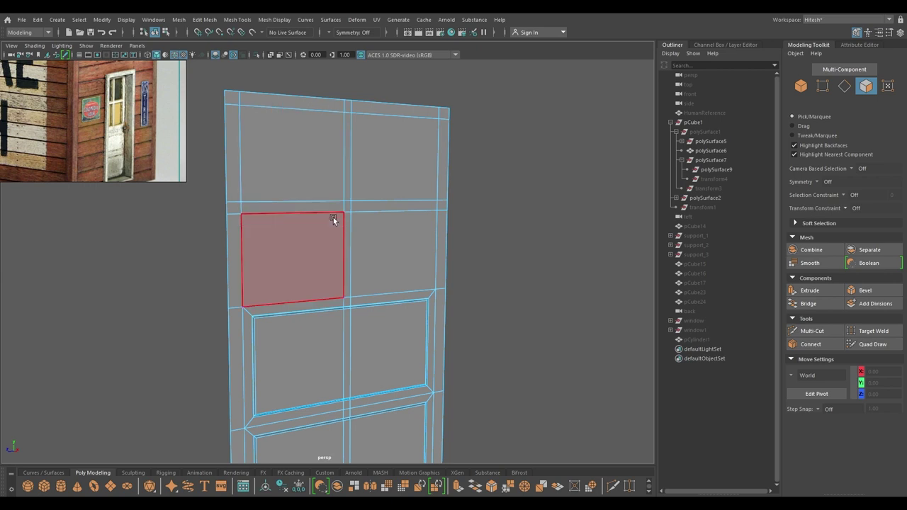
right_drag(336, 236, 335, 193)
double_click(343, 195)
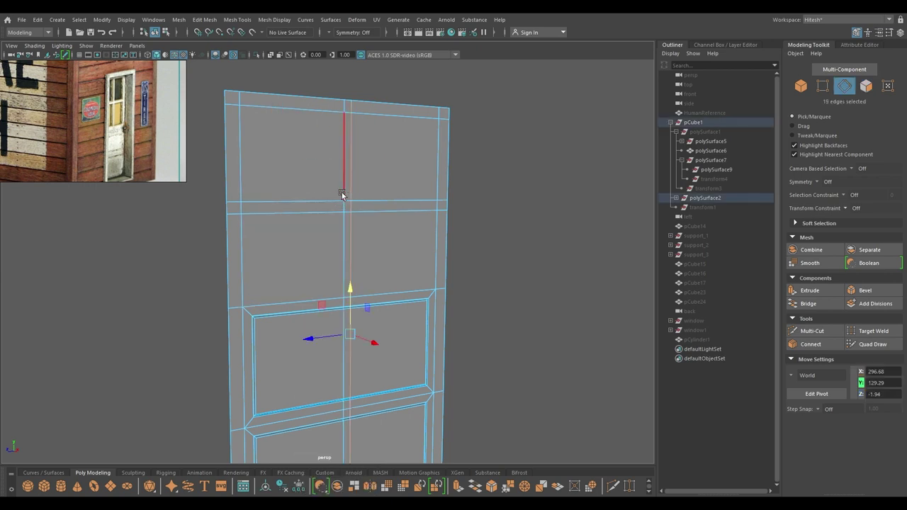
key(r)
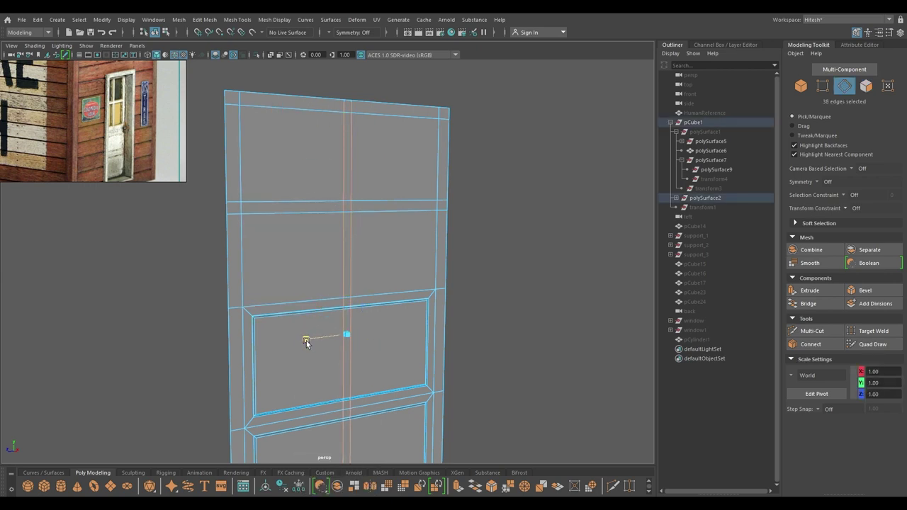
key(w)
- Extract the four window pane faces in the door's upper section
right_drag(294, 167, 294, 191)
click(294, 167)
shift+click(398, 192)
shift+click(296, 268)
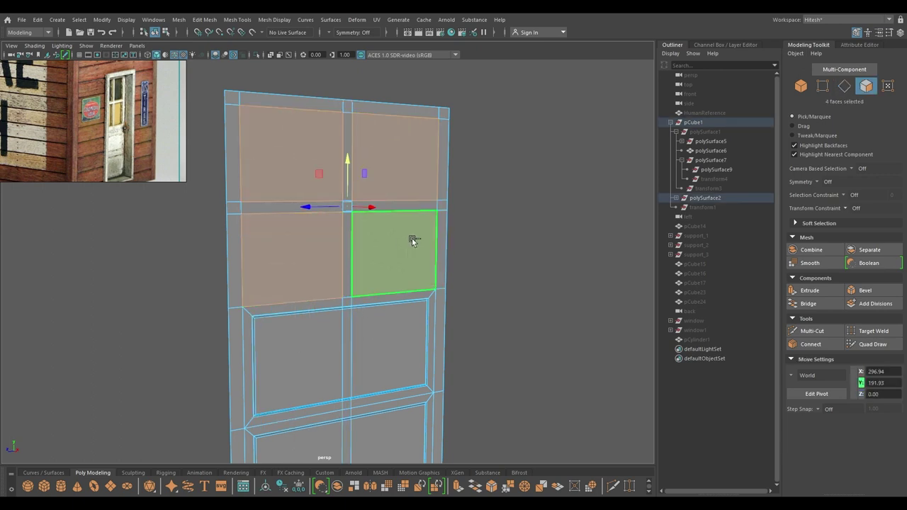
shift+click(405, 242)
shift+right_drag(404, 243, 417, 270)
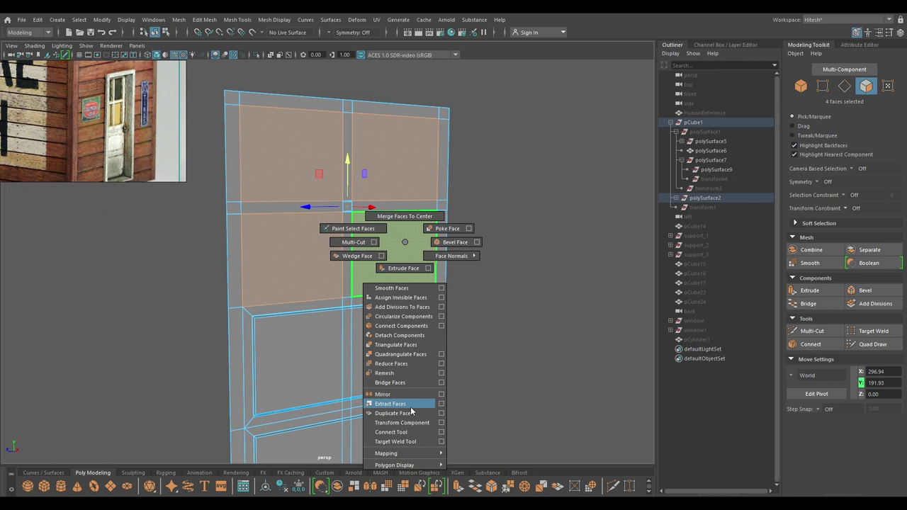
shift+right_drag(411, 411, 405, 405)
key(w)
- Combine the four extracted window panes into one object and bring the rest of the cabin back into view
right_drag(399, 160, 452, 144)
click(459, 140)
alt+drag(456, 156, 418, 202)
click(418, 202)
shift+click(396, 242)
shift+click(312, 264)
shift+click(315, 170)
shift+right_drag(315, 169, 305, 370)
alt+drag(334, 244, 369, 248)
key(F8)
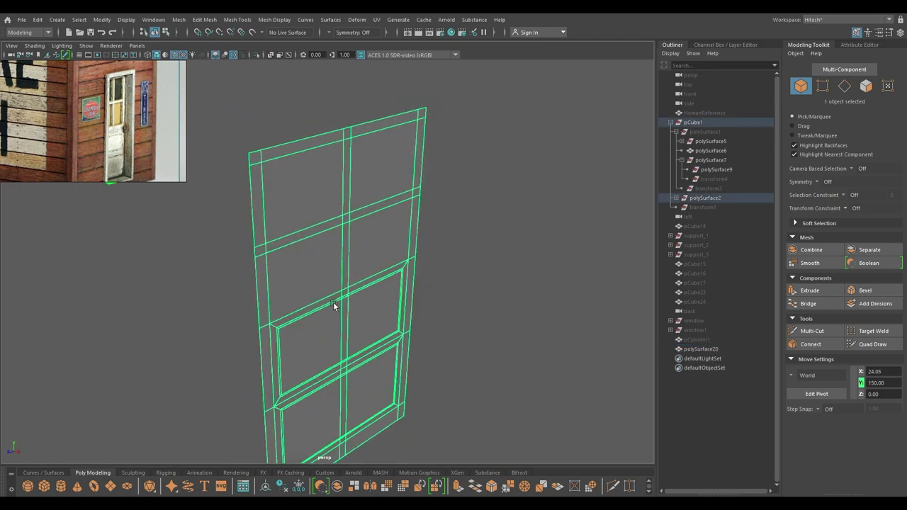
alt+drag(332, 305, 366, 297)
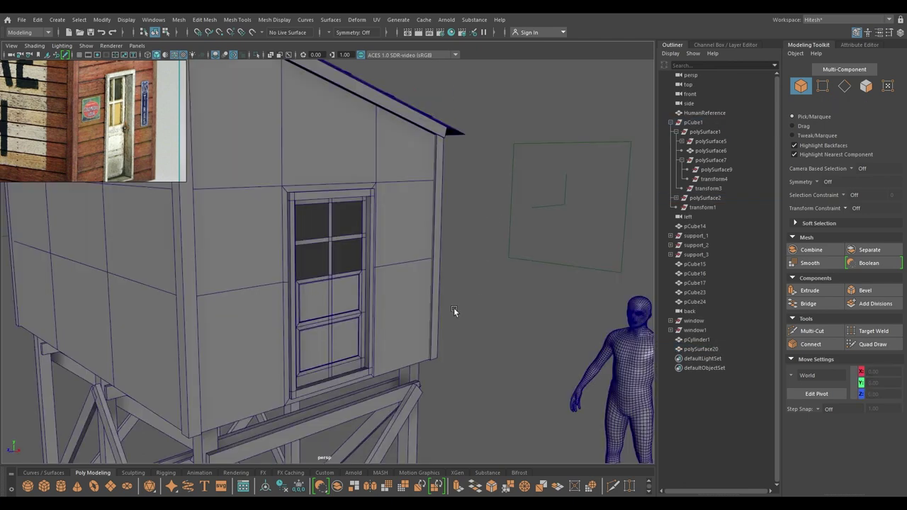
- Create a polygon sphere for the door knob, set its radius to 7 and place it in front of the cabin
alt+drag(453, 308, 360, 322)
scroll(235, 215, up, 10)
alt+drag(340, 192, 478, 205)
scroll(405, 216, down, 5)
shift+right_drag(507, 163, 549, 166)
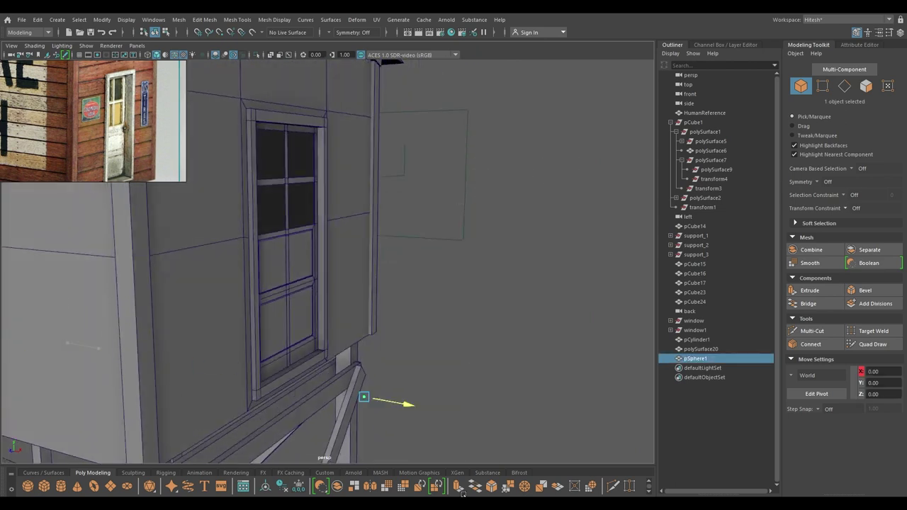
key(t)
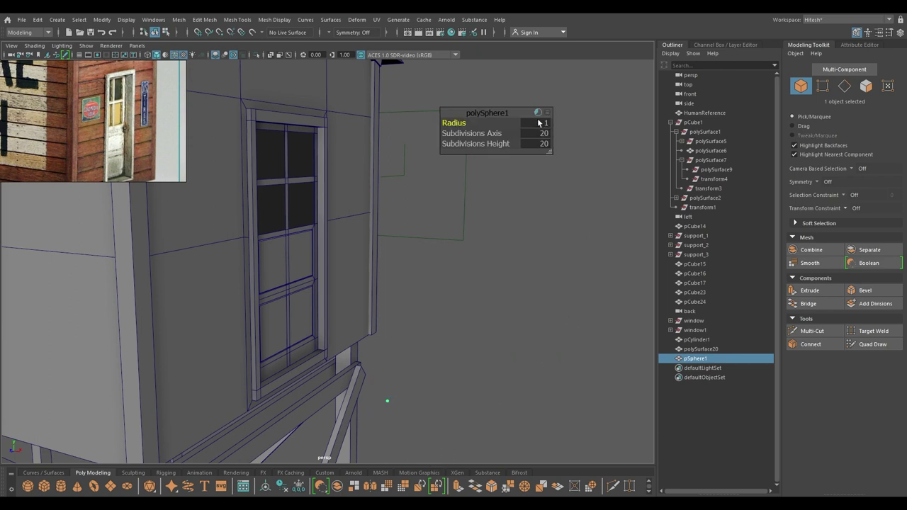
key(Tab)
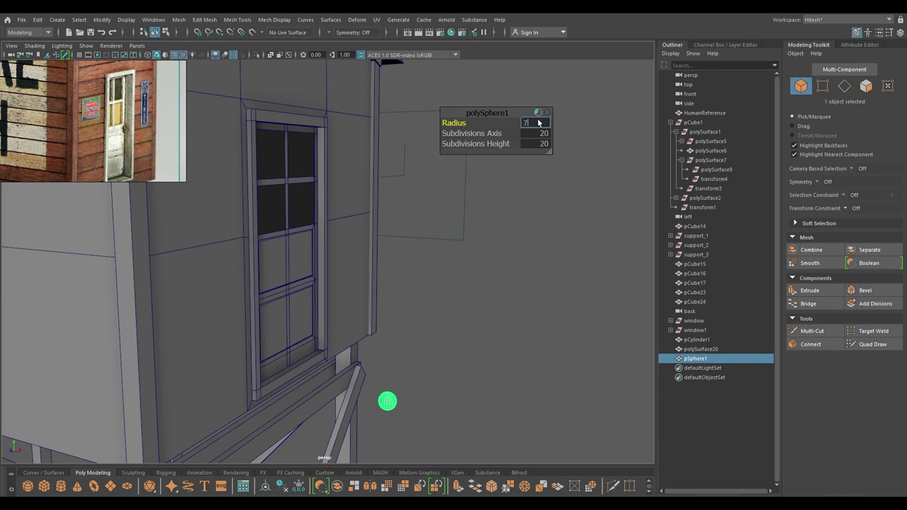
key(w)
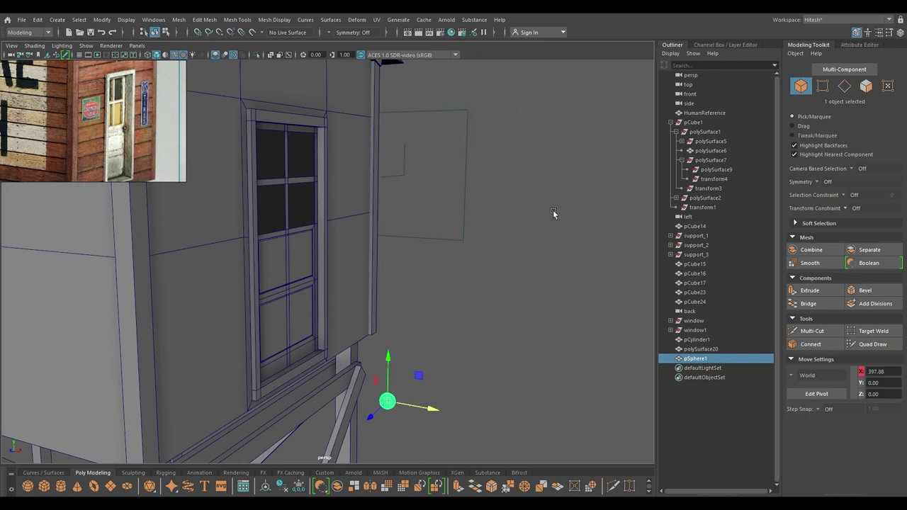
- Raise the knob sphere to about Y 137 in front of the door and hide the human reference figure
drag(392, 358, 419, 199)
key(space)
key(f)
alt+right_drag(513, 330, 398, 379)
alt+right_drag(407, 190, 349, 316)
click(330, 330)
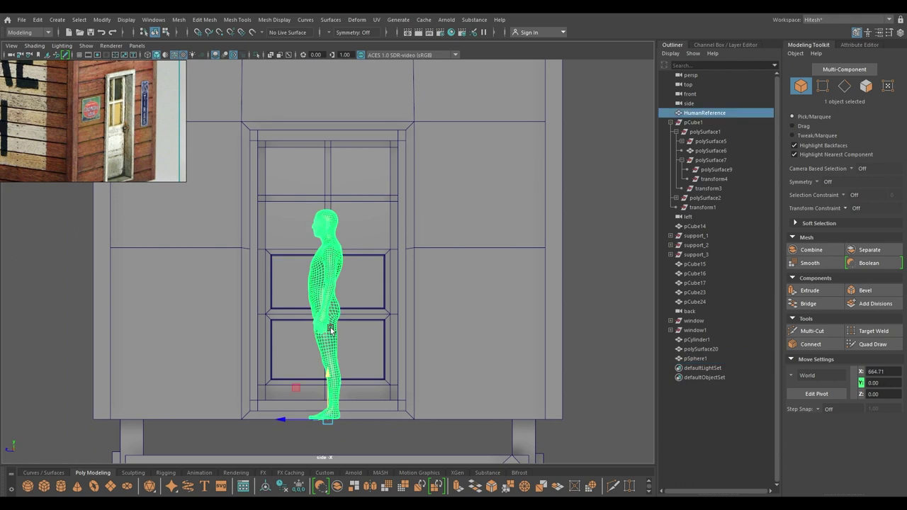
key(ctrl+h)
click(327, 269)
scroll(427, 326, up, 6)
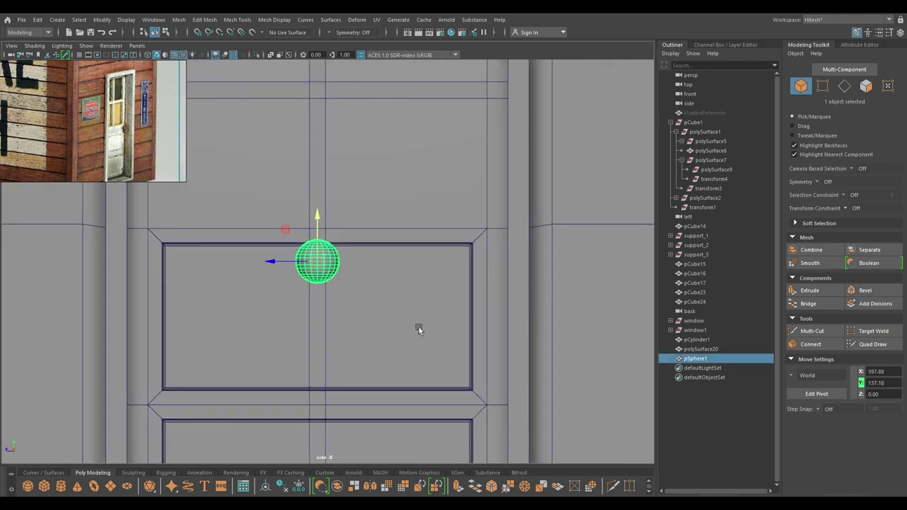
- Rotate the sphere so its pole faces outward and move it over the door's side stile at about Y 151, Z -57
key(e)
drag(284, 223, 284, 283)
key(w)
drag(239, 252, 491, 282)
alt+right_drag(504, 432, 385, 52)
alt+middle_drag(412, 195, 423, 198)
alt+right_drag(443, 236, 489, 455)
alt+right_drag(469, 411, 489, 423)
alt+middle_drag(489, 423, 298, 455)
alt+right_drag(347, 414, 363, 426)
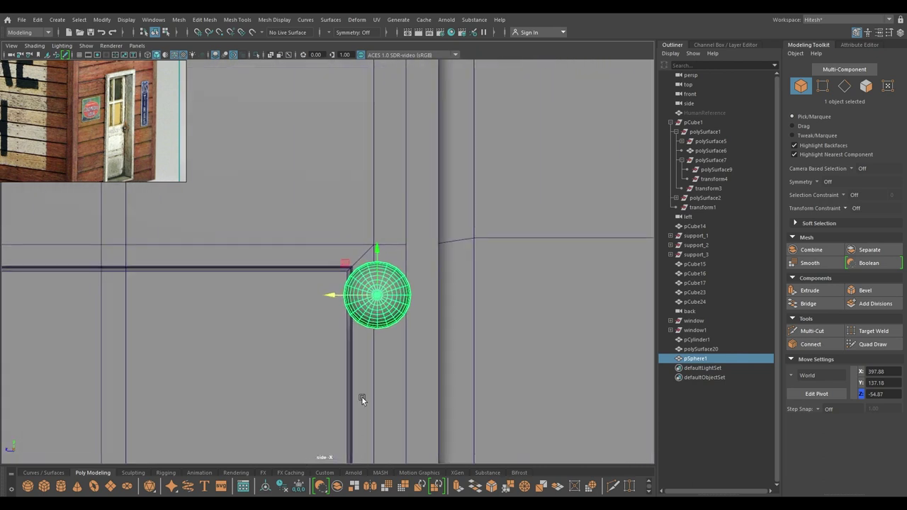
drag(329, 296, 345, 297)
drag(390, 246, 390, 183)
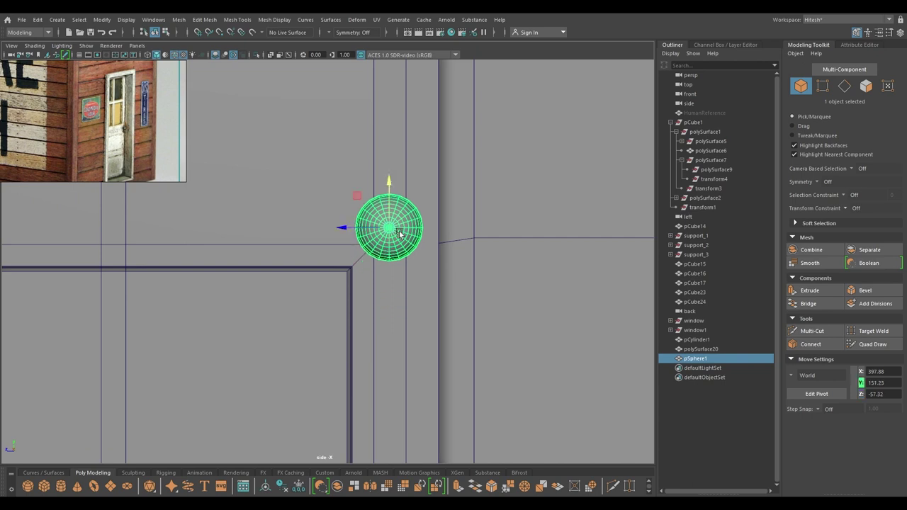
- Set the knob sphere's radius to 5
key(t)
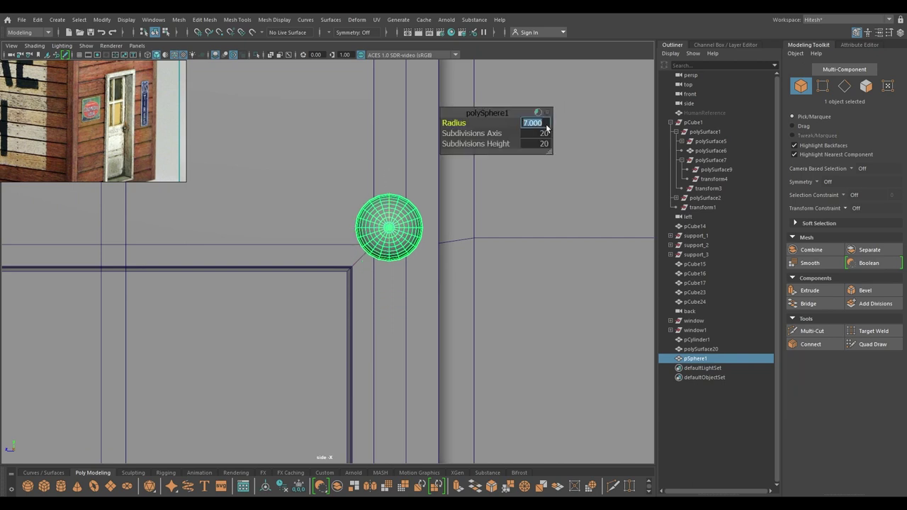
text(5)
click(490, 113)
key(w)
- Delete the faces at the sphere's door-facing end in the top view
key(space)
drag(491, 113, 428, 125)
alt+middle_drag(596, 184, 448, 209)
alt+right_drag(448, 208, 571, 468)
alt+middle_drag(498, 305, 122, 419)
alt+right_drag(122, 419, 395, 425)
alt+middle_drag(395, 426, 713, 224)
drag(712, 235, 711, 276)
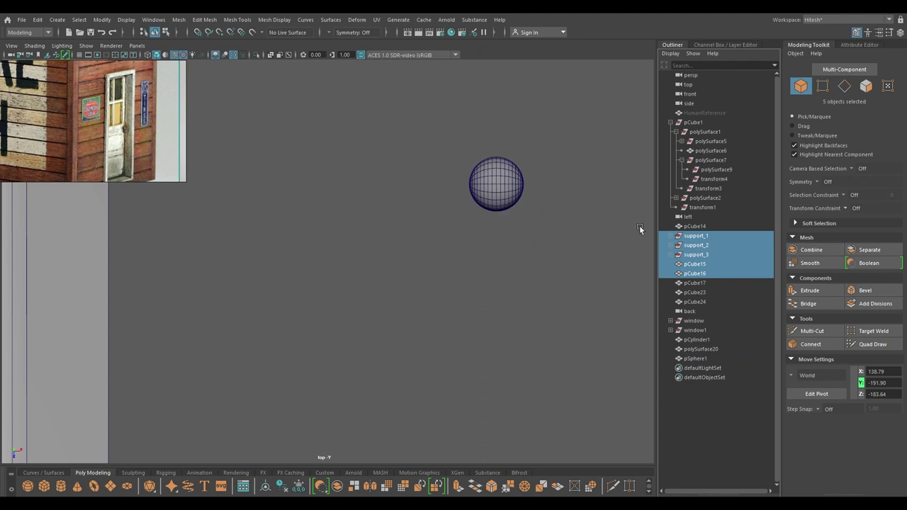
click(517, 170)
right_drag(525, 134, 437, 138)
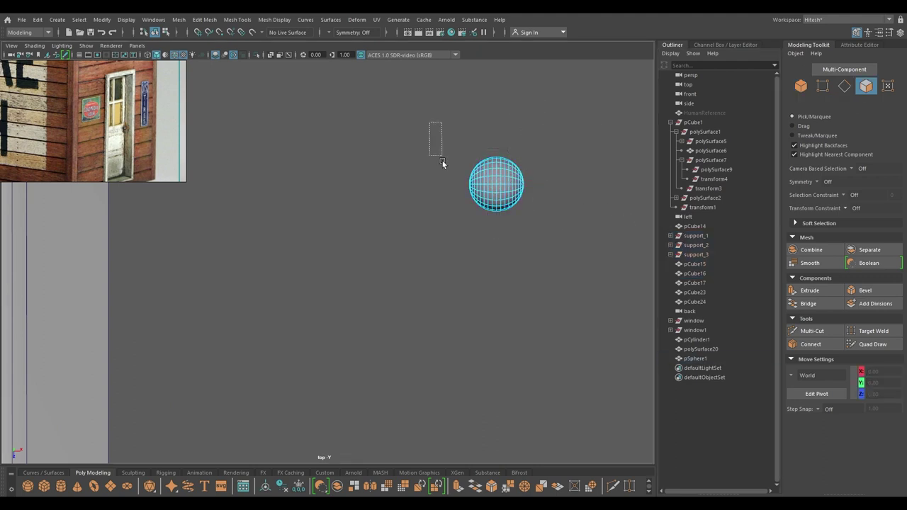
drag(466, 246, 474, 249)
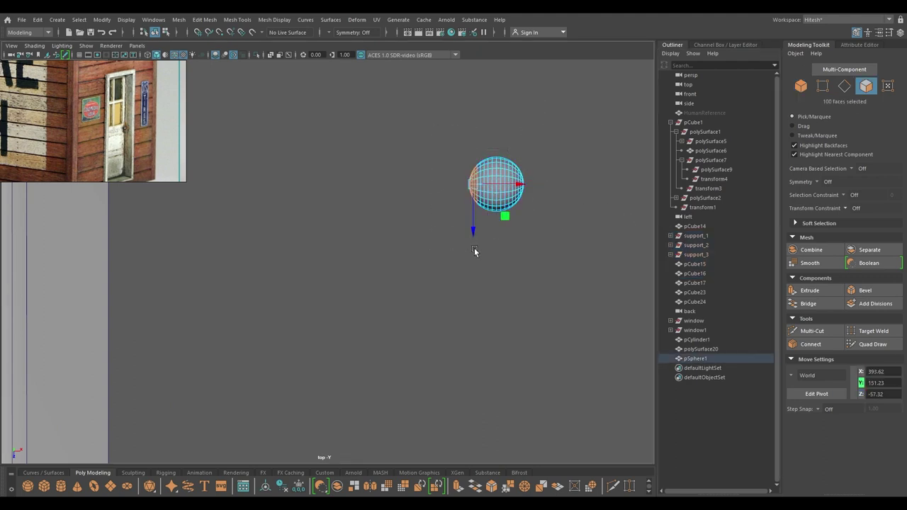
key(Delete)
alt+middle_drag(472, 245, 377, 286)
scroll(357, 324, up, 2)
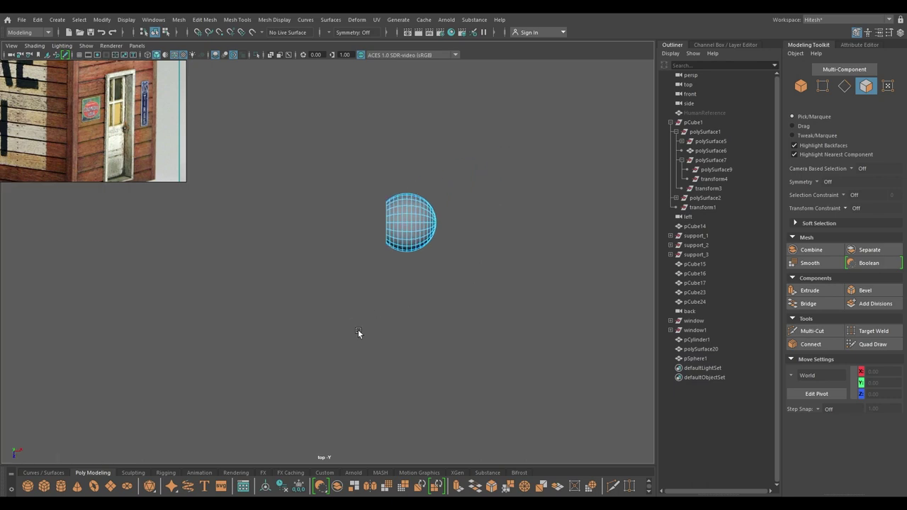
- Extrude the sphere's open border edge loop towards the door to form the knob's neck
double_click(398, 204)
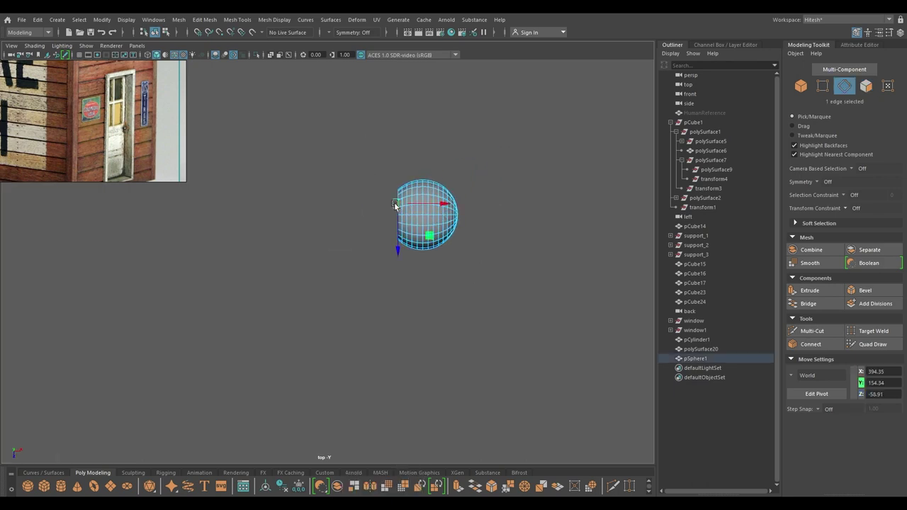
key(space)
key(space)
key(f)
alt+drag(516, 252, 434, 237)
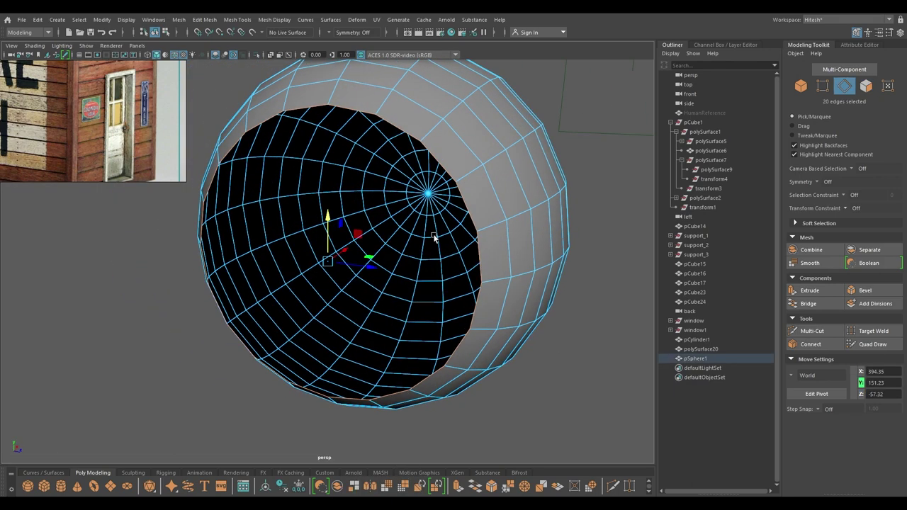
shift+drag(331, 260, 261, 274)
key(w)
alt+drag(314, 294, 273, 290)
alt+drag(206, 277, 140, 328)
alt+drag(325, 301, 363, 284)
- Extend the neck's end loop further towards the door and shape it into a collar
drag(373, 250, 277, 272)
alt+drag(249, 321, 193, 350)
key(r)
shift+right_drag(173, 287, 185, 188)
key(w)
alt+drag(345, 294, 272, 258)
scroll(303, 172, down, 4)
- Apply Soften/Harden Edges to the whole door knob in object mode
alt+drag(304, 173, 323, 168)
right_drag(324, 166, 360, 146)
click(272, 20)
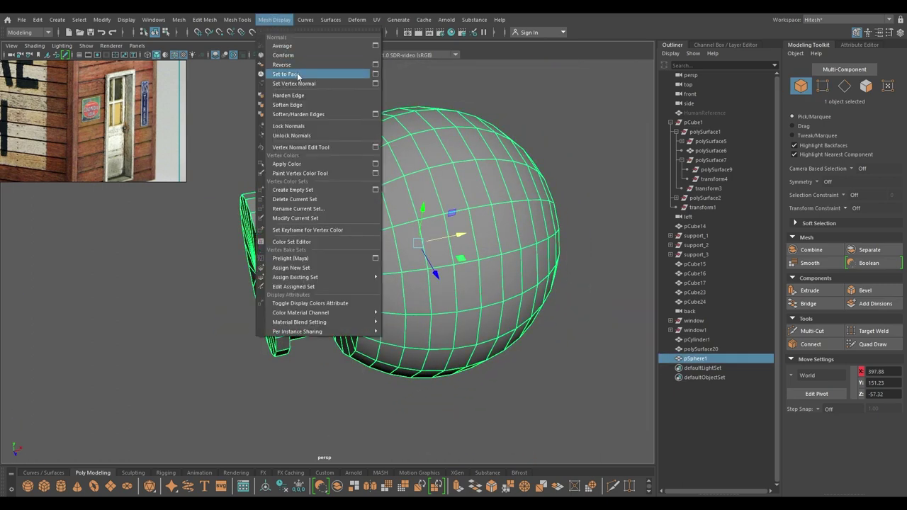
click(325, 115)
right_drag(328, 143, 376, 109)
click(285, 110)
- Move the finished knob along X until it sits against the door at about X 301
scroll(238, 115, down, 5)
alt+right_drag(237, 116, 218, 25)
click(331, 263)
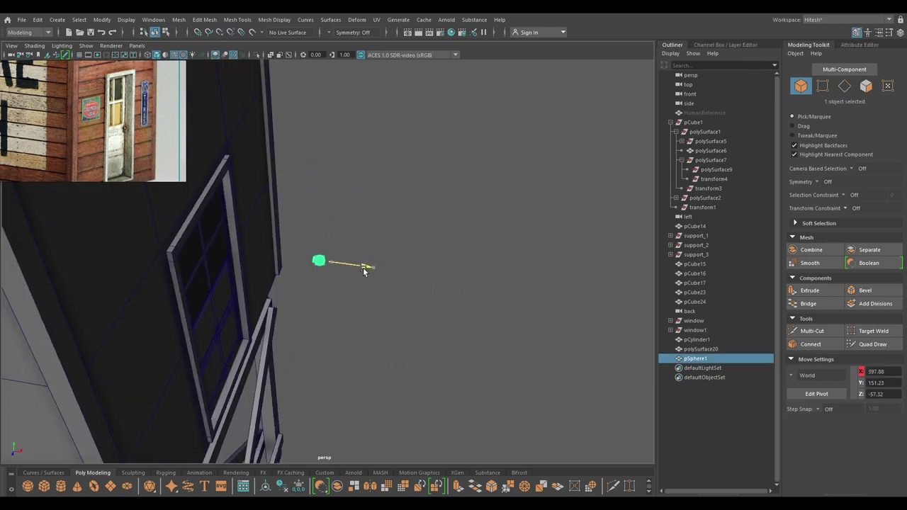
key(f)
alt+drag(295, 278, 276, 217)
drag(367, 273, 313, 261)
key(f)
alt+drag(337, 287, 284, 298)
drag(359, 268, 476, 427)
scroll(268, 285, down, 8)
scroll(330, 262, up, 5)
drag(339, 266, 301, 267)
drag(379, 273, 340, 271)
key(w)
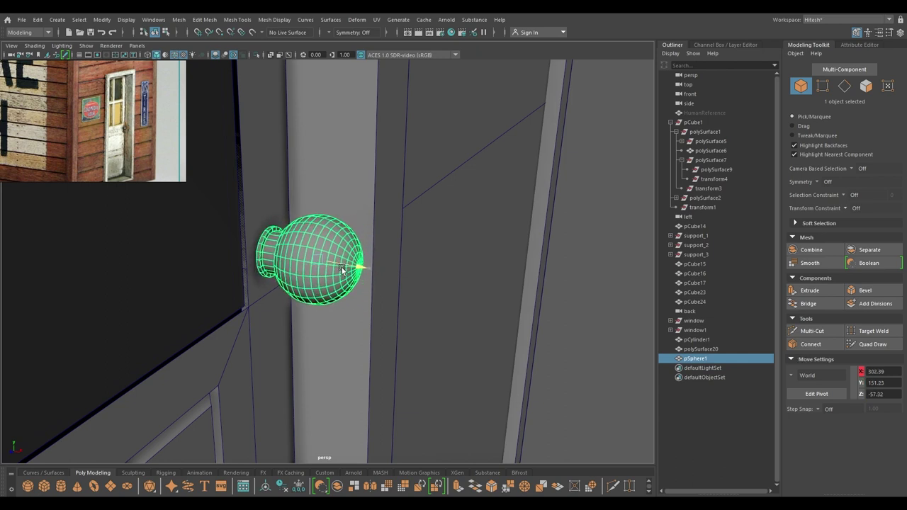
- Shift the knob along Z to about -56.7 so it sits centred on the door's side stile
click(557, 321)
alt+drag(556, 321, 389, 378)
scroll(311, 324, down, 5)
scroll(389, 378, up, 4)
click(344, 256)
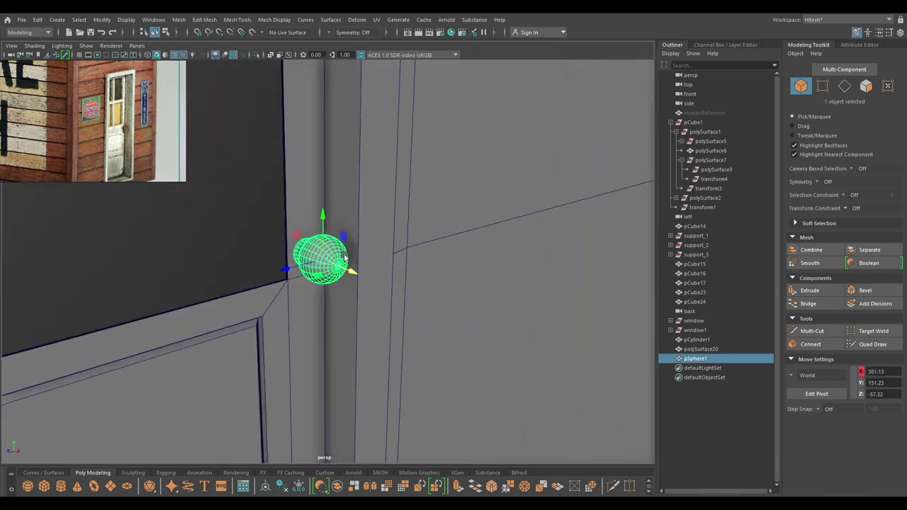
drag(287, 270, 283, 272)
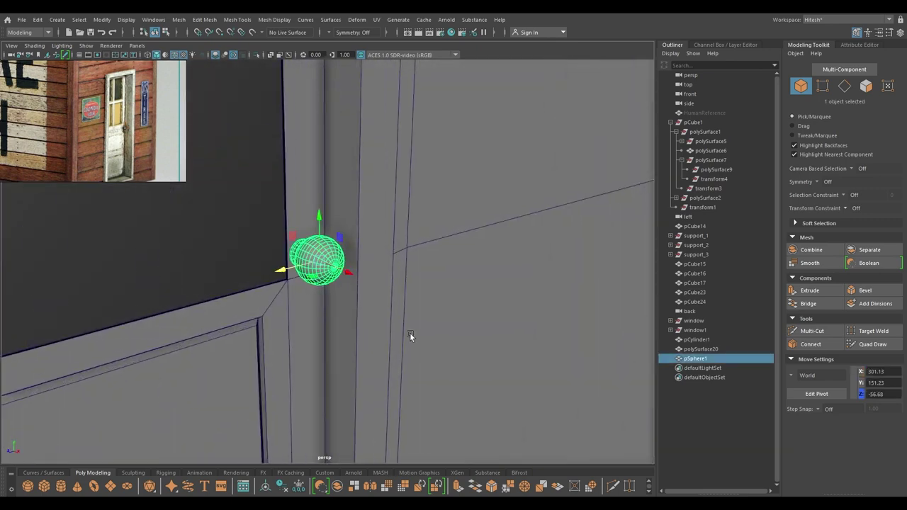
scroll(416, 348, down, 6)
alt+drag(364, 243, 609, 340)
click(609, 340)
scroll(524, 275, down, 3)
alt+drag(523, 275, 455, 230)
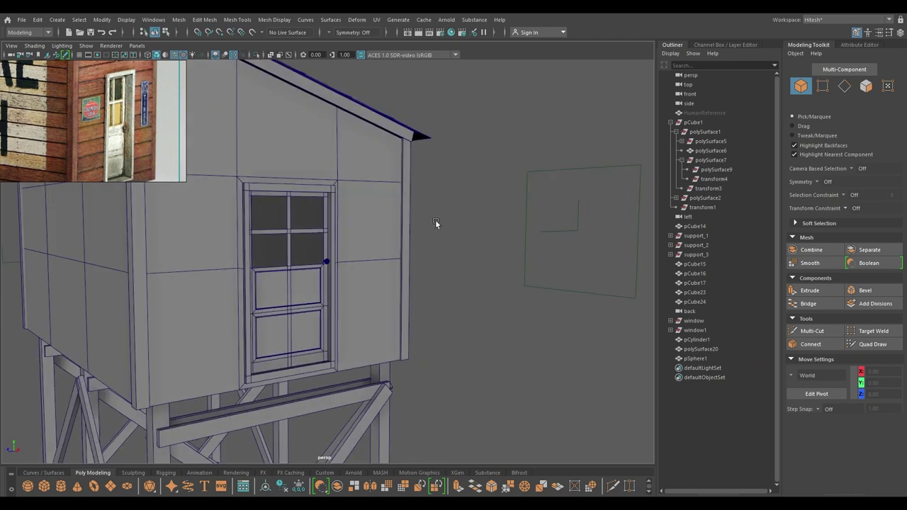
- Hide the glass panes object and isolate the door by hiding everything unselected
scroll(254, 298, up, 6)
alt+drag(286, 294, 320, 359)
scroll(320, 359, up, 4)
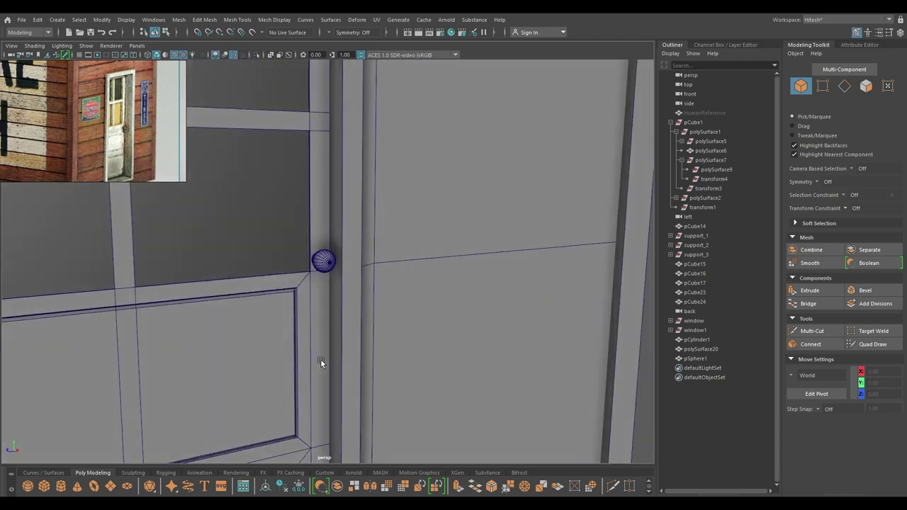
click(288, 243)
key(h)
alt+drag(298, 277, 294, 327)
click(295, 327)
key(alt+h)
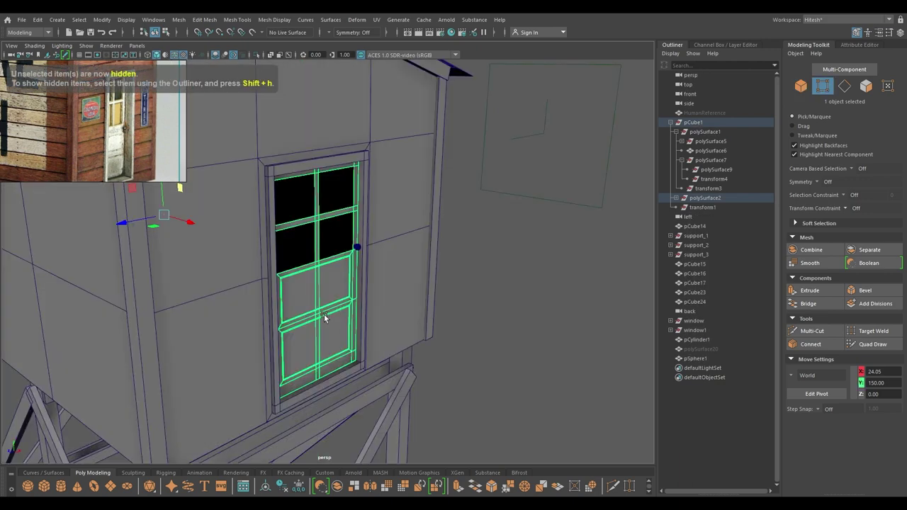
key(space)
mouse_move(324, 316)
mouse_down()
mouse_move(343, 316)
mouse_move(317, 312)
mouse_move(321, 306)
mouse_up()
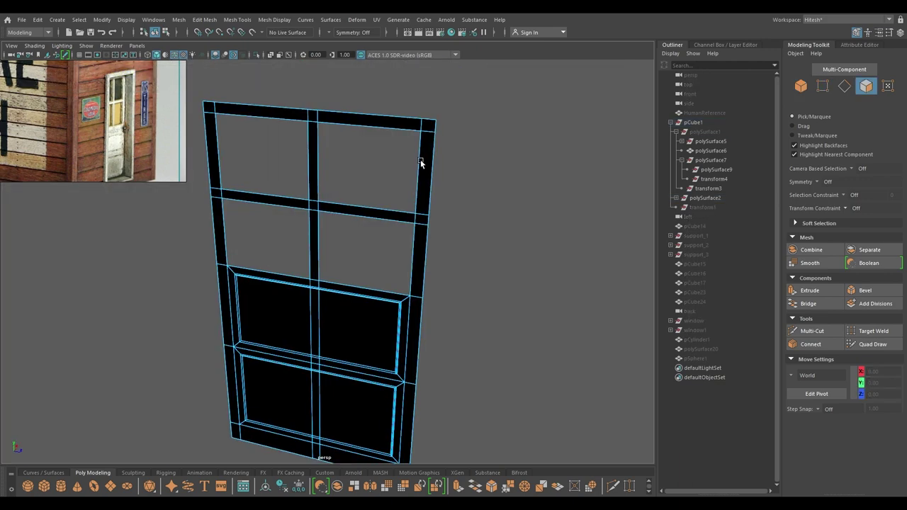
- Extrude all faces of the door with a thickness of about -0.69
scroll(419, 339, down, 4)
right_drag(394, 248, 438, 217)
alt+drag(352, 267, 220, 264)
key(ctrl+e)
scroll(314, 320, up, 3)
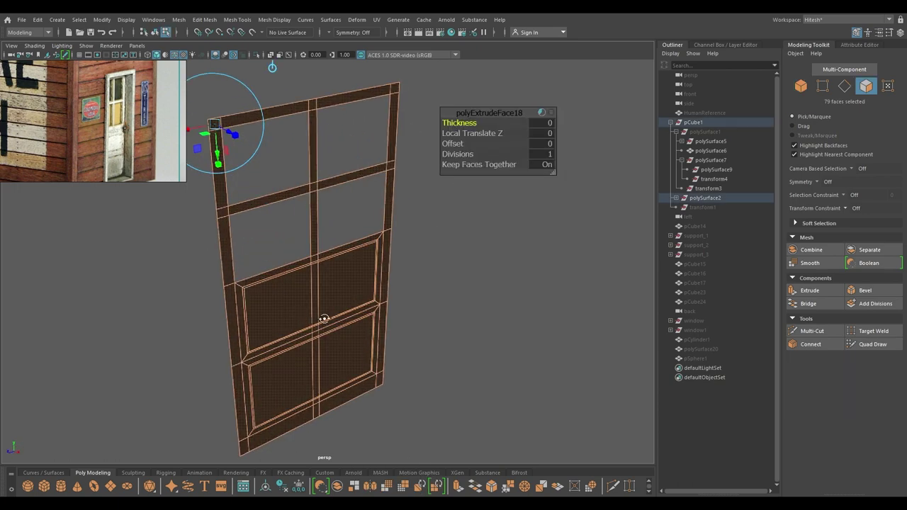
alt+drag(314, 320, 326, 316)
drag(451, 122, 418, 121)
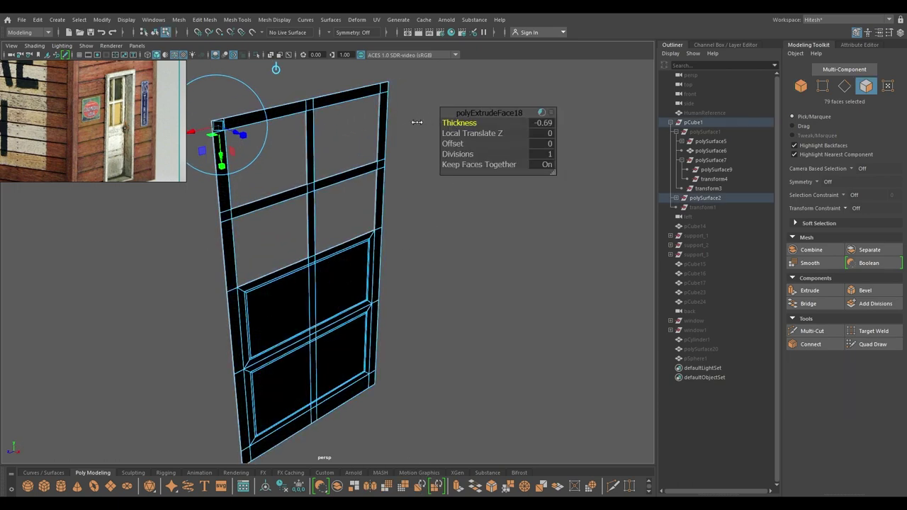
alt+drag(256, 234, 369, 222)
alt+middle_drag(369, 222, 360, 145)
alt+right_drag(360, 144, 423, 449)
alt+middle_drag(423, 449, 447, 237)
alt+drag(447, 236, 444, 283)
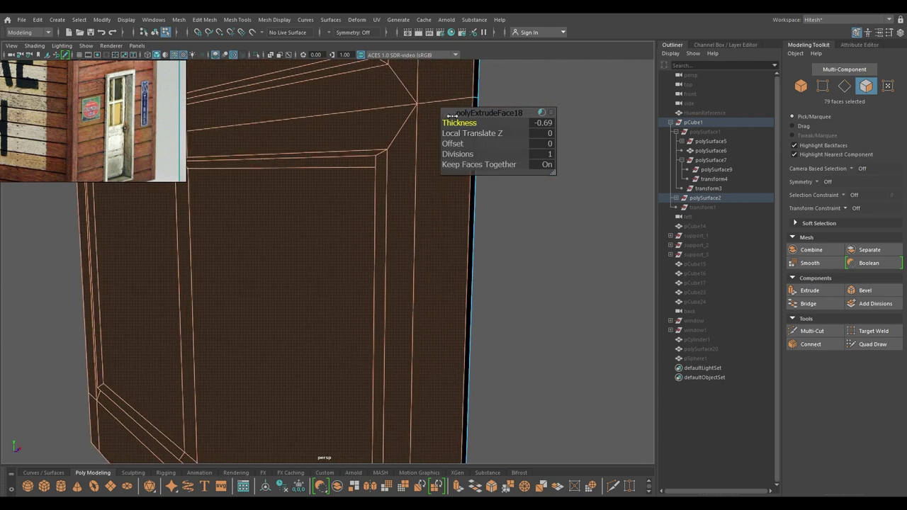
- Increase the door extrusion's negative thickness further to make the door thicker, checking it along the panel edges
mouse_move(453, 121)
mouse_down()
mouse_move(418, 126)
mouse_move(437, 129)
mouse_up()
alt+right_drag(375, 213, 311, 241)
alt+drag(312, 241, 194, 222)
alt+right_drag(195, 222, 241, 257)
alt+middle_drag(241, 256, 304, 290)
alt+right_drag(284, 271, 301, 300)
alt+drag(300, 301, 318, 314)
alt+right_drag(318, 314, 306, 225)
alt+drag(305, 224, 398, 172)
alt+middle_drag(398, 173, 417, 305)
drag(452, 123, 424, 120)
key(w)
- Reverse the face normals of the extruded door so its surfaces face outward
scroll(339, 162, down, 2)
right_drag(334, 156, 429, 86)
click(273, 19)
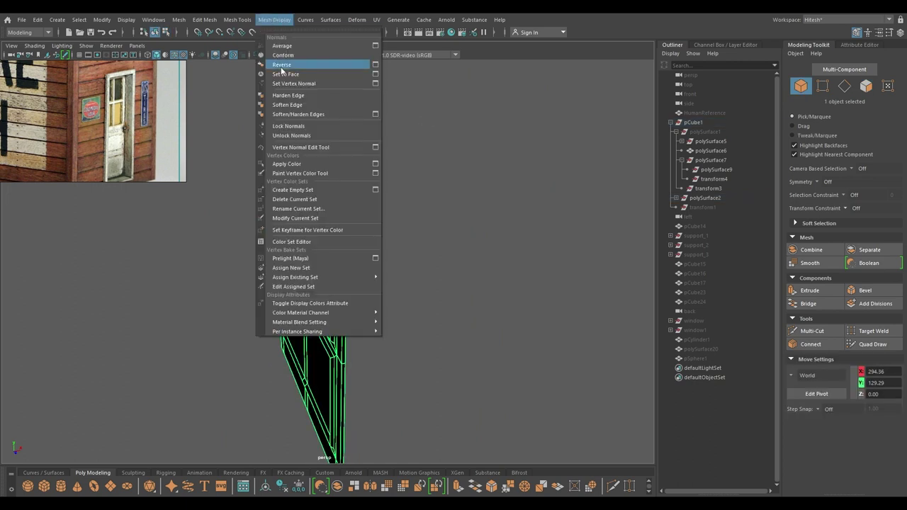
click(282, 68)
right_drag(383, 197, 419, 182)
click(433, 247)
alt+drag(432, 247, 403, 256)
- Unhide the rest of the cabin and show the hidden glass panes object inside the door again
key(ctrl+shift+h)
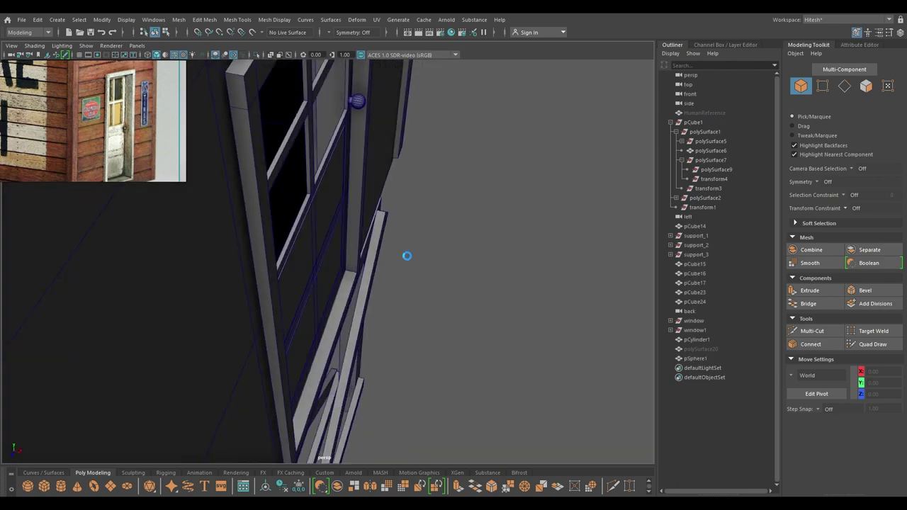
click(699, 349)
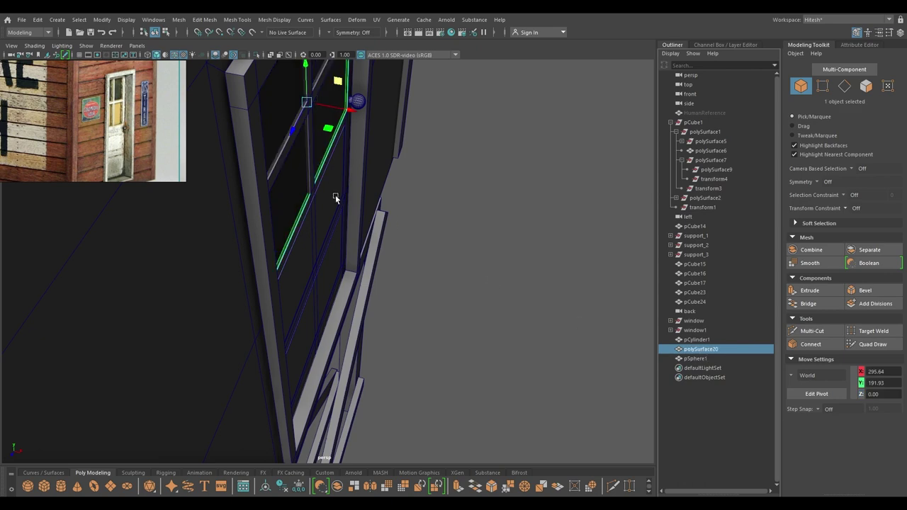
click(528, 198)
alt+drag(493, 274, 445, 405)
click(279, 175)
alt+drag(319, 265, 374, 331)
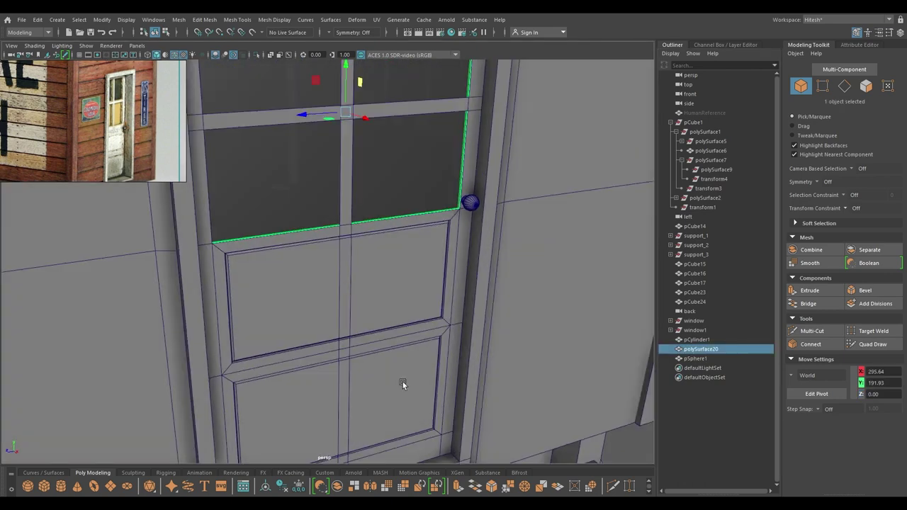
- Raise the row of door vertices along the lower edge of the window opening to shorten the glazed area
alt+right_drag(374, 331, 369, 246)
alt+right_drag(475, 272, 538, 283)
alt+middle_drag(390, 221, 326, 223)
alt+right_drag(326, 223, 383, 304)
alt+drag(382, 304, 333, 252)
key(F9)
alt+middle_drag(483, 211, 492, 299)
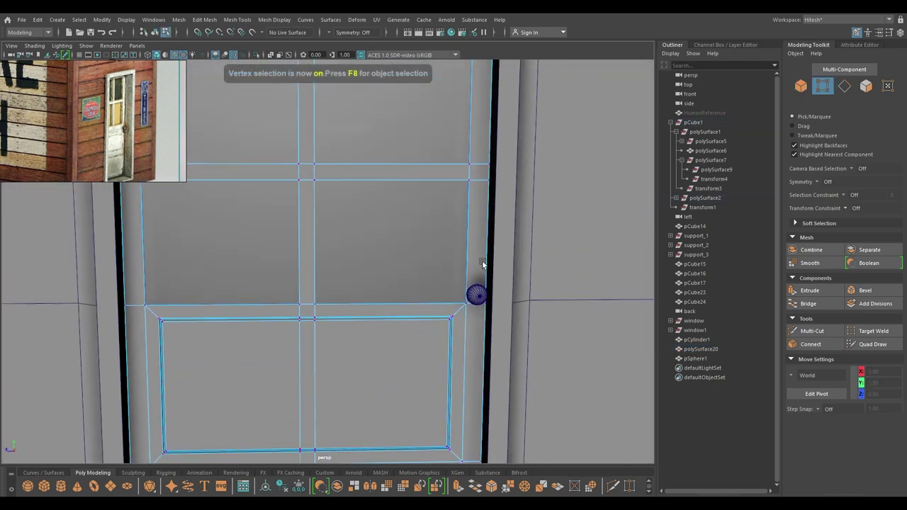
alt+right_drag(493, 300, 465, 302)
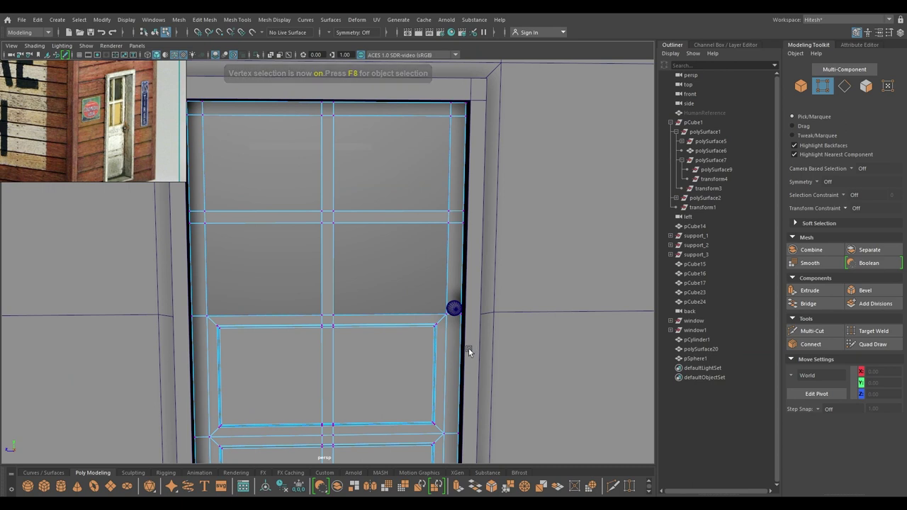
drag(494, 349, 84, 261)
ctrl+drag(487, 428, 150, 324)
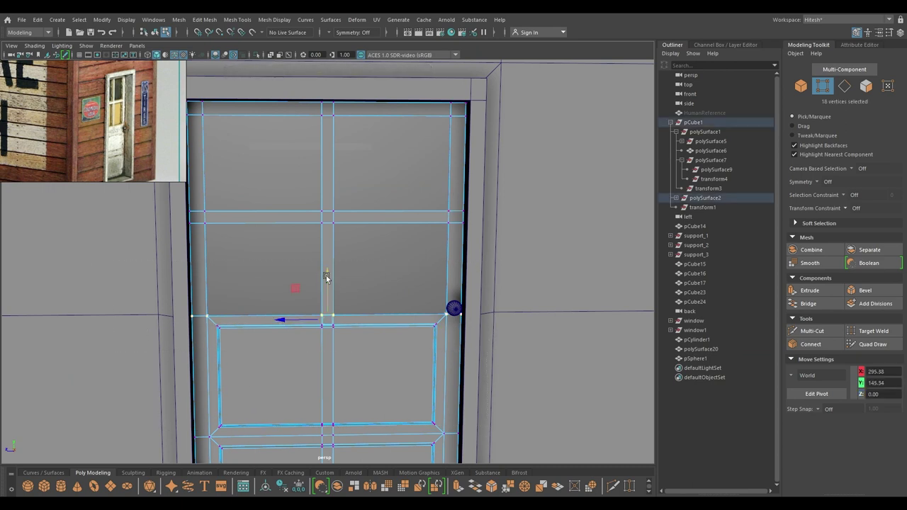
drag(327, 282, 389, 224)
click(242, 300)
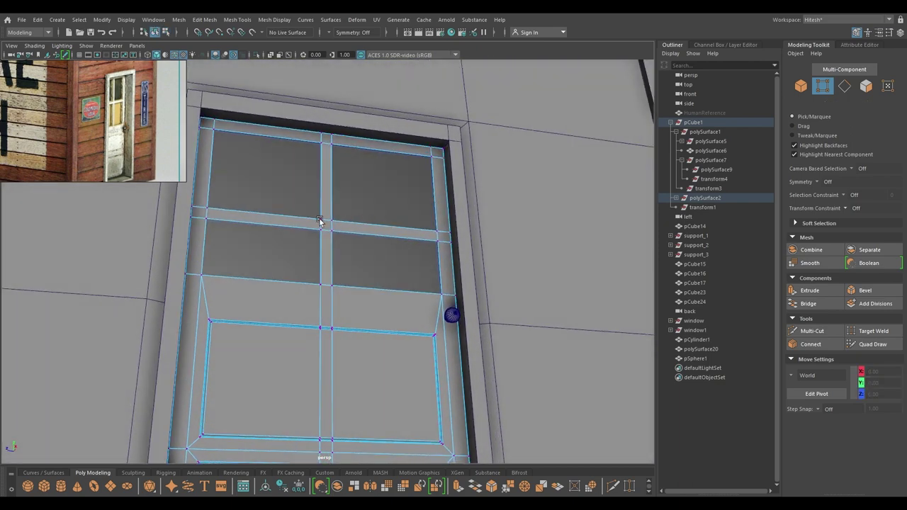
- Delete the horizontal glazing bar faces on both sides of the central mullion, keeping the vertical mullion
right_drag(325, 198, 325, 217)
alt+drag(325, 218, 292, 245)
drag(300, 198, 353, 245)
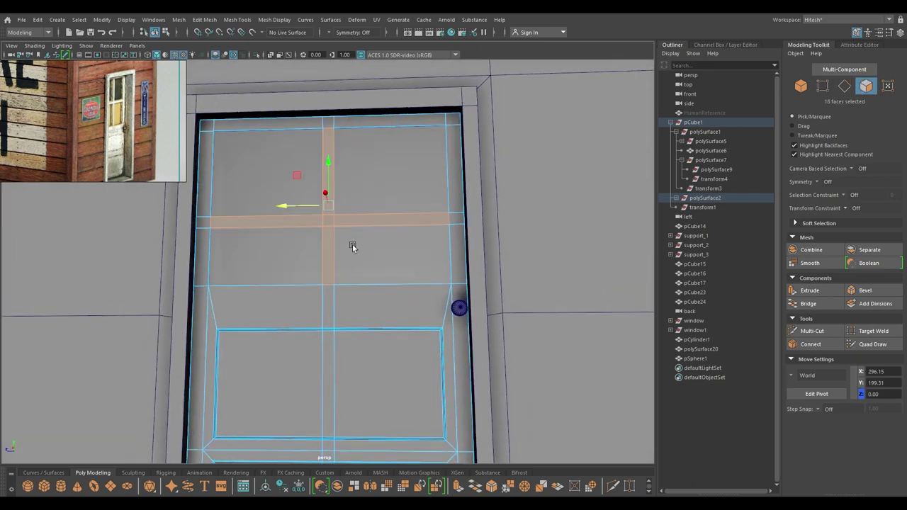
key(Delete)
key(ctrl+z)
drag(400, 204, 414, 245)
key(Delete)
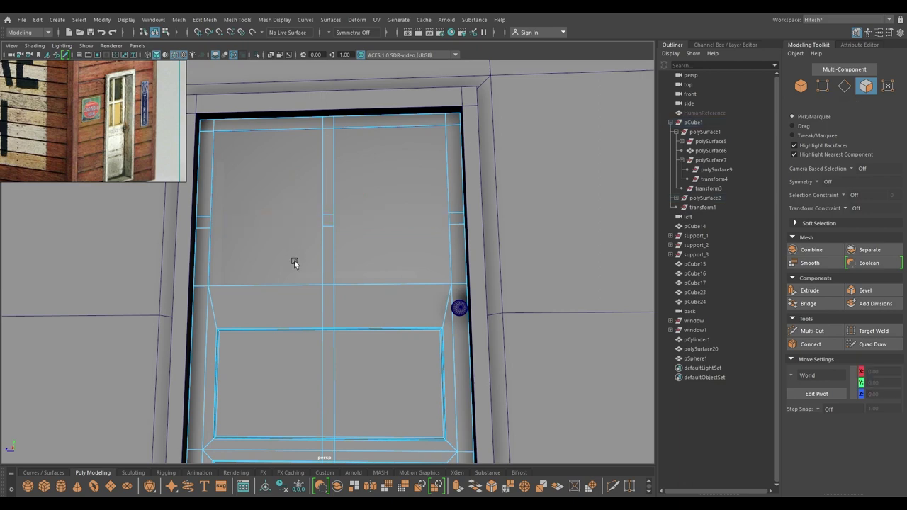
- Select the door as an object and isolate it by hiding all unselected objects
key(f)
alt+drag(330, 241, 361, 298)
alt+right_drag(362, 298, 431, 341)
alt+drag(431, 341, 378, 320)
right_drag(479, 244, 438, 299)
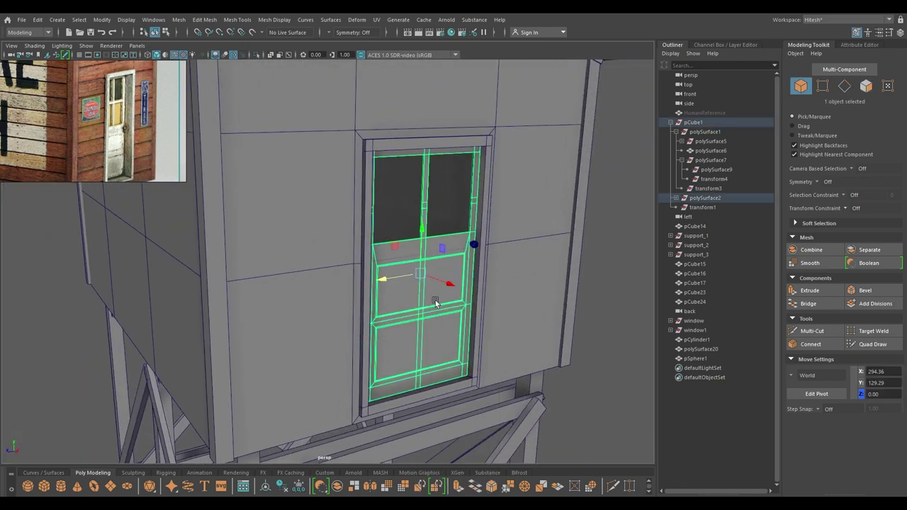
key(alt+h)
key(f)
alt+drag(395, 265, 406, 234)
alt+middle_drag(405, 234, 407, 334)
alt+right_drag(407, 334, 378, 377)
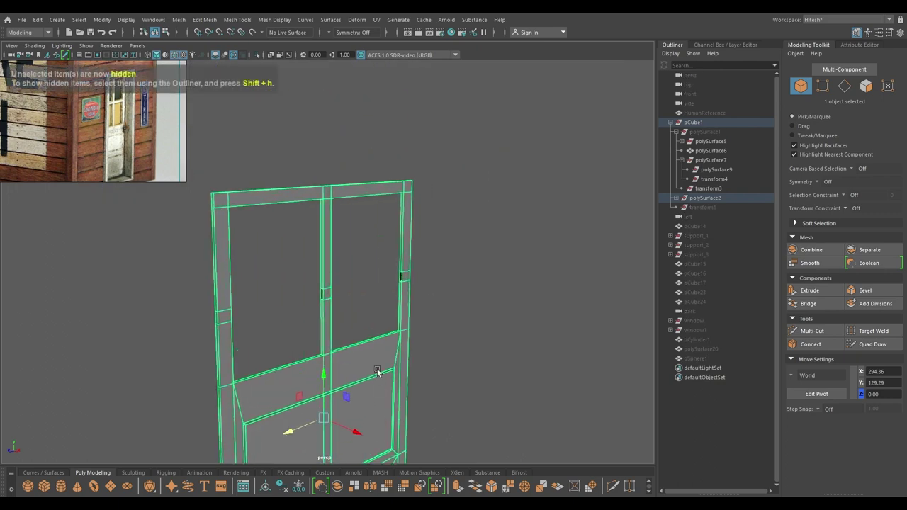
- Delete the two leftover cross edges where the glazing bar met one of the door's side stiles
alt+middle_drag(377, 377, 407, 333)
alt+right_drag(407, 332, 424, 415)
mouse_move(358, 278)
alt+mouse_down()
mouse_move(365, 249)
mouse_move(365, 288)
alt+mouse_up()
alt+middle_drag(368, 283, 407, 322)
alt+drag(408, 322, 494, 284)
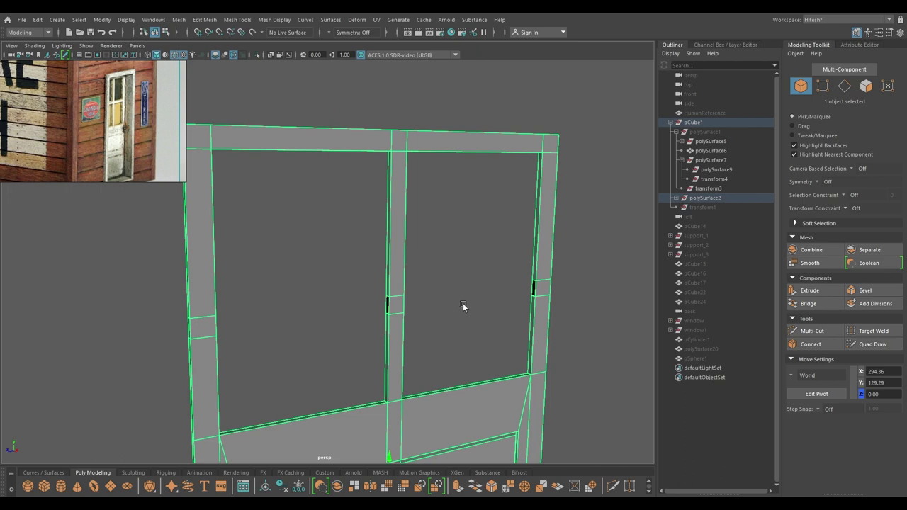
alt+drag(451, 306, 504, 297)
alt+middle_drag(503, 273, 474, 256)
alt+right_drag(475, 255, 542, 239)
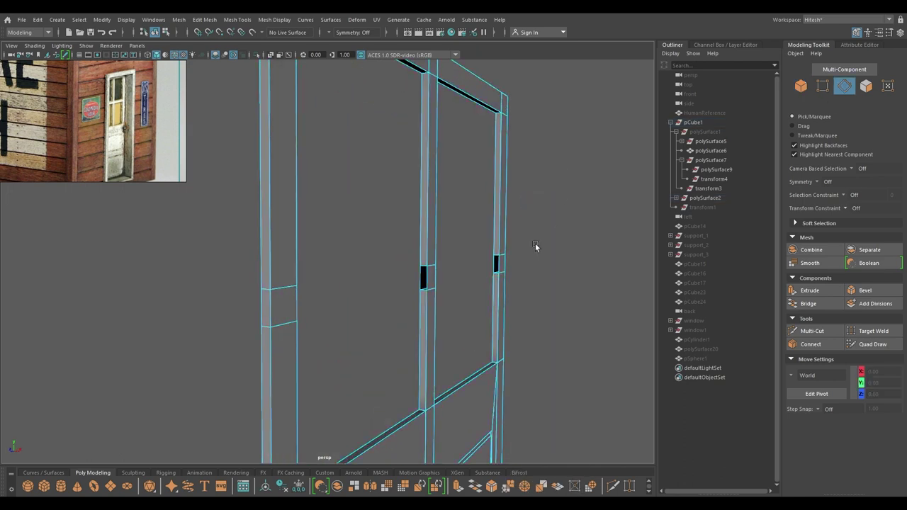
double_click(501, 256)
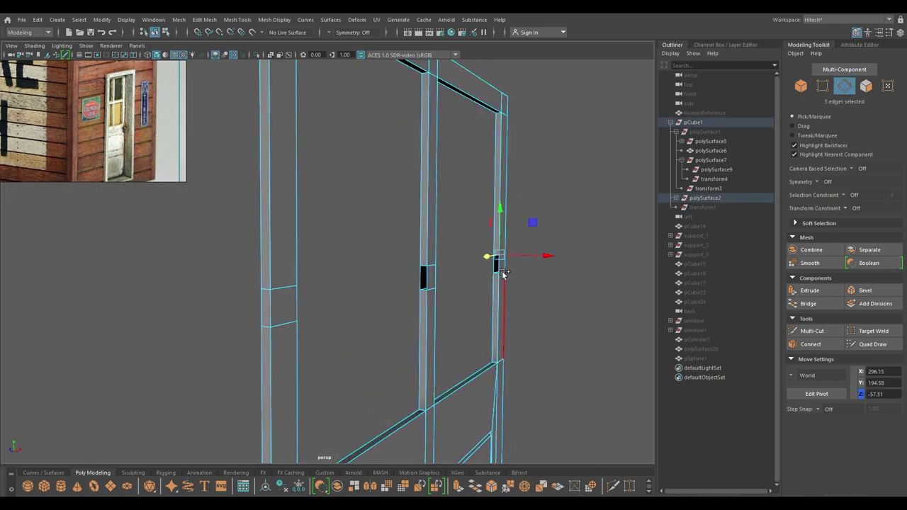
shift+double_click(502, 271)
shift+right_drag(503, 269, 454, 284)
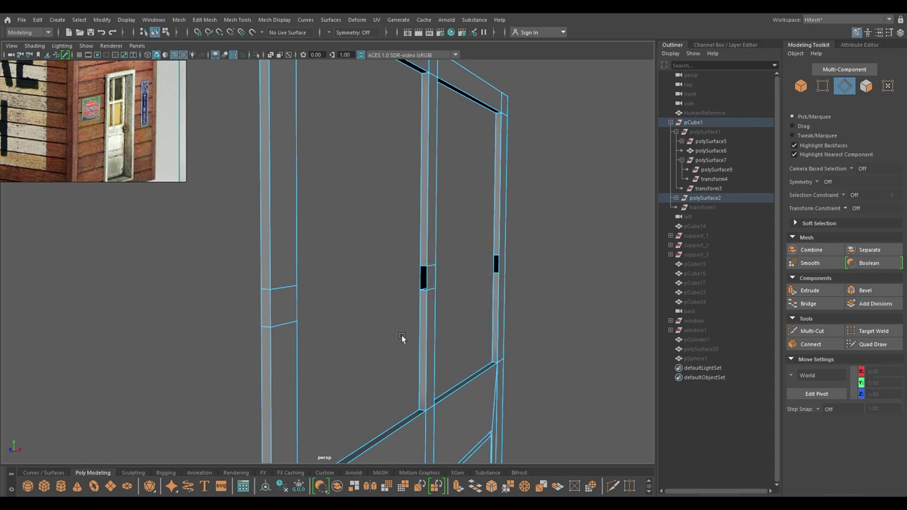
- Delete the two leftover cross edges on the central mullion where the glazing bar crossed it
click(429, 294)
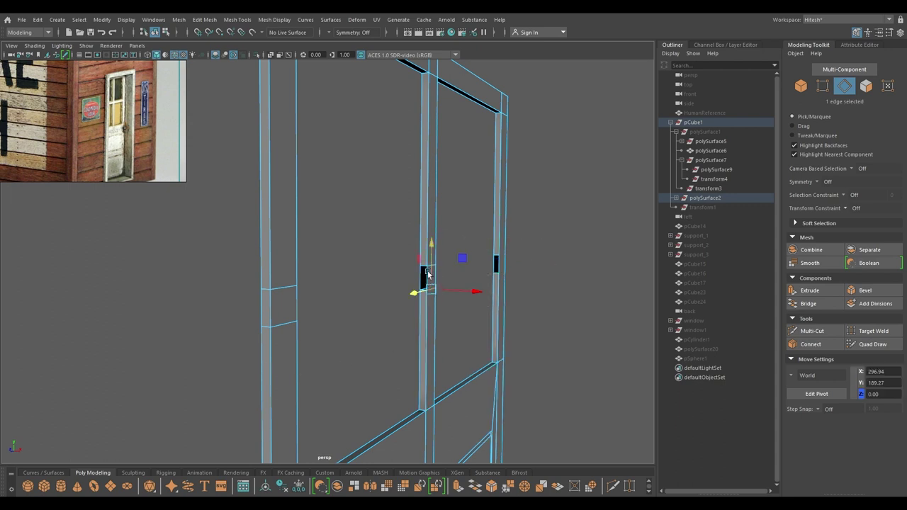
alt+drag(433, 274, 389, 274)
click(504, 251)
scroll(437, 357, up, 3)
click(426, 278)
shift+click(427, 305)
shift+right_drag(426, 305, 398, 435)
- Fill the open holes left by the glazing bar on the inner sides of the mullion and both stiles
shift+double_click(410, 312)
alt+drag(504, 338, 369, 317)
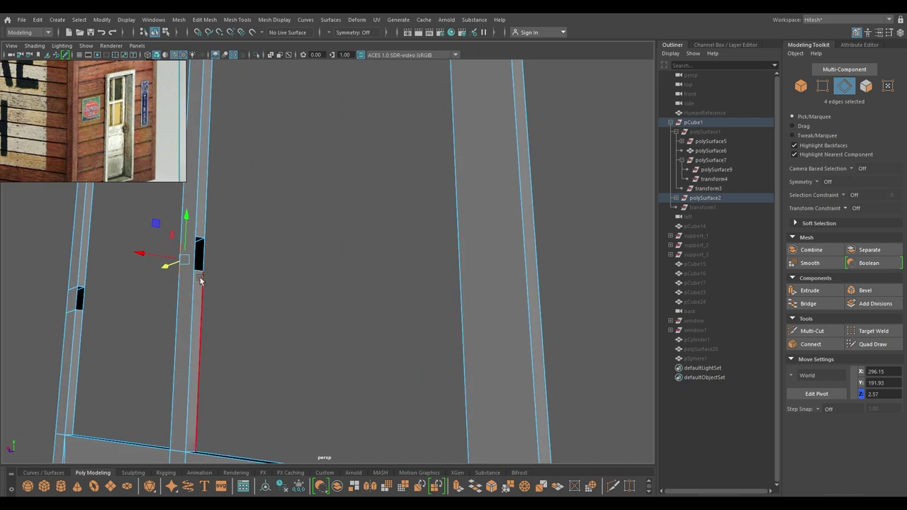
double_click(197, 270)
shift+right_drag(243, 251, 226, 373)
alt+drag(226, 366, 377, 362)
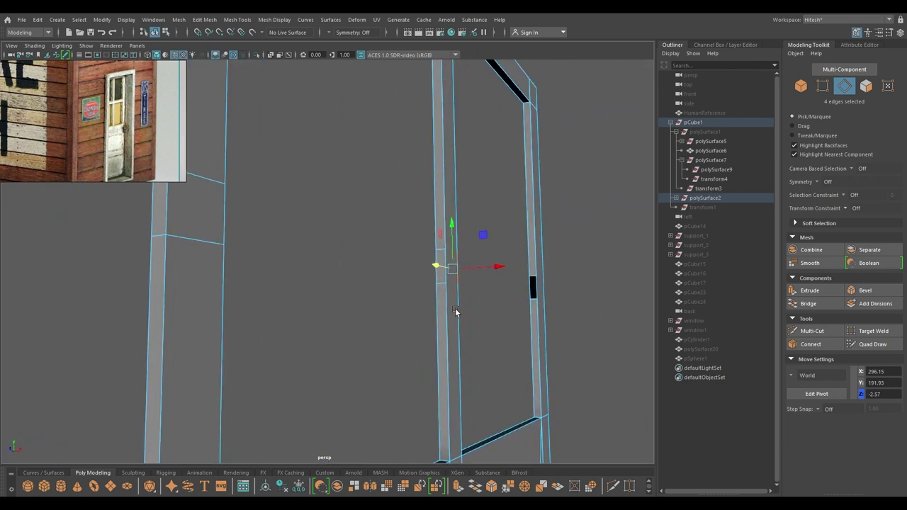
double_click(537, 300)
alt+drag(521, 306, 285, 321)
alt+middle_drag(285, 322, 481, 344)
alt+drag(481, 345, 427, 345)
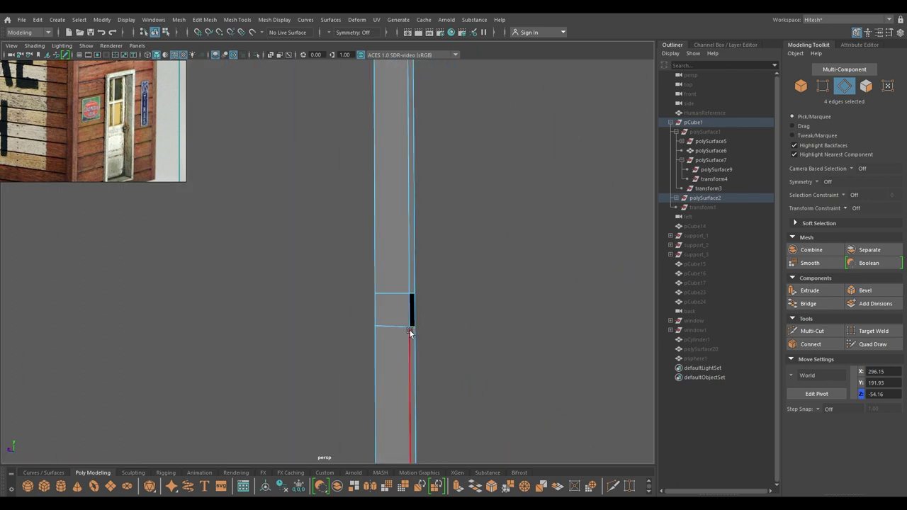
double_click(414, 329)
key(g)
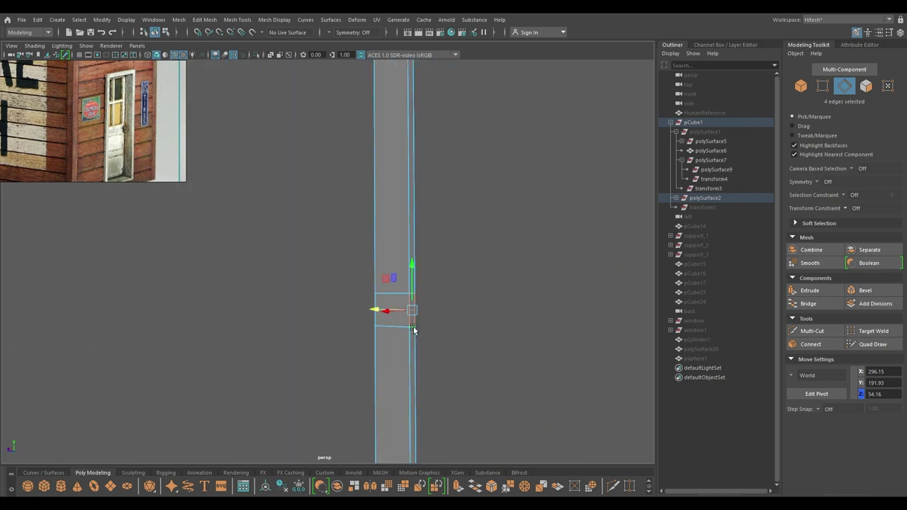
- Delete the leftover cross edges around the filled hole on the opposite side stile
double_click(402, 326)
shift+click(404, 295)
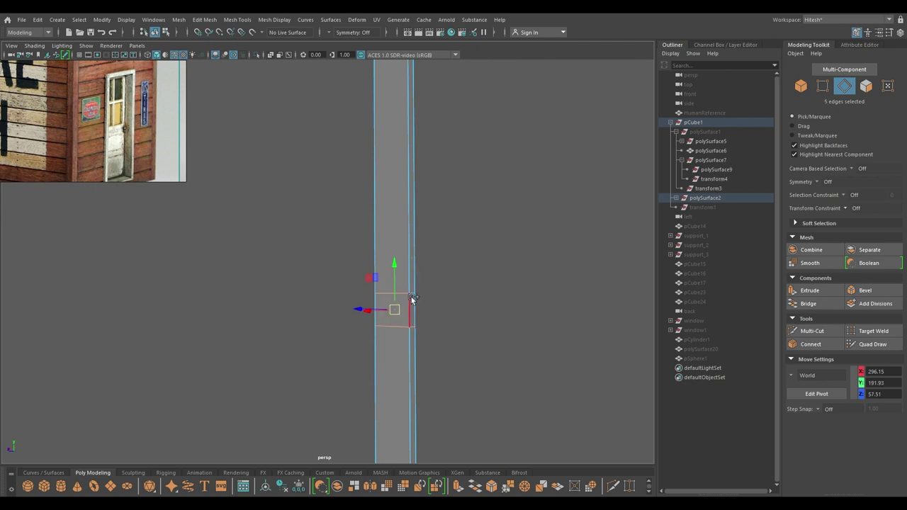
shift+right_drag(423, 287, 486, 302)
alt+drag(439, 336, 407, 297)
- Select the remaining short cross edges around the filled holes on the mullion and stiles and delete them
double_click(515, 294)
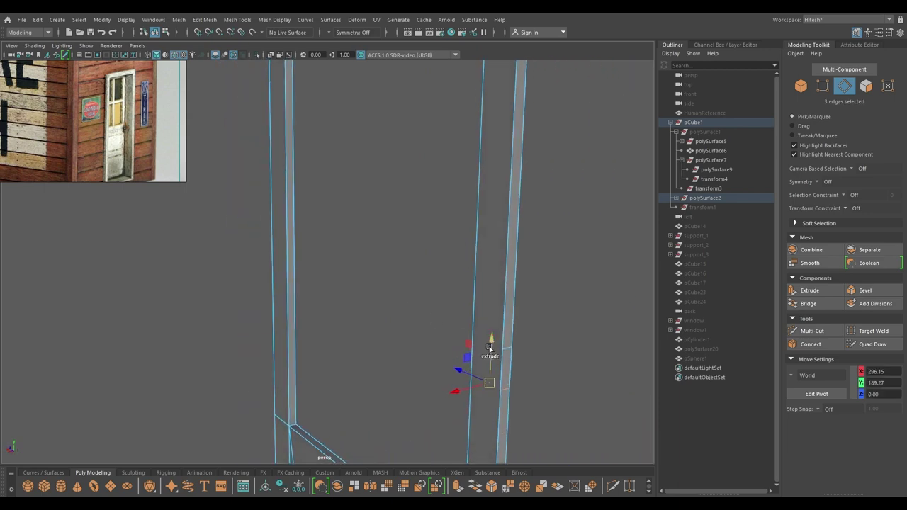
shift+double_click(504, 348)
alt+drag(497, 349, 455, 270)
shift+click(442, 255)
key(ctrl+z)
shift+click(439, 257)
key(ctrl+z)
shift+click(438, 255)
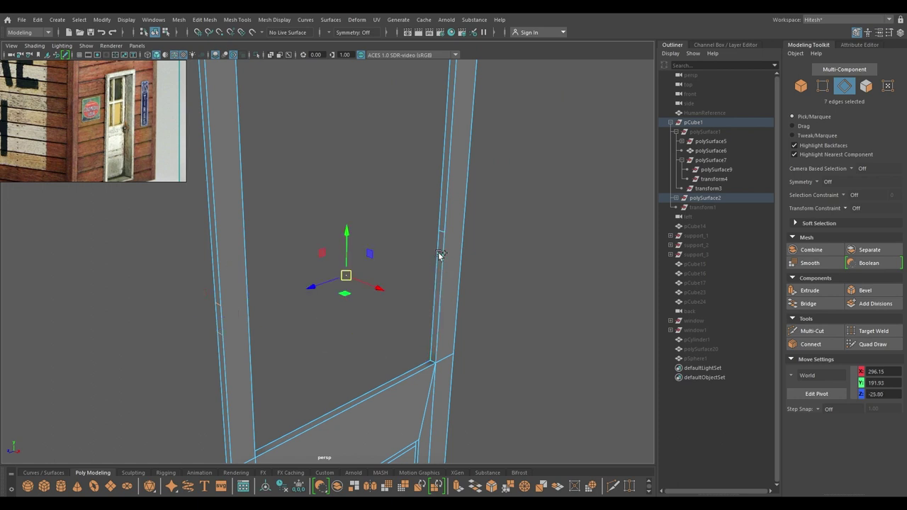
shift+click(441, 233)
shift+right_click(442, 234)
shift+right_drag(442, 234, 420, 346)
alt+drag(416, 350, 326, 317)
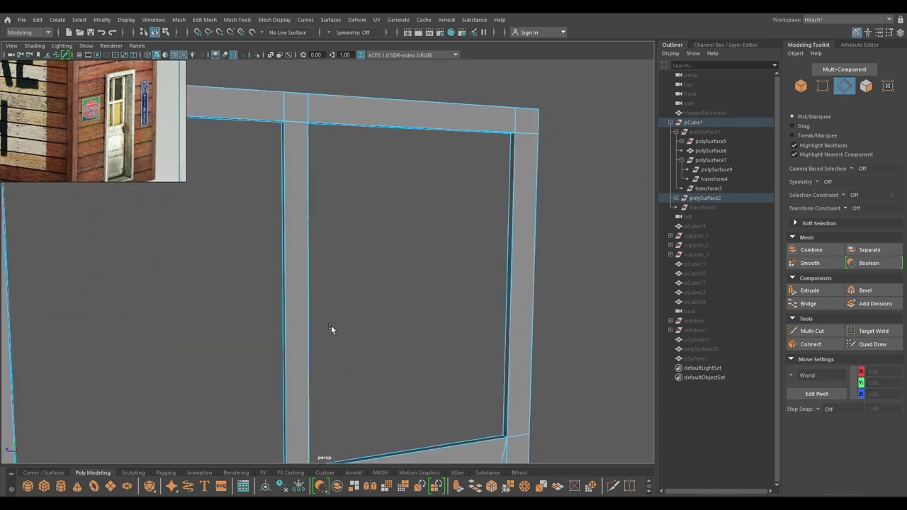
- Return the door to object selection and unhide the rest of the cabin
scroll(326, 284, down, 1)
right_drag(326, 249, 446, 202)
key(ctrl+1)
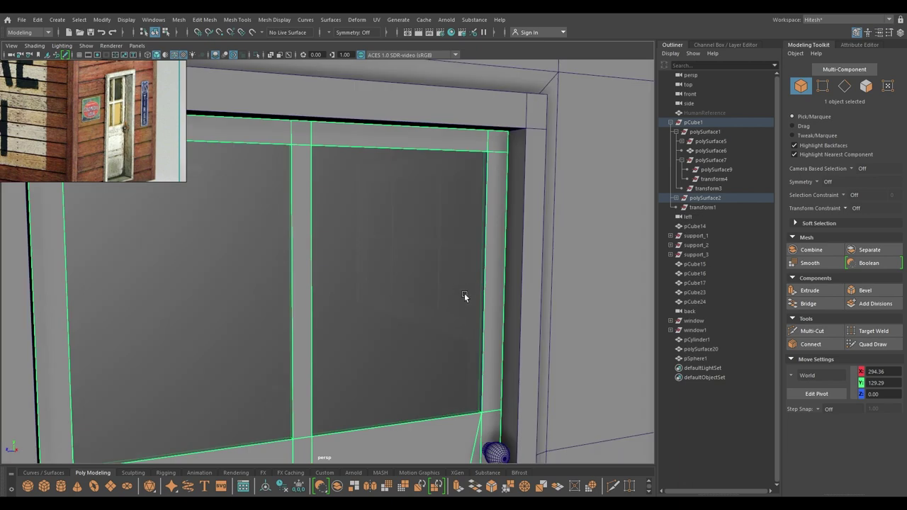
scroll(439, 283, down, 1)
- Raise the lower vertices of the glass panes object to meet the lower edge of the door's window opening
click(402, 290)
alt+drag(402, 290, 382, 344)
key(F10)
key(F9)
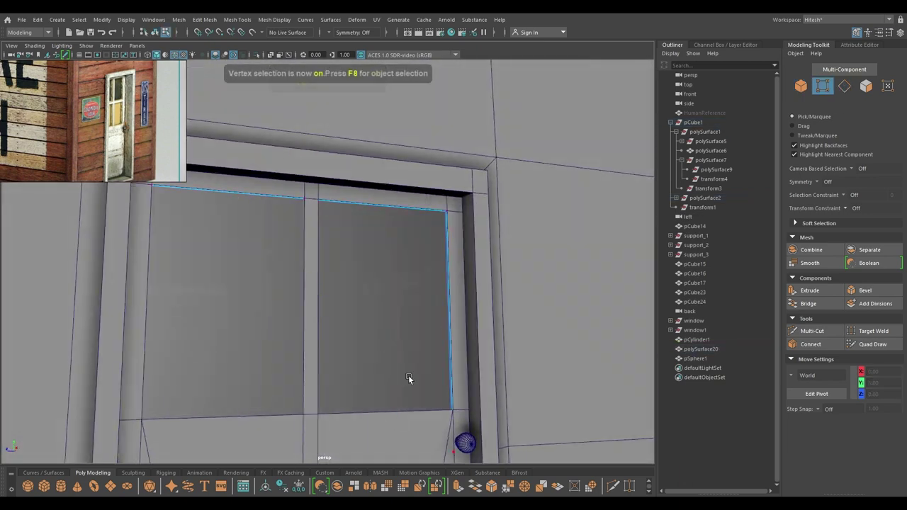
scroll(427, 303, down, 2)
alt+drag(425, 302, 383, 319)
drag(575, 334, 124, 437)
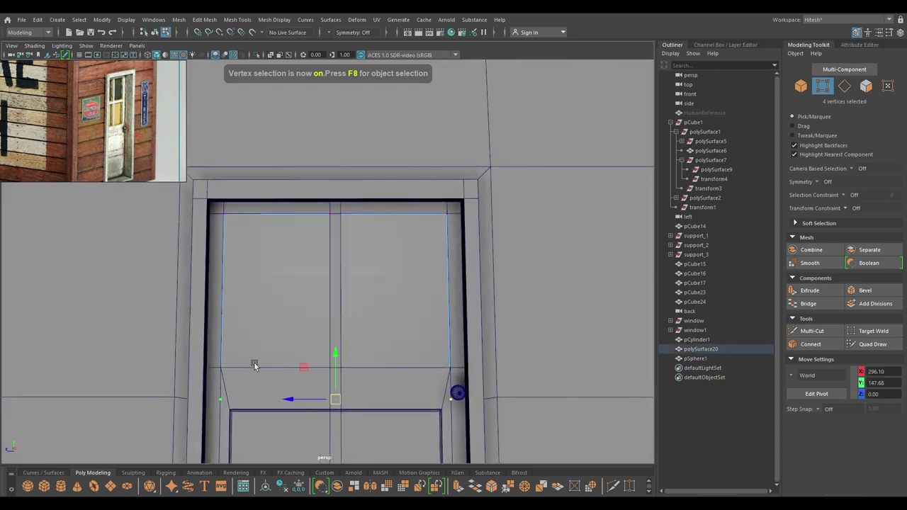
drag(333, 348, 339, 325)
key(6)
right_drag(339, 325, 405, 216)
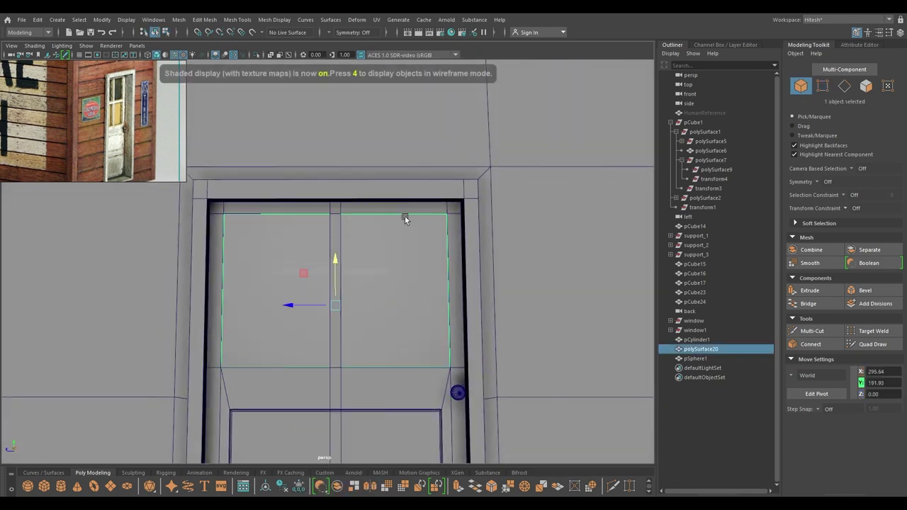
- Turn off the wireframe overlay on the shaded cabin and check the door with its glass
scroll(368, 409, down, 1)
alt+right_drag(367, 409, 310, 239)
alt+drag(310, 239, 354, 244)
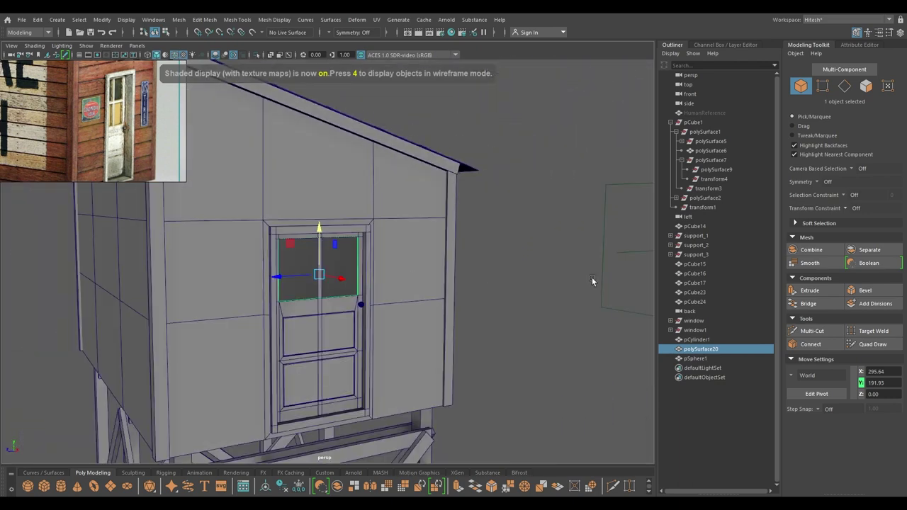
click(591, 277)
alt+right_drag(592, 277, 454, 292)
alt+drag(454, 292, 468, 293)
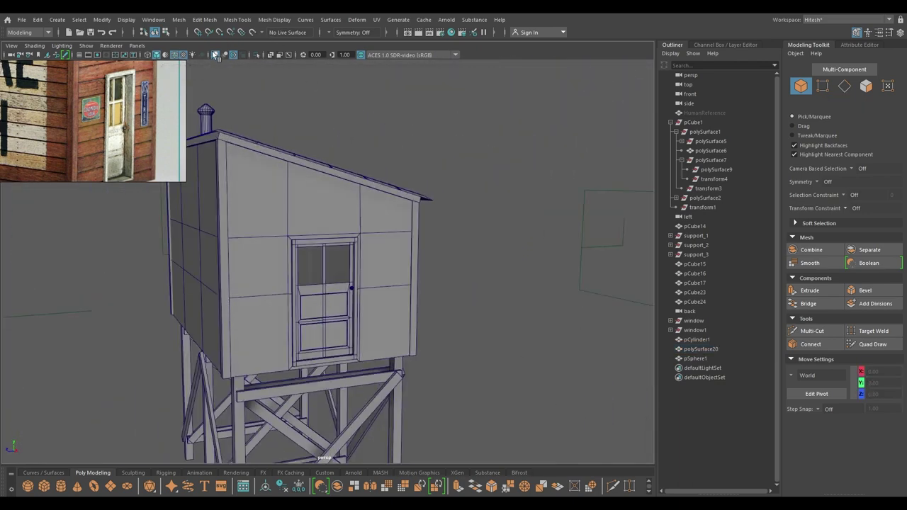
click(175, 55)
mouse_move(401, 320)
alt+mouse_down()
mouse_move(419, 324)
mouse_move(409, 298)
alt+mouse_up()
alt+right_drag(409, 298, 401, 165)
alt+drag(400, 167, 427, 343)
- Shift the door knob along Z to about -54.5, slightly farther from the door's outer edge
click(403, 320)
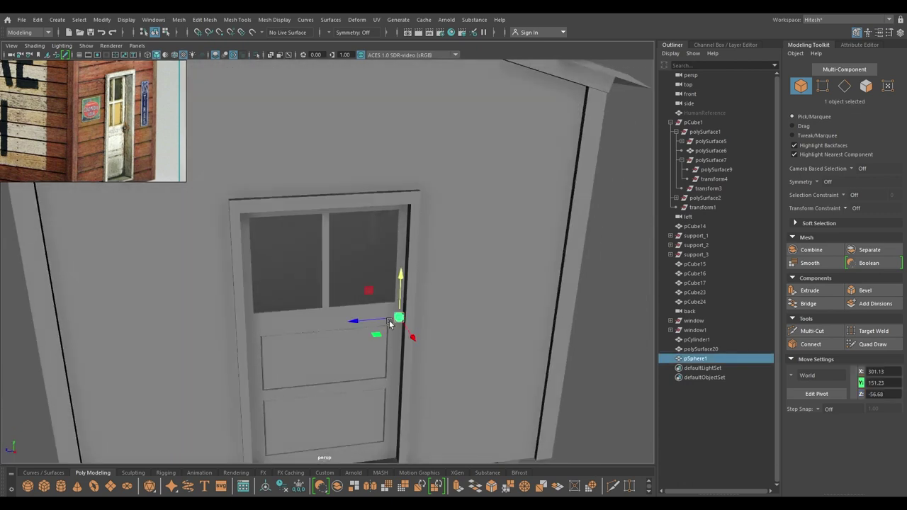
drag(354, 323, 351, 322)
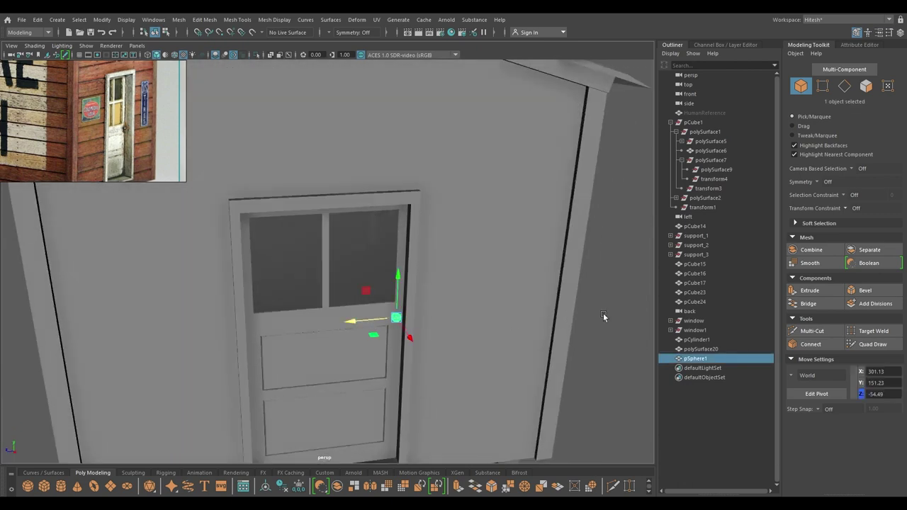
click(604, 312)
- Inspect the whole cabin from several sides and compare it with the reference photos
alt+right_drag(603, 313, 375, 202)
alt+drag(374, 202, 422, 234)
alt+right_drag(422, 234, 366, 108)
alt+drag(366, 109, 514, 244)
alt+right_drag(514, 245, 368, 192)
alt+drag(368, 192, 433, 191)
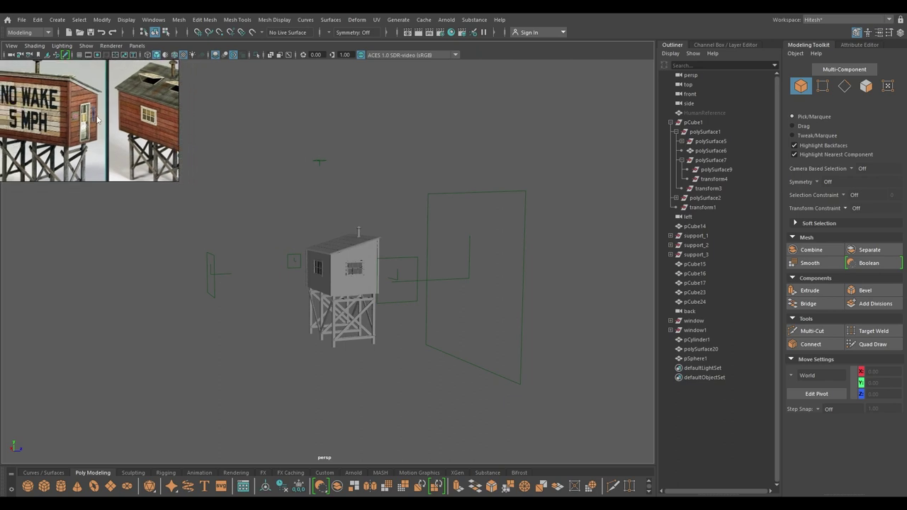
scroll(89, 118, down, 1)
middle_drag(89, 118, 78, 117)
alt+drag(416, 316, 487, 303)
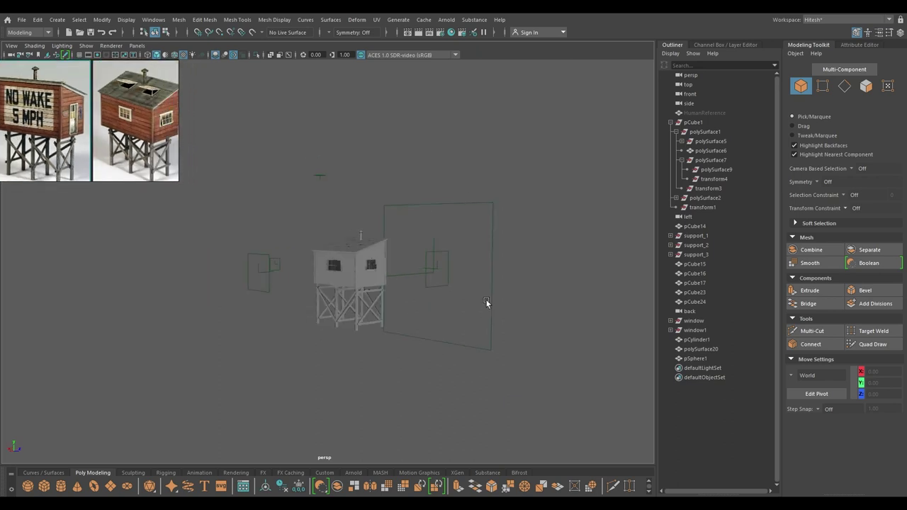